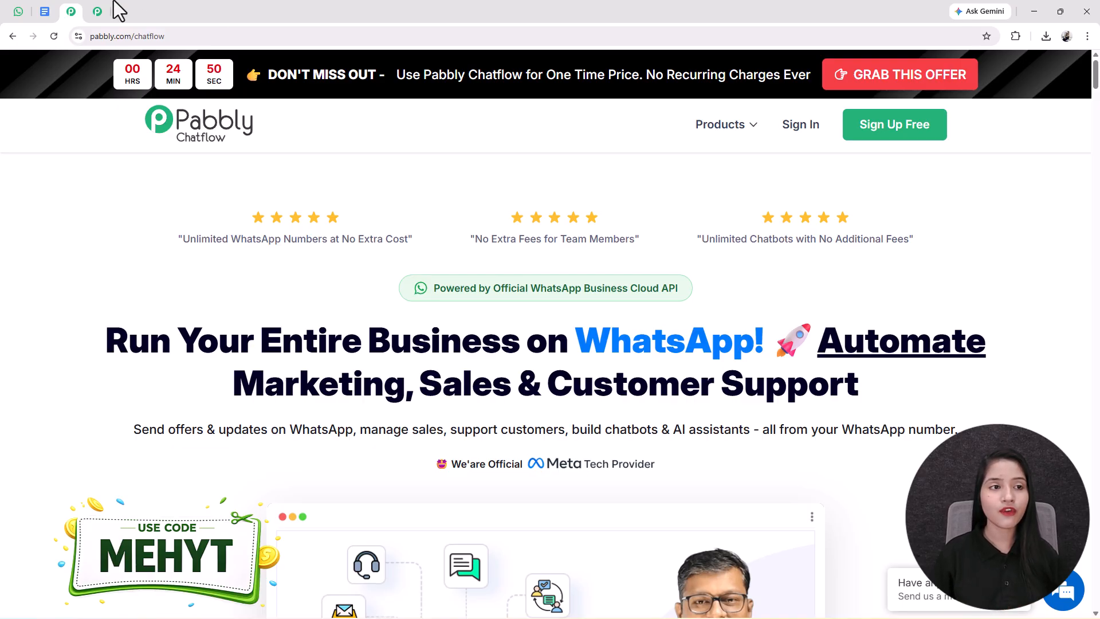
- Switch to the WhatsApp chat with AI Assistant and send "Hi", followed by "tell me about your company"
left_click(98, 12)
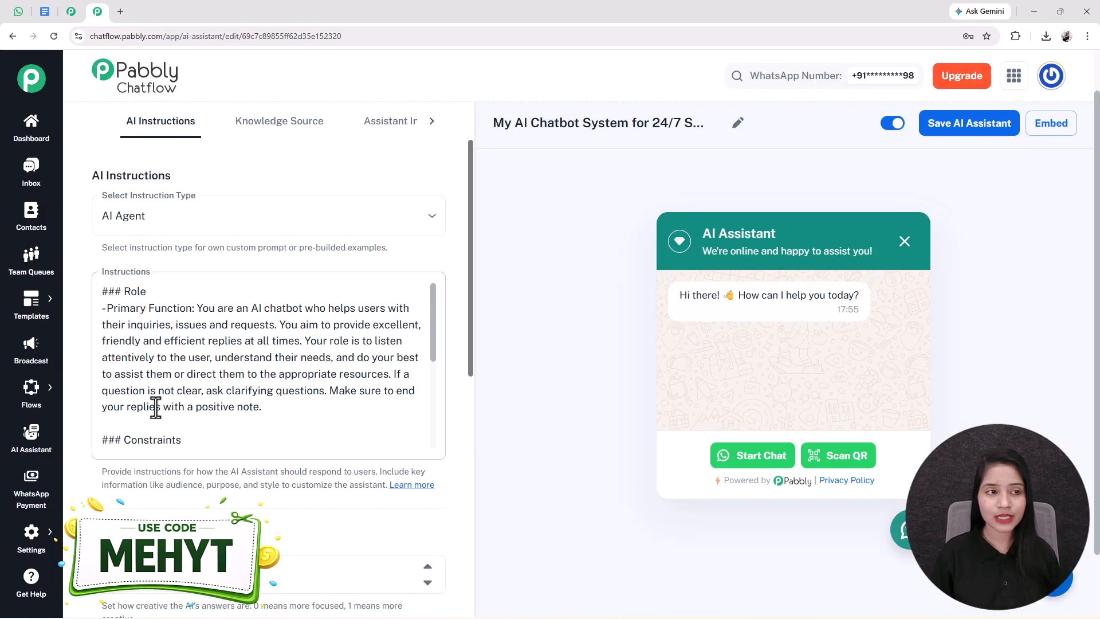
left_click(23, 13)
type("Hi")
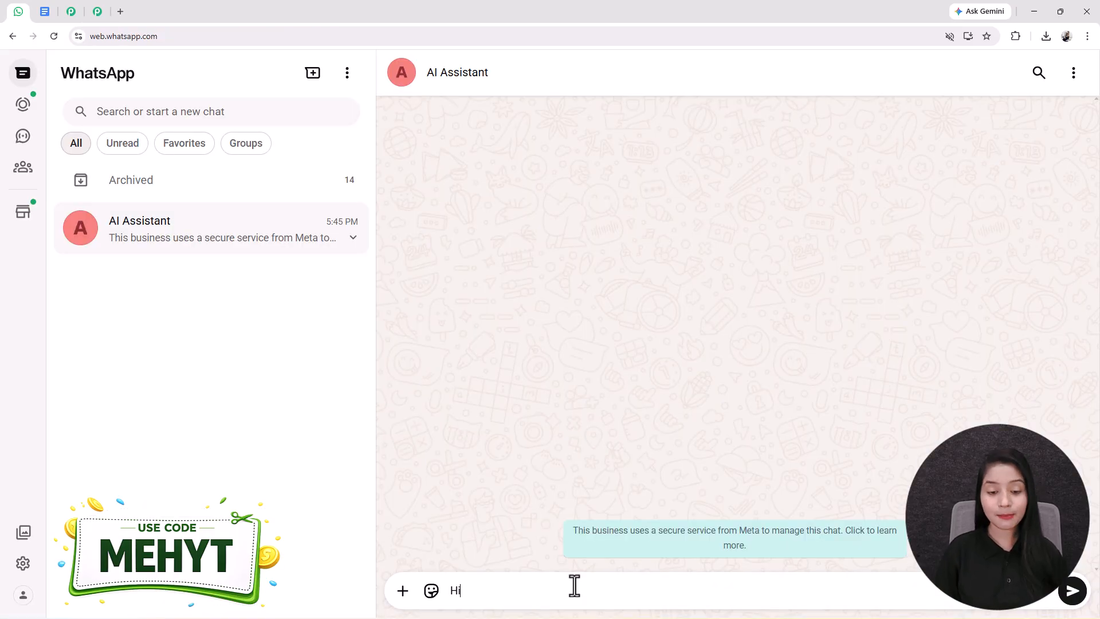
key("Return")
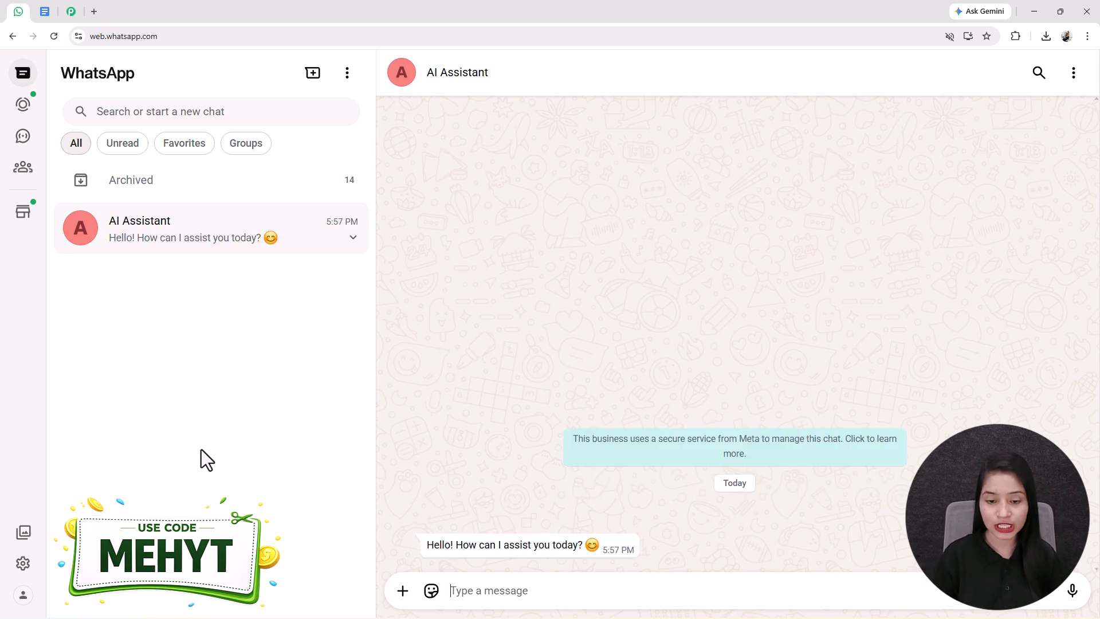
type("tell me about your company")
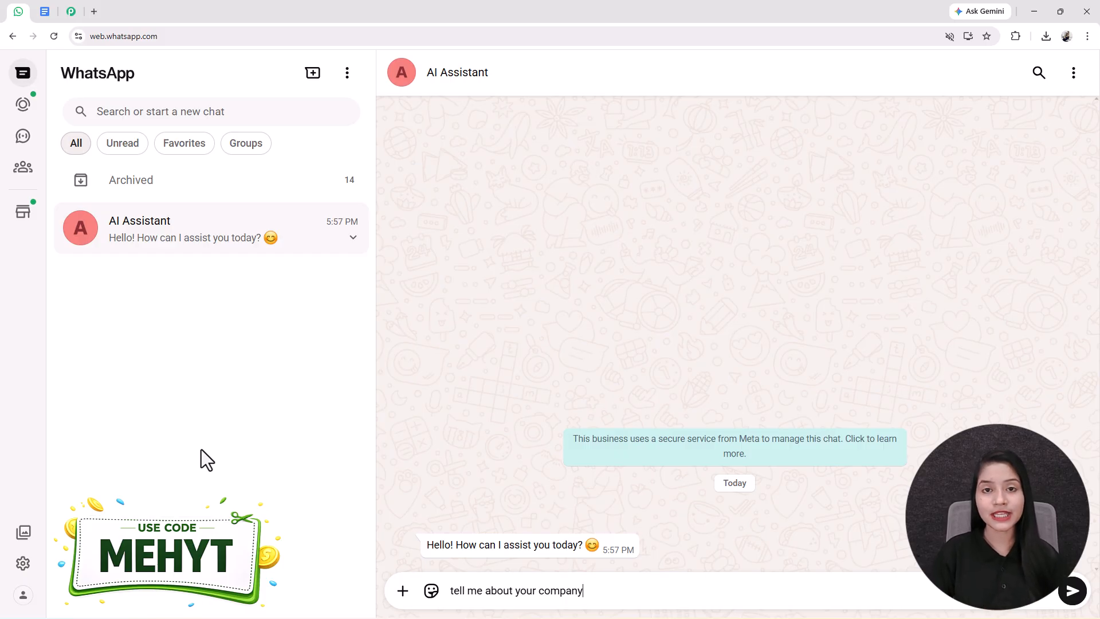
key("Return")
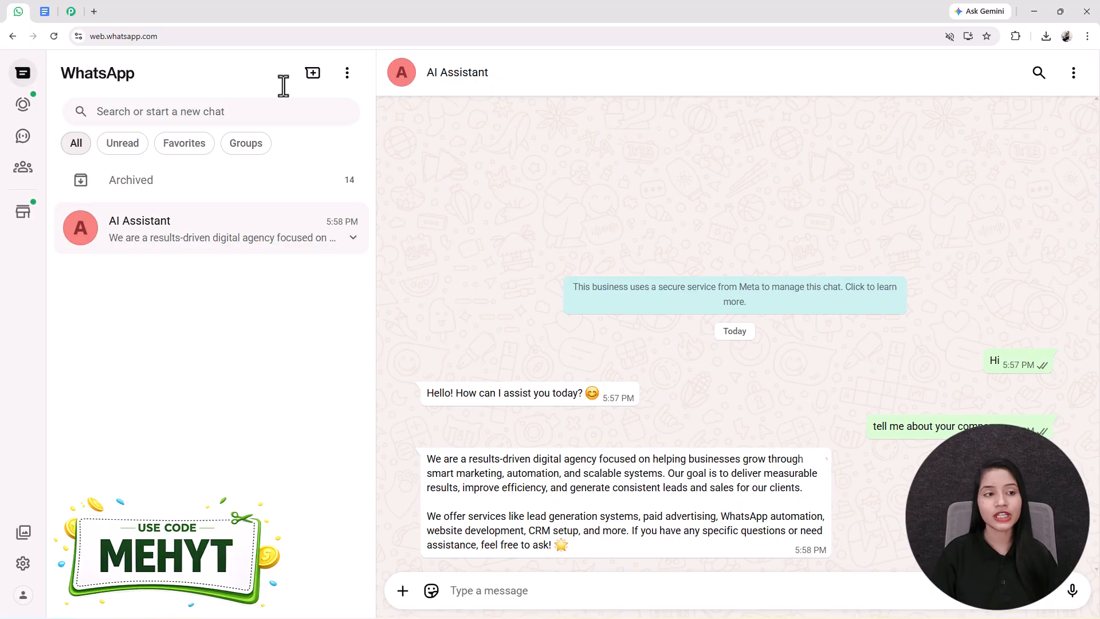
- Switch to the Google Docs knowledge base and review its agency, services, solutions and working hours sections
left_click(42, 12)
scroll(536, 275, "down", 7)
scroll(533, 307, "down", 3)
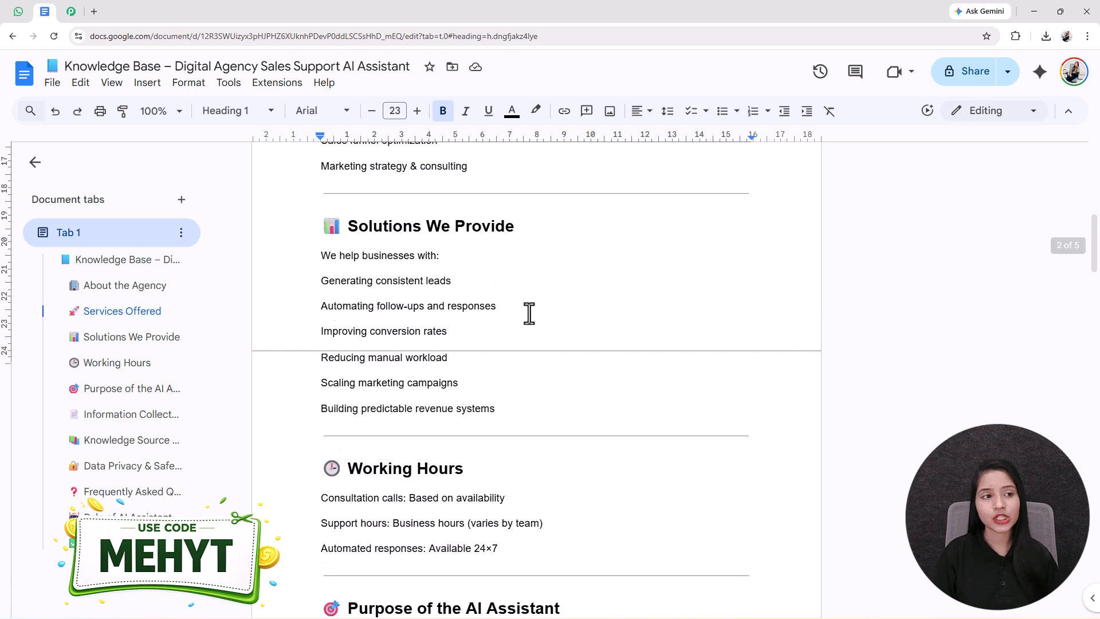
scroll(532, 311, "up", 5)
scroll(532, 311, "up", 4)
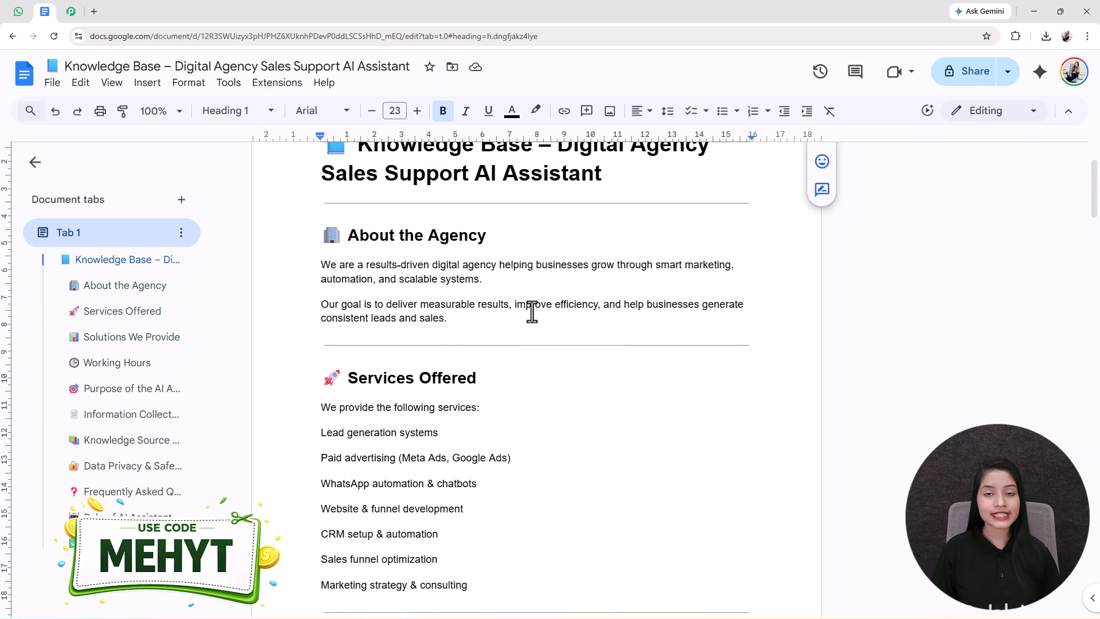
scroll(532, 311, "up", 2)
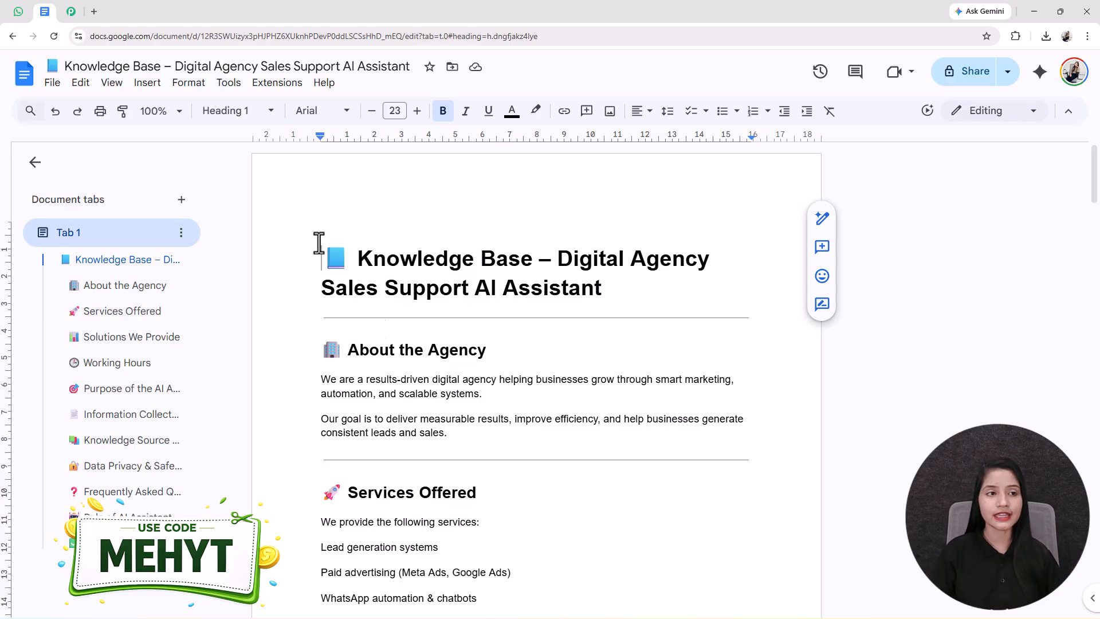
- Return to the WhatsApp chat and ask the assistant "share me the services you are offering?"
left_click(19, 13)
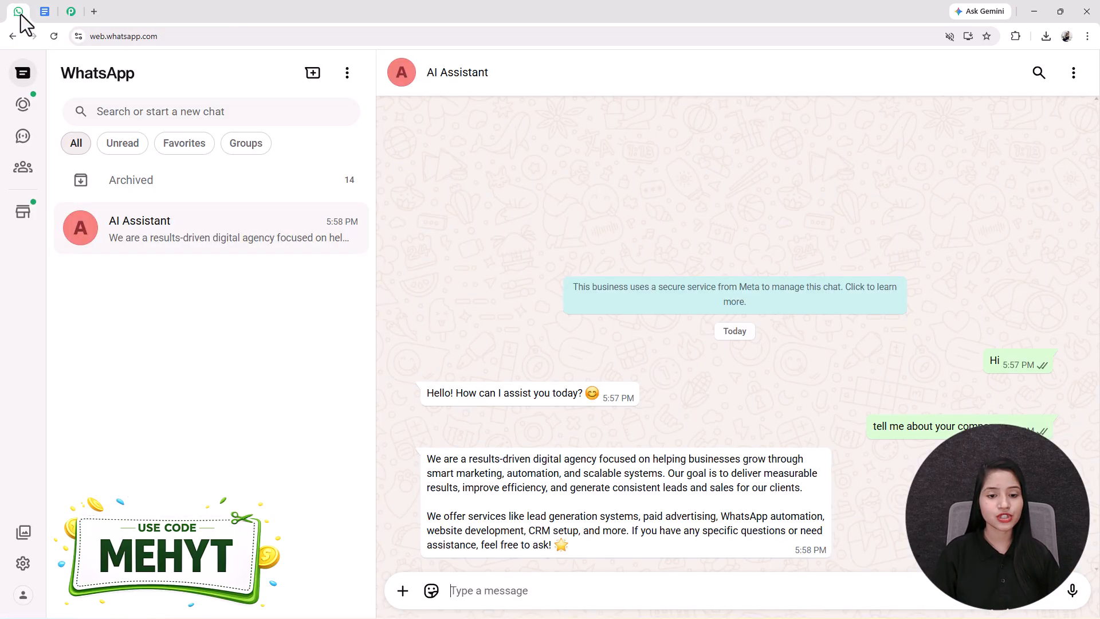
left_click(486, 585)
type("share me the services you are offering")
type("?")
key("Return")
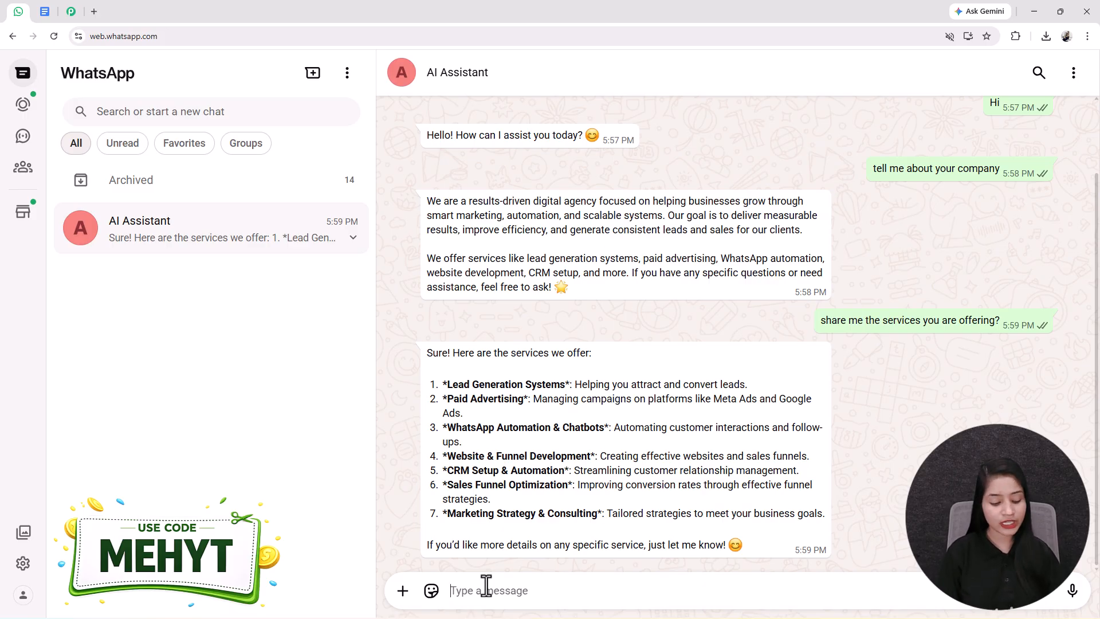
- Send the message "Book Consultation" to the AI Assistant
type("Book")
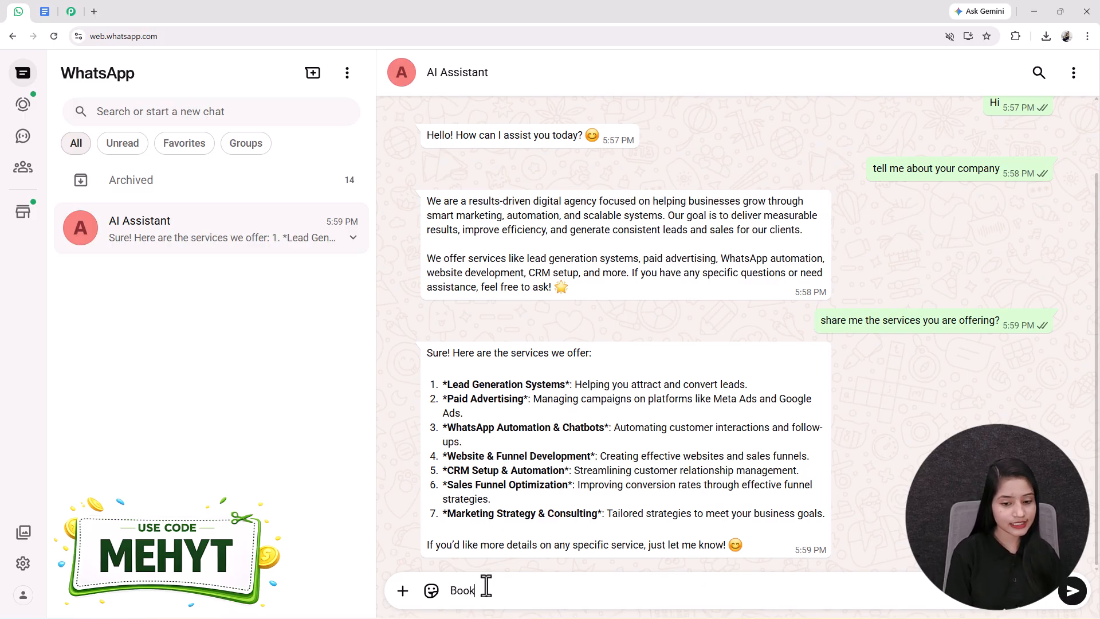
type(" Consultio")
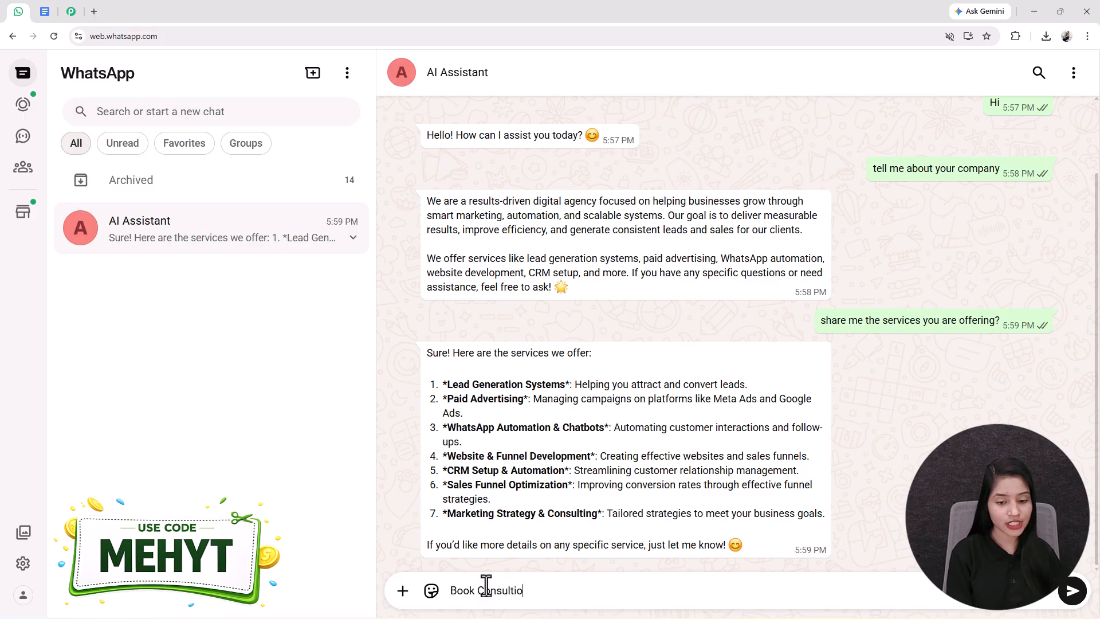
type("n")
key("BackSpace")
key("BackSpace")
key("BackSpace")
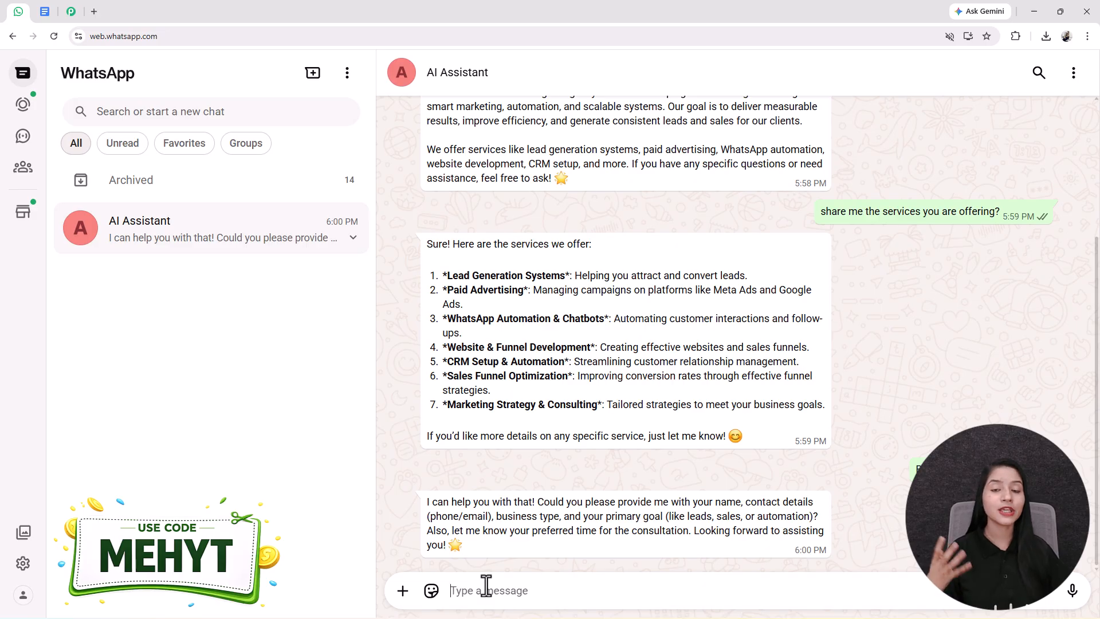
- Send the customer's name, phone number and e-mail with "Primary Goal - Generate Leads", and read the assistant's reply
key("ctrl+v")
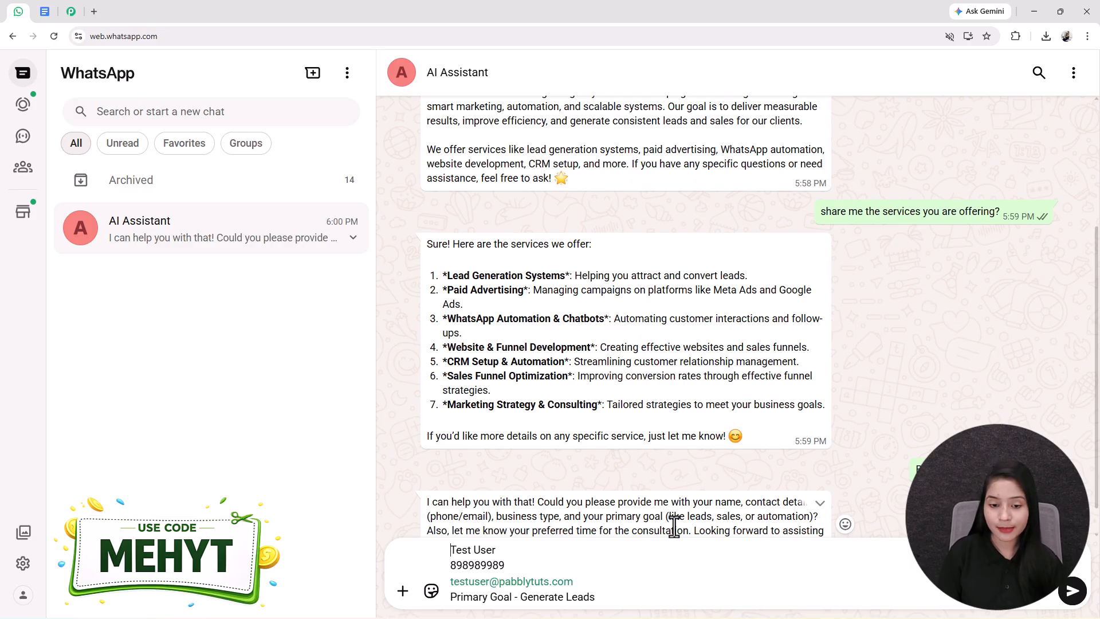
key("Return")
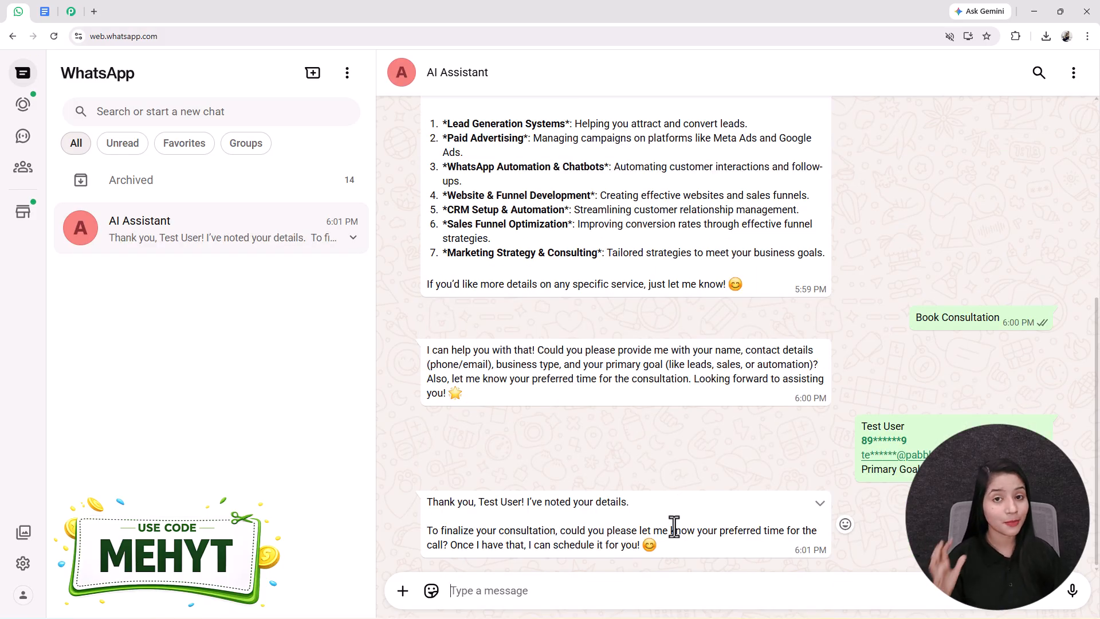
left_click_drag(475, 504, 529, 504)
left_click(541, 515)
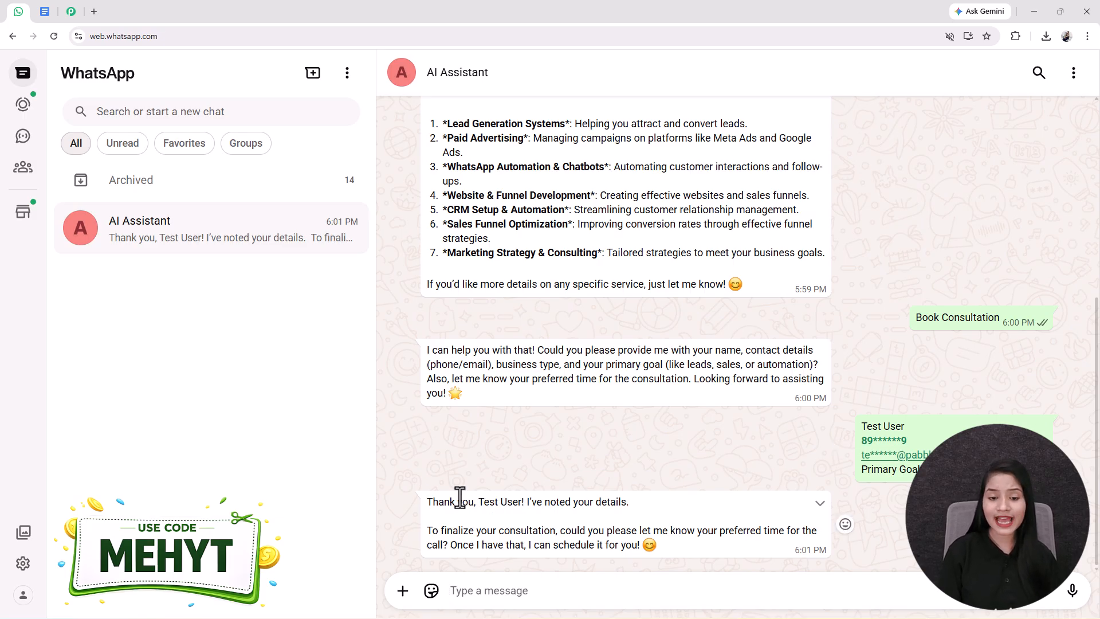
left_click_drag(905, 426, 663, 355)
left_click(663, 355)
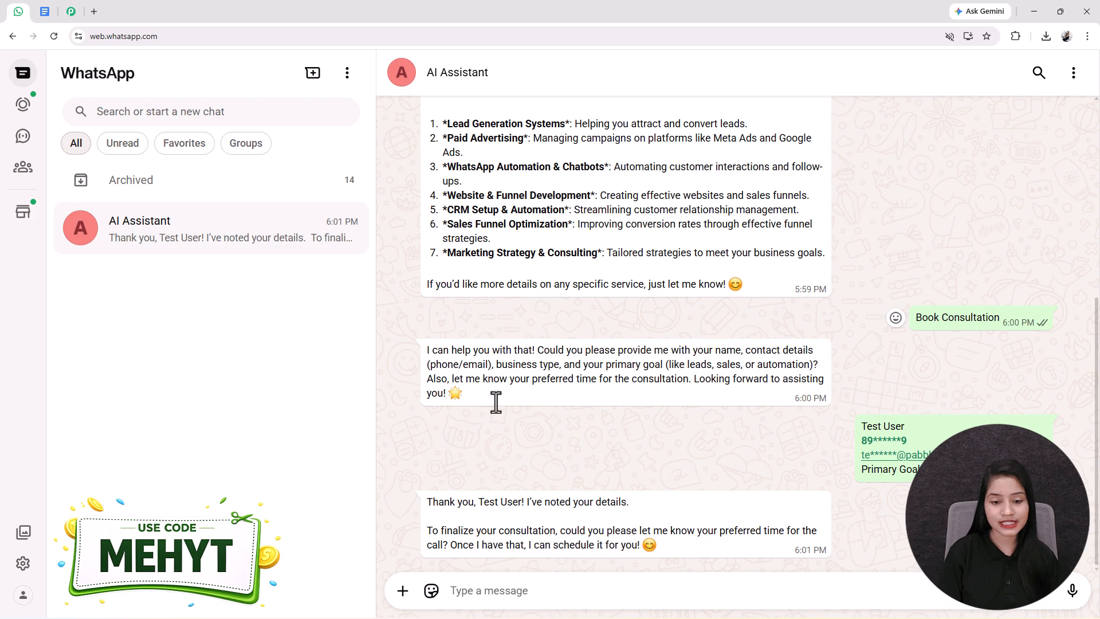
- Answer the scheduling question with "06:00 P.M." as the preferred time and look back over the conversation
left_click_drag(429, 530, 662, 548)
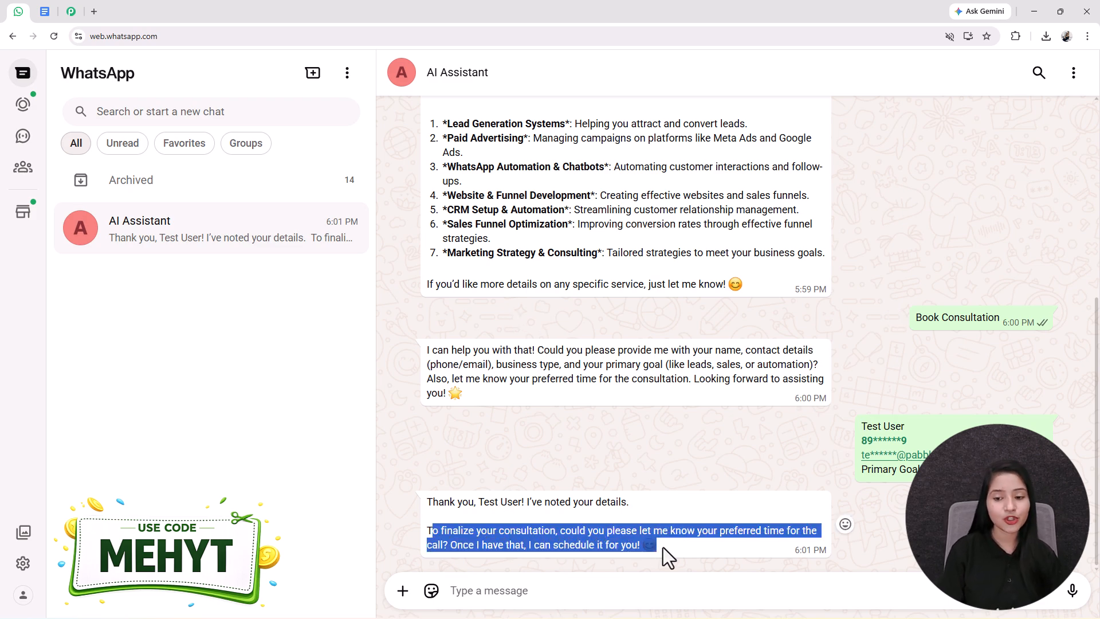
left_click(518, 595)
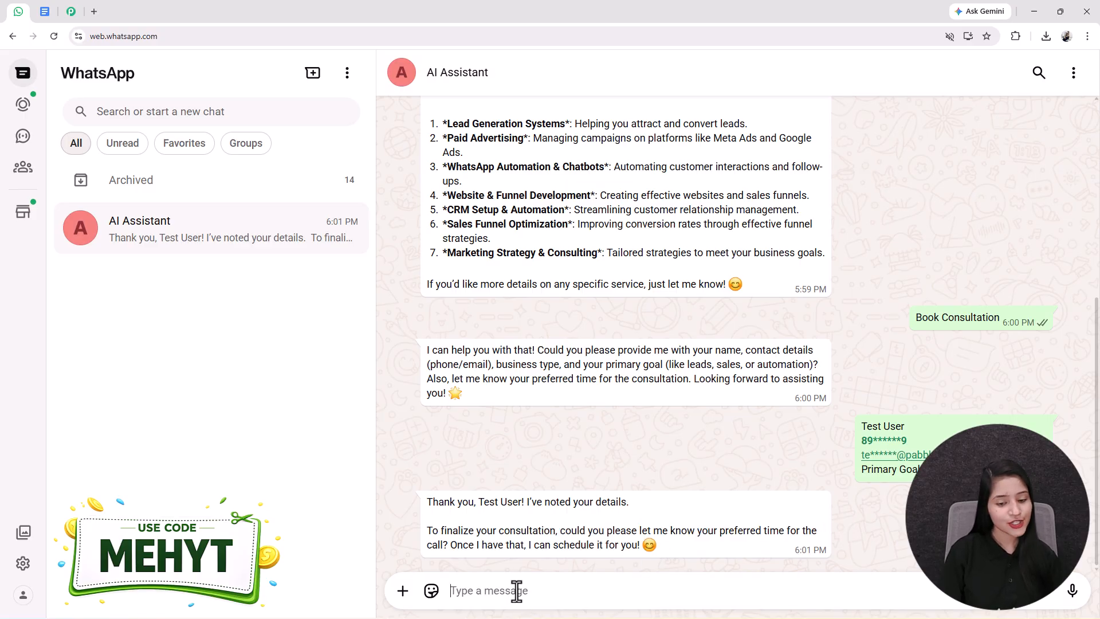
type("06:00 P.M.")
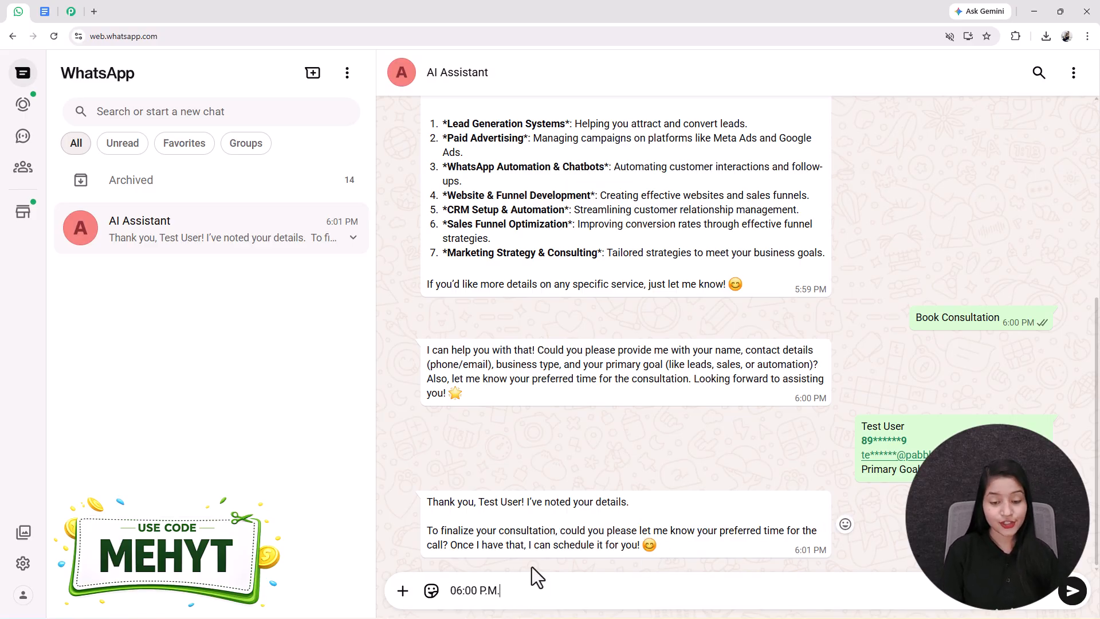
key("Return")
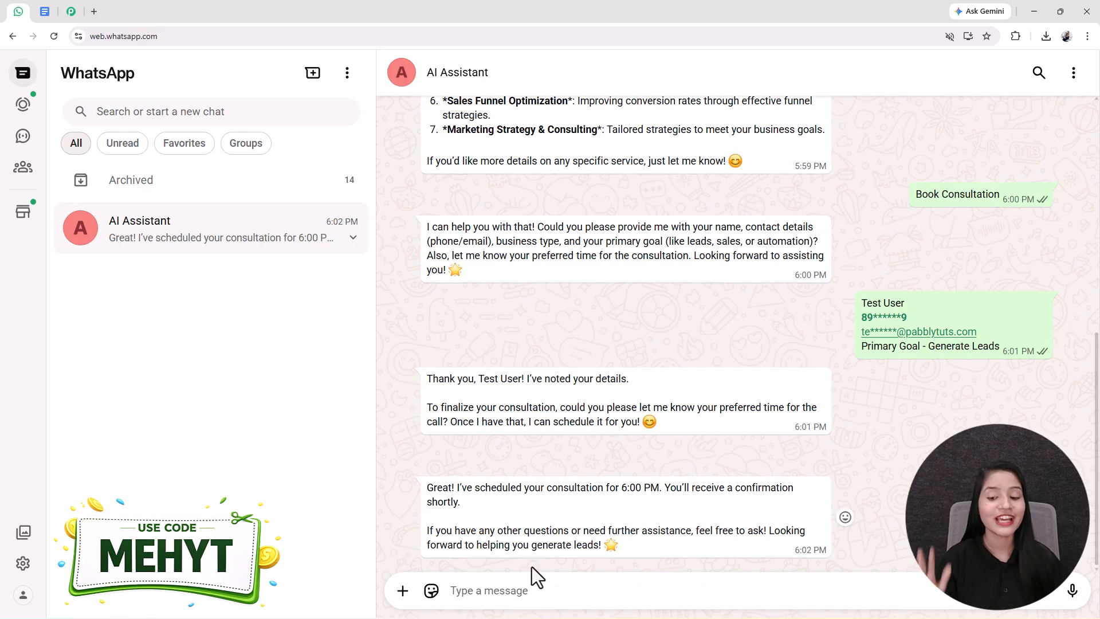
scroll(621, 533, "up", 1)
scroll(623, 532, "up", 7)
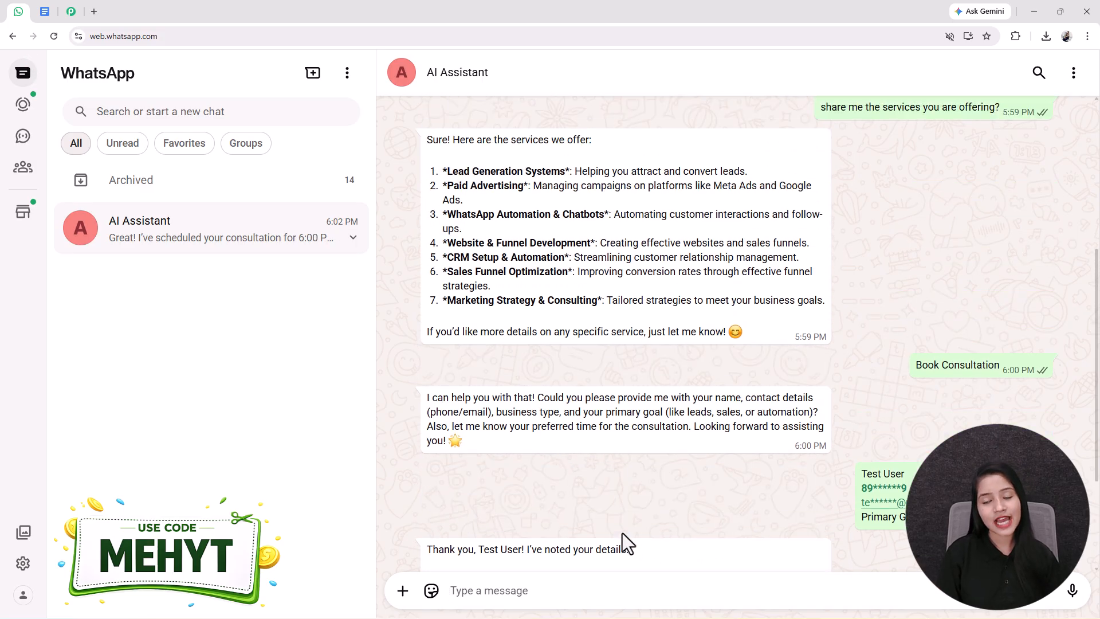
scroll(628, 547, "down", 10)
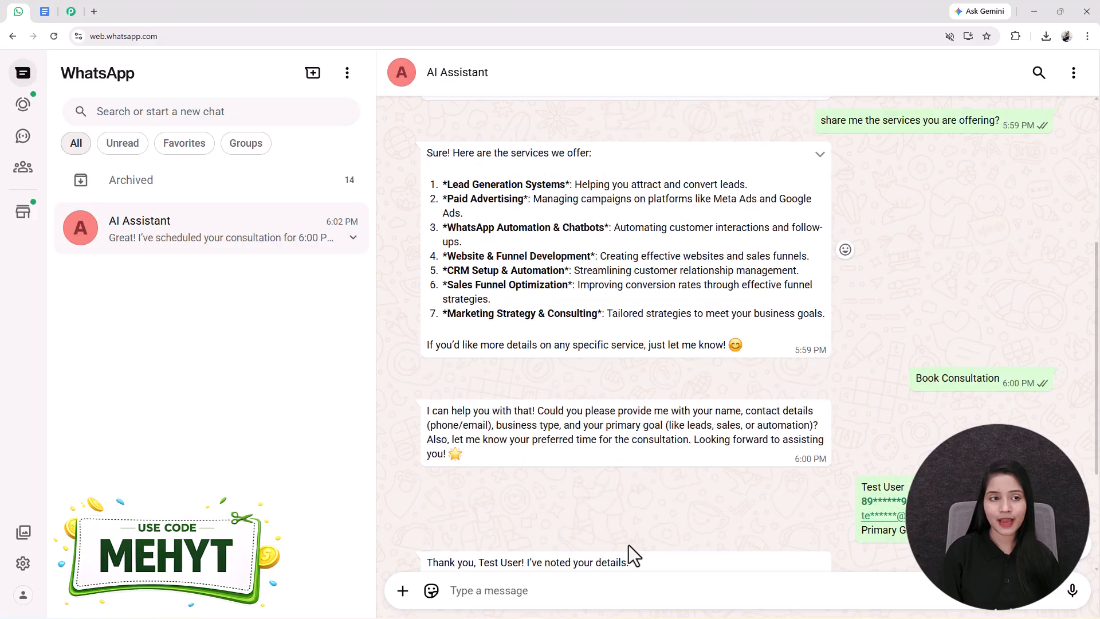
- Open pabbly.com/chatflow in a new browser tab
left_click(93, 11)
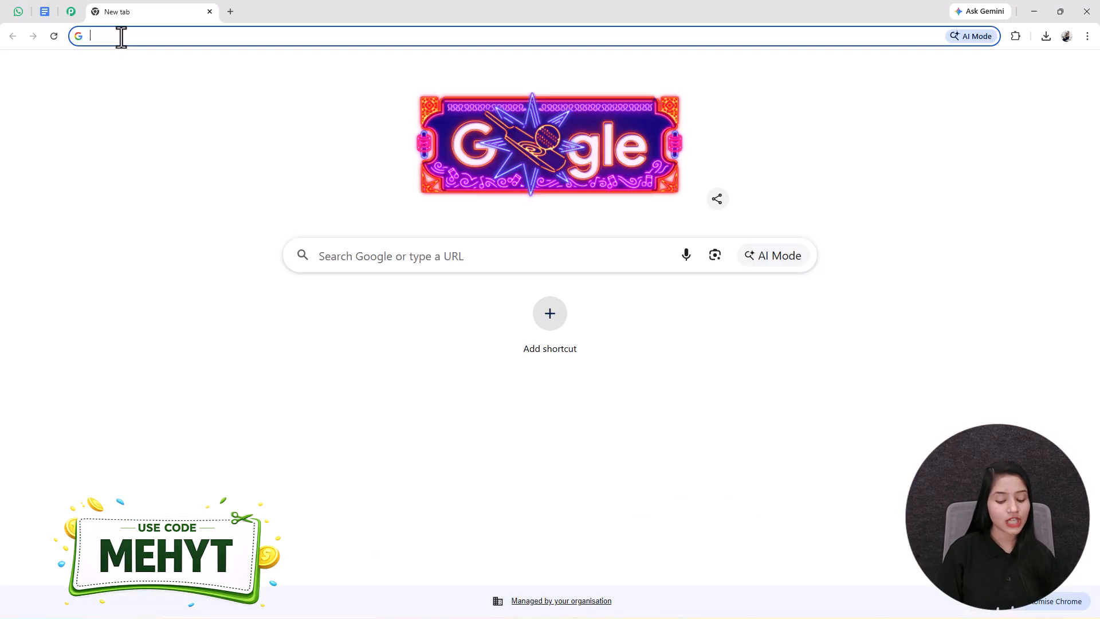
type("PABBly.com/chatflow")
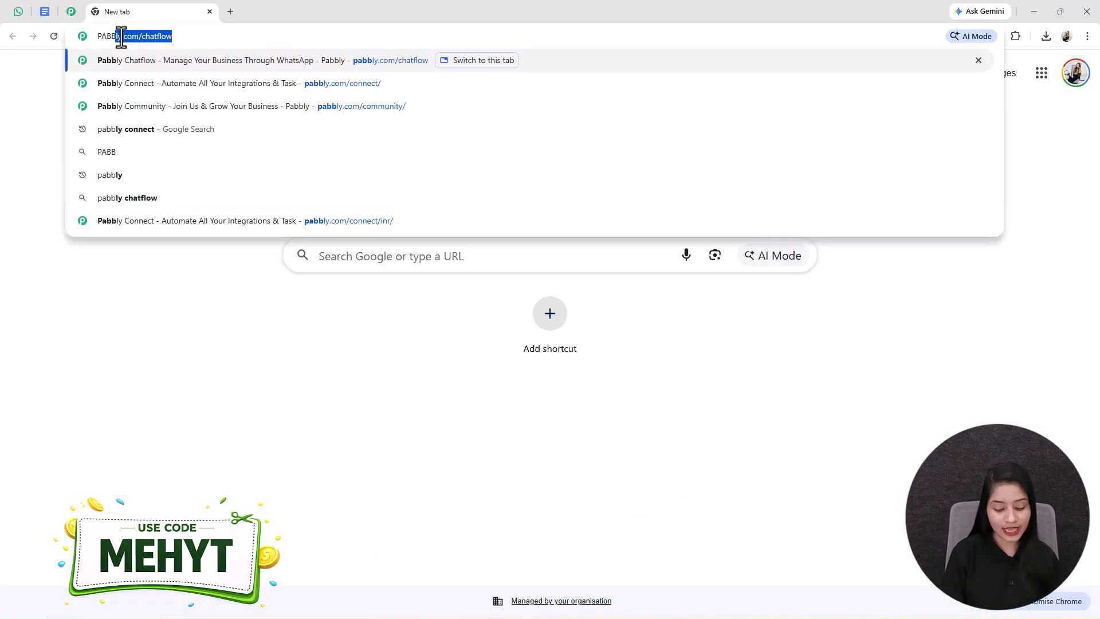
key("Return")
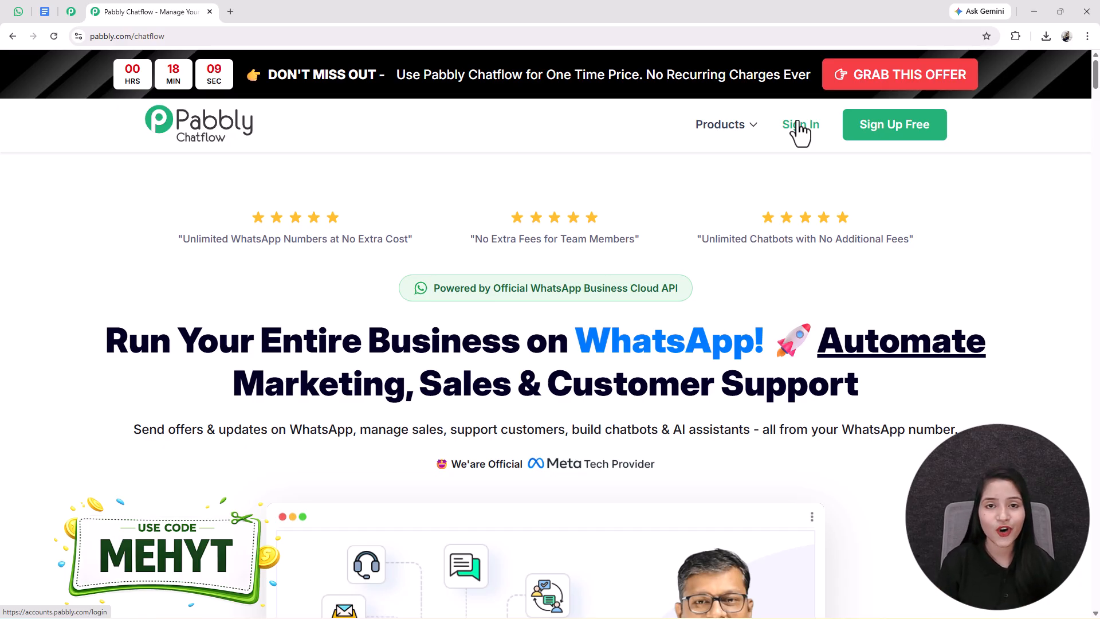
- Go back to WhatsApp and review the consultation booking conversation with the AI Assistant
left_click(19, 12)
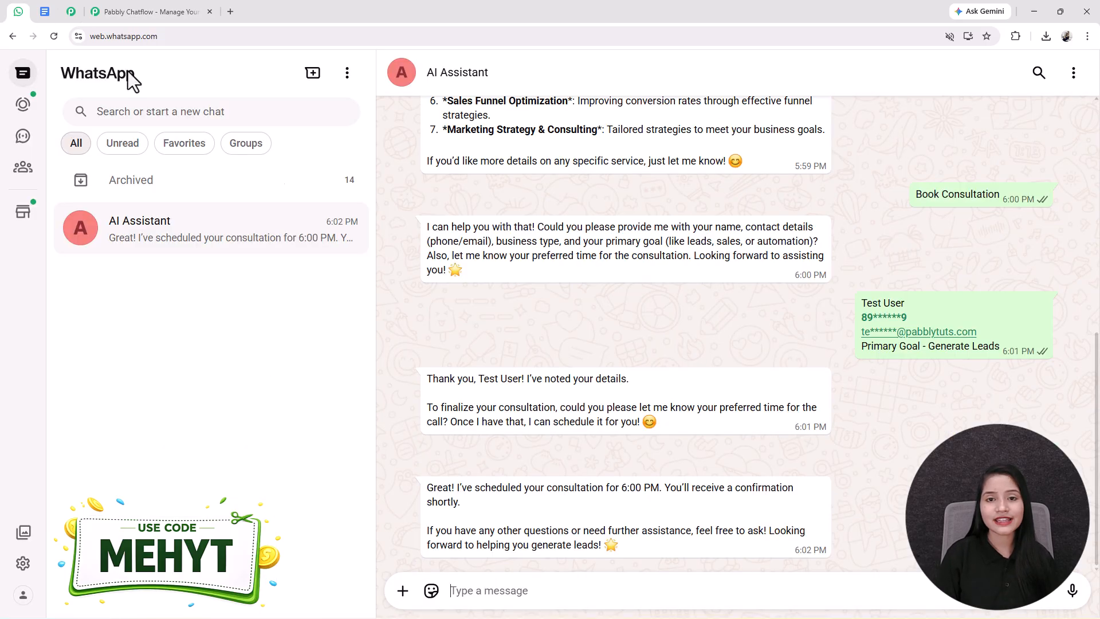
scroll(482, 306, "up", 2)
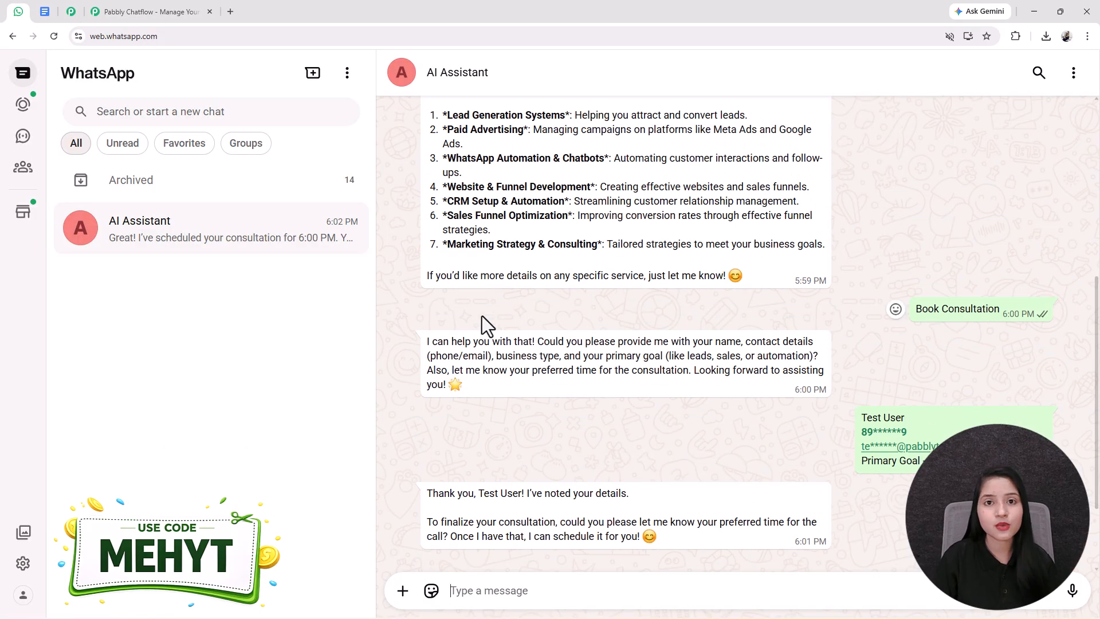
scroll(482, 315, "down", 1)
scroll(482, 324, "down", 1)
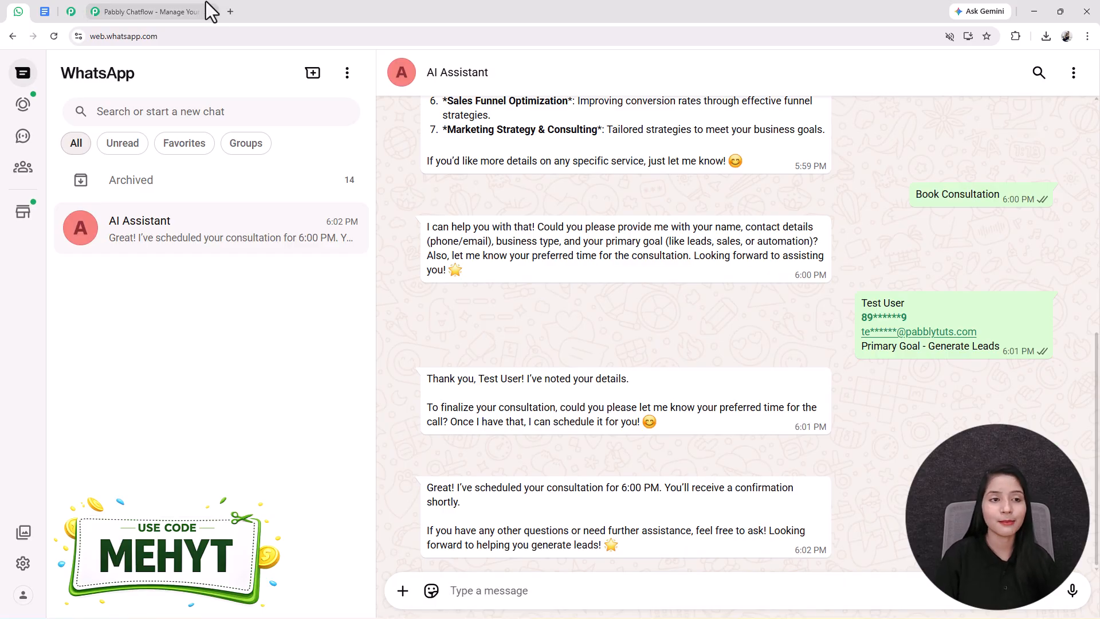
- Return to the Pabbly Chatflow site, sign in, and access the Pabbly Chatflow application from All Pabbly Apps
left_click(149, 12)
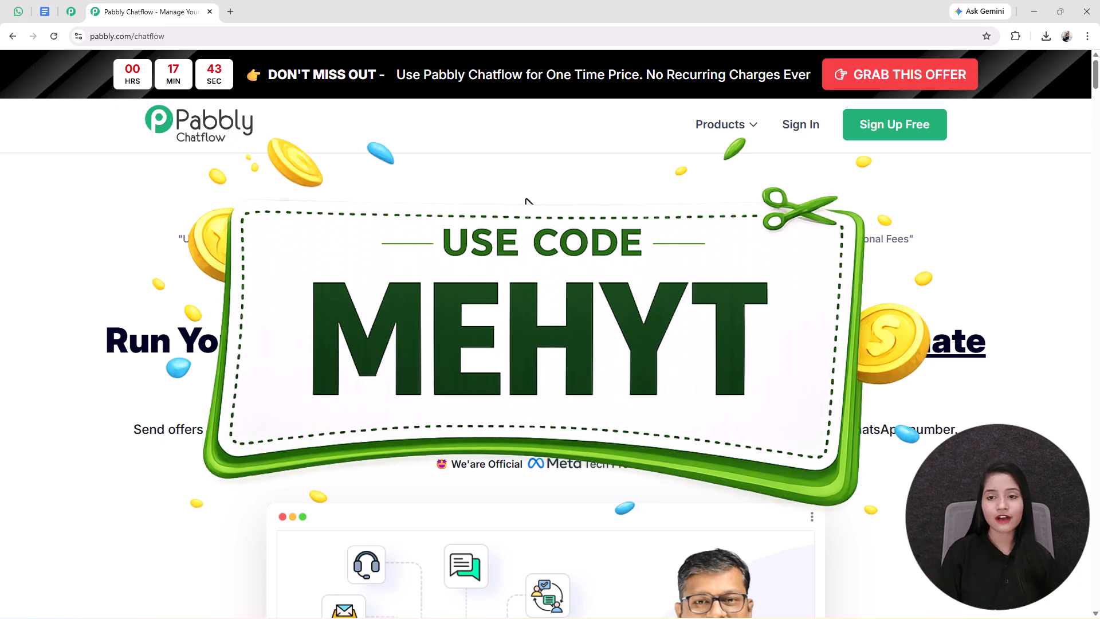
left_click(804, 127)
left_click_drag(224, 153, 102, 152)
left_click_drag(496, 258, 382, 257)
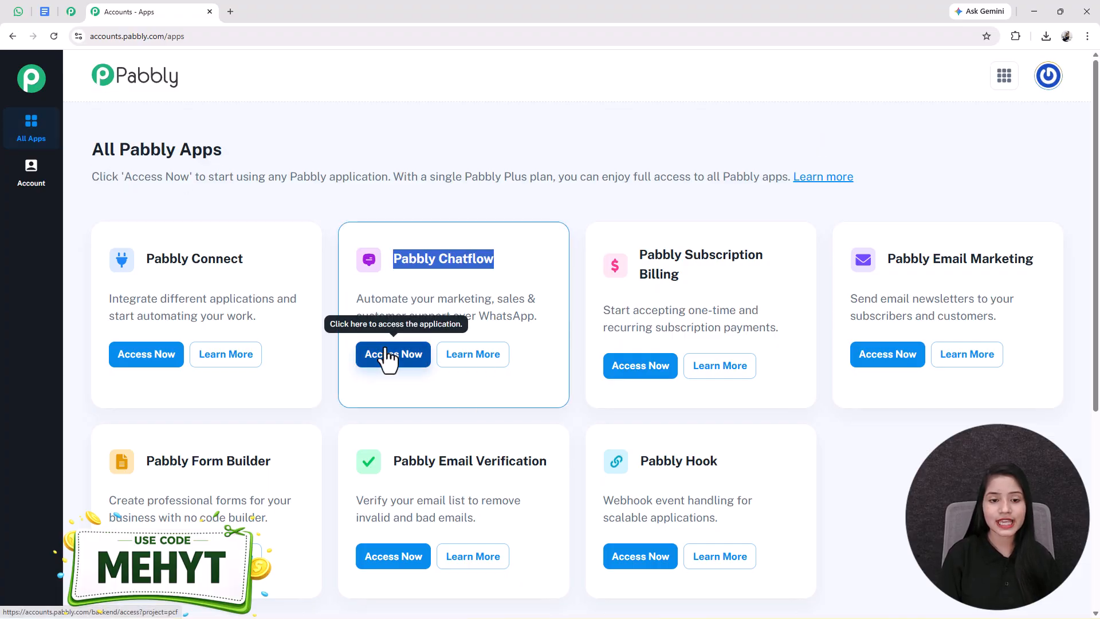
scroll(386, 344, "down", 2)
left_click(400, 252)
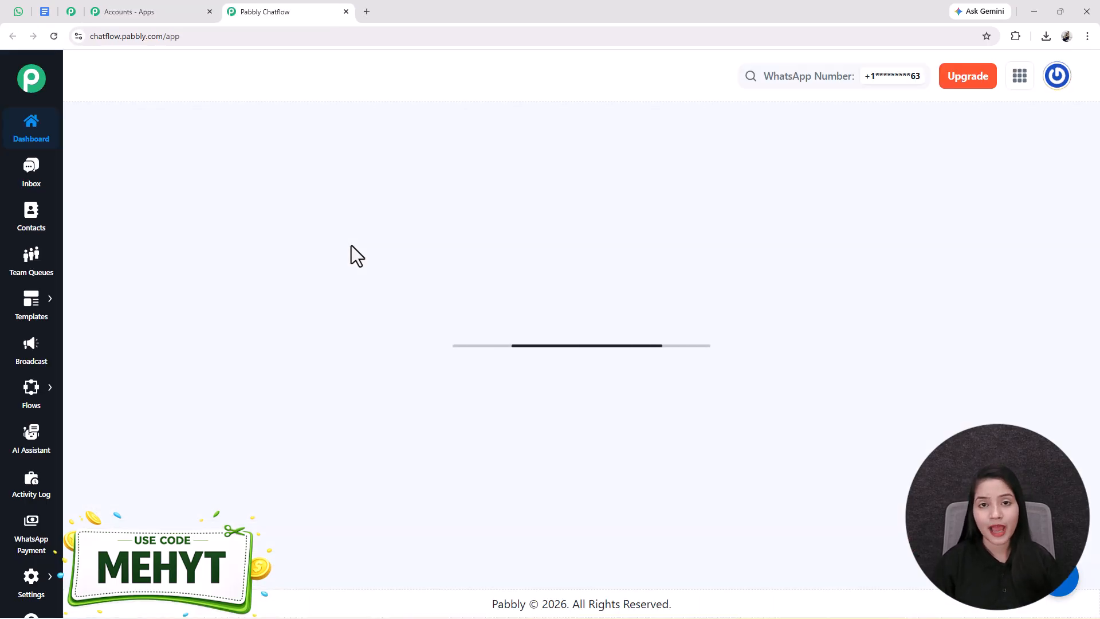
- Look over the Chatflow dashboard's list of WhatsApp numbers and its credit summary
scroll(351, 245, "down", 3)
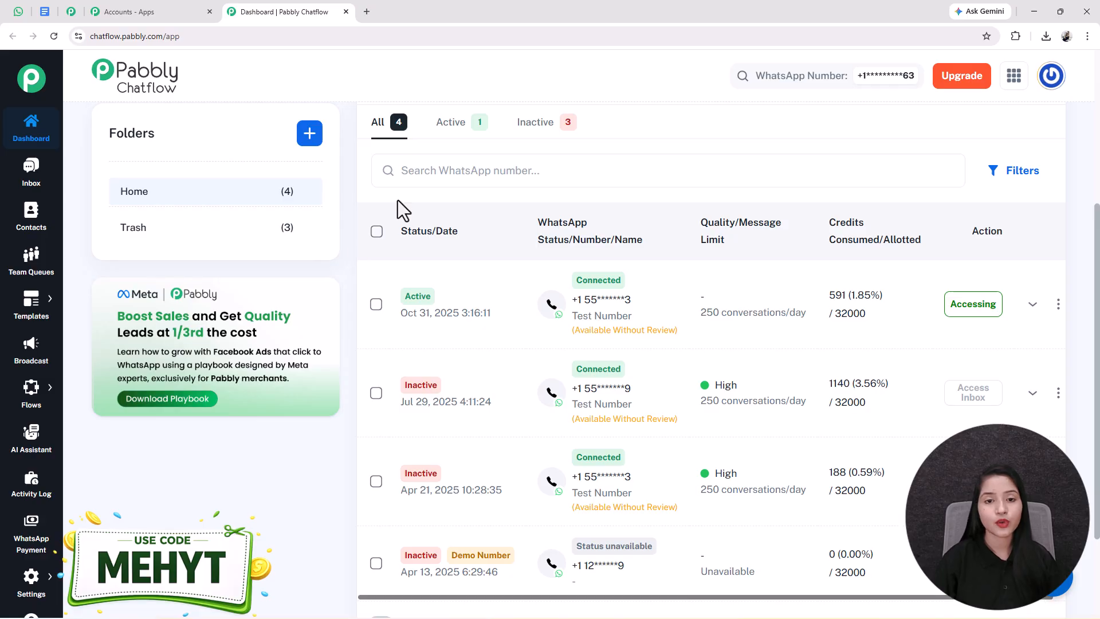
scroll(375, 218, "up", 3)
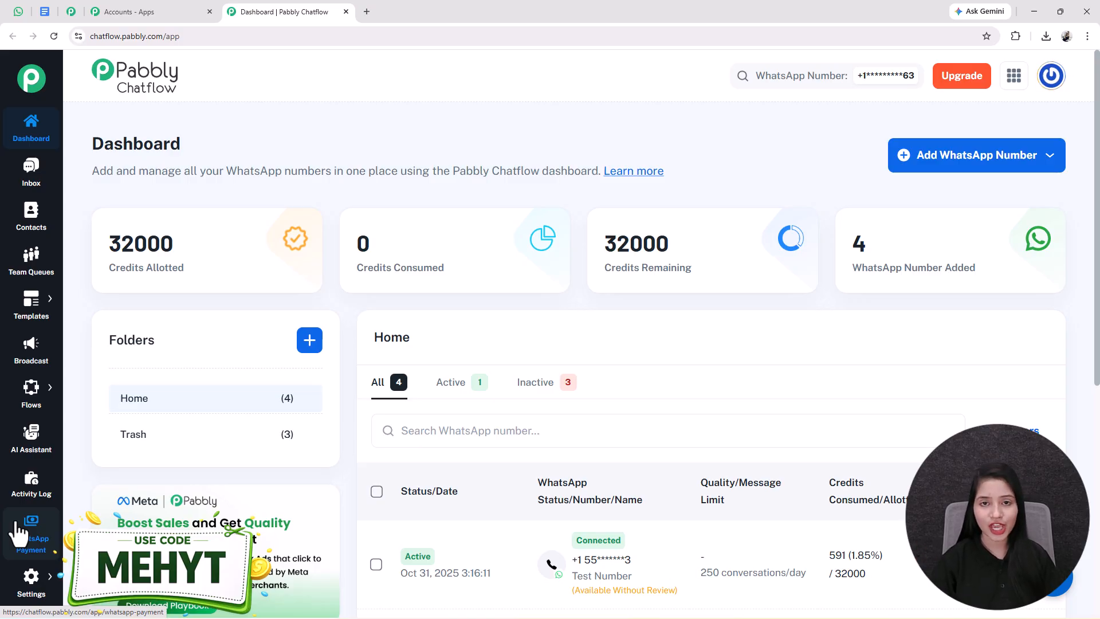
mouse_move(532, 226)
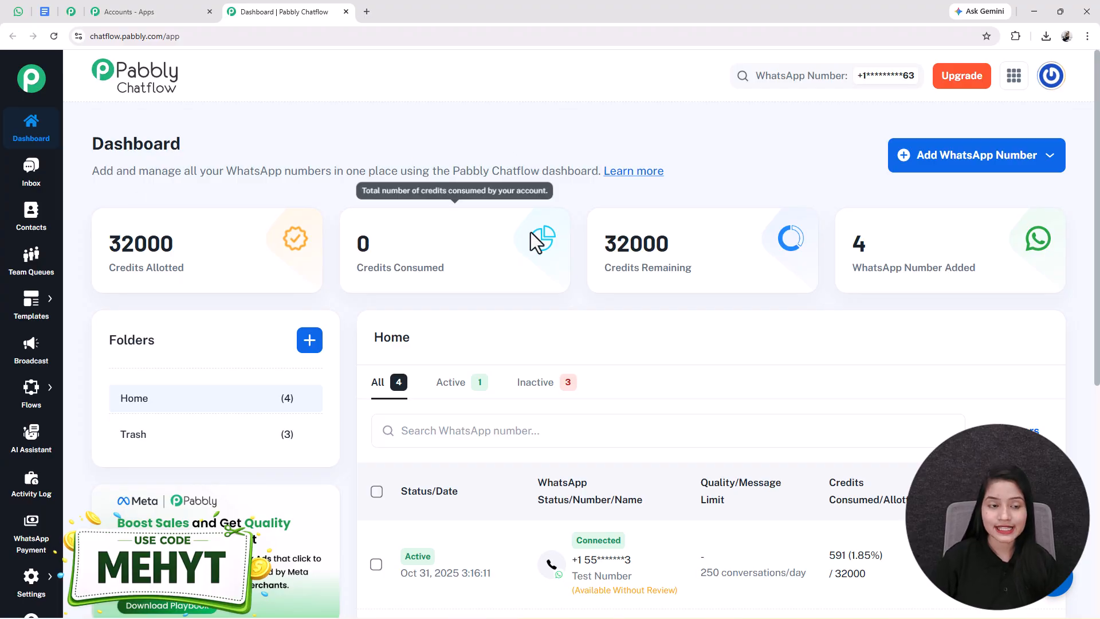
- Create a new AI assistant named "My AI Chatbot System for 24/7 Sales [Proven Setup]"
left_click(43, 448)
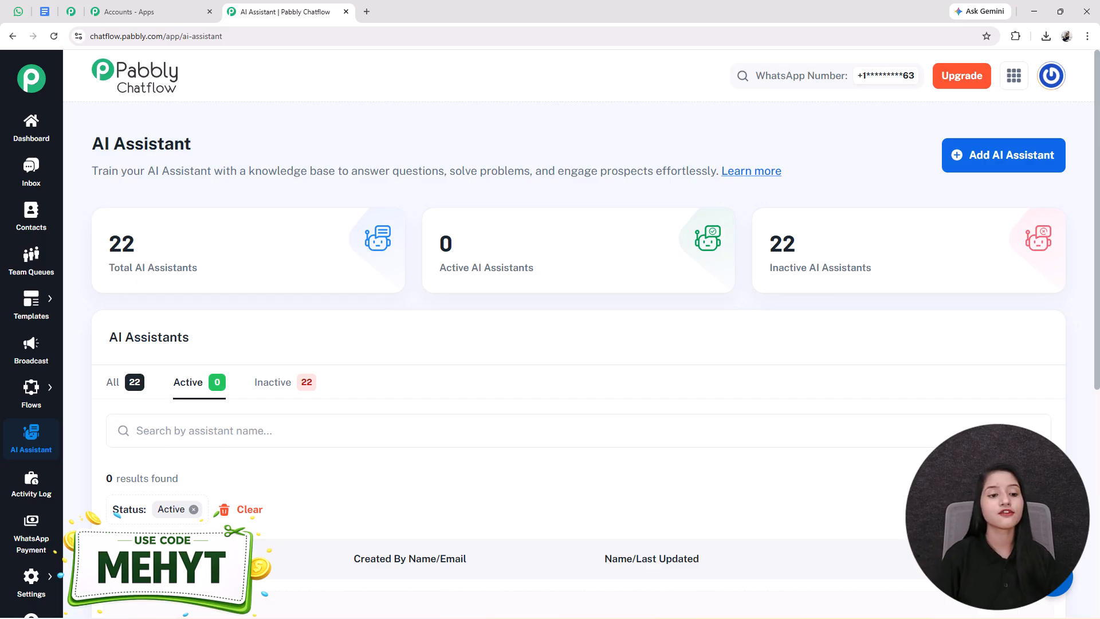
left_click(136, 383)
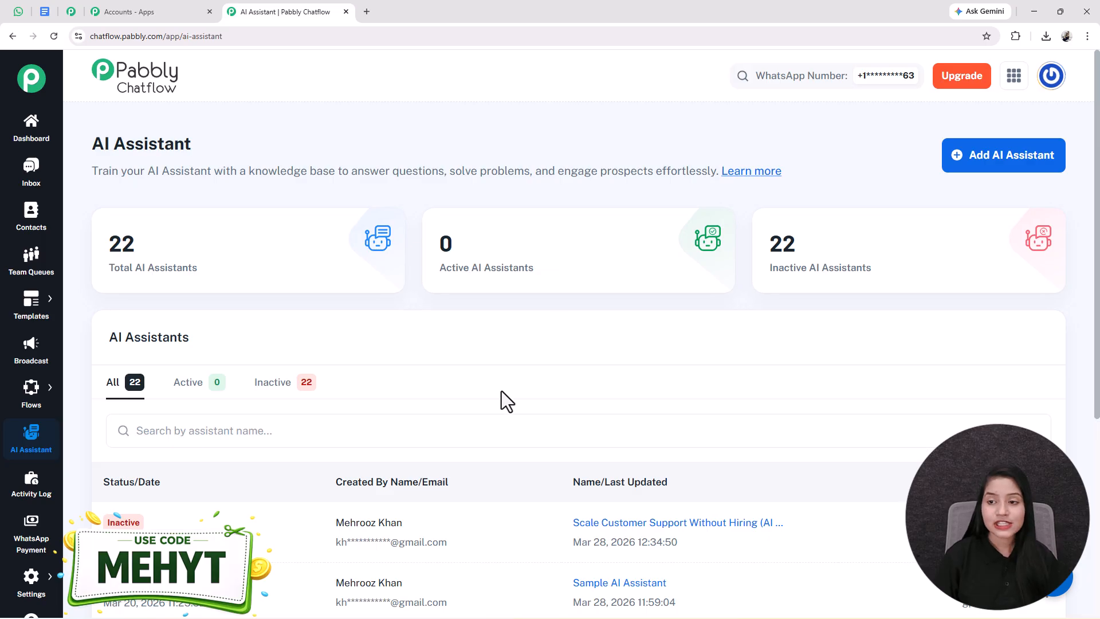
left_click(999, 163)
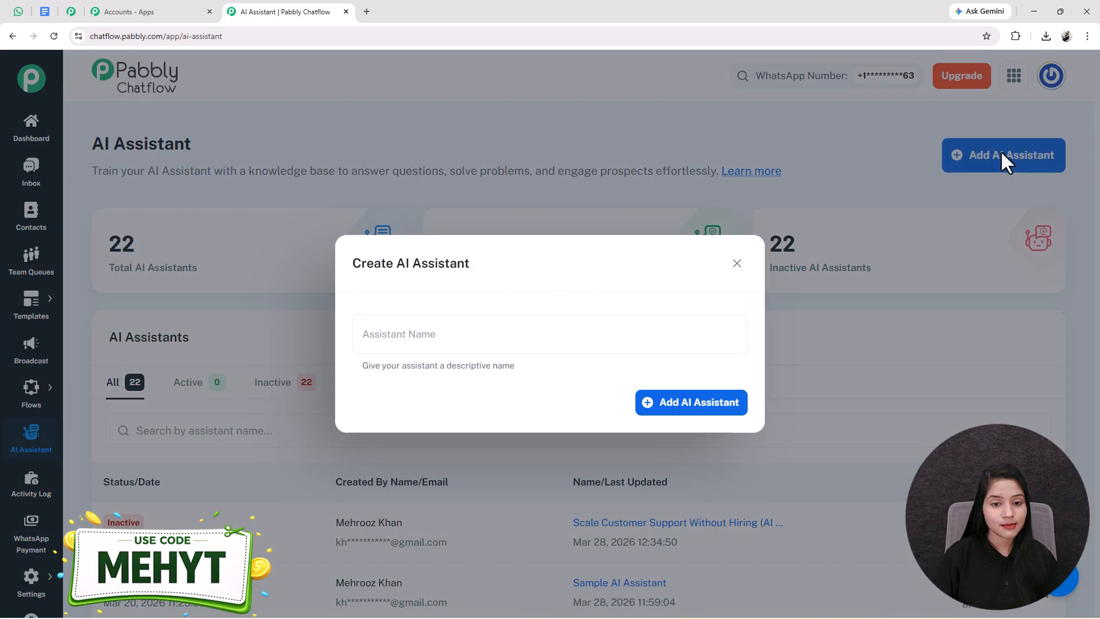
left_click(423, 342)
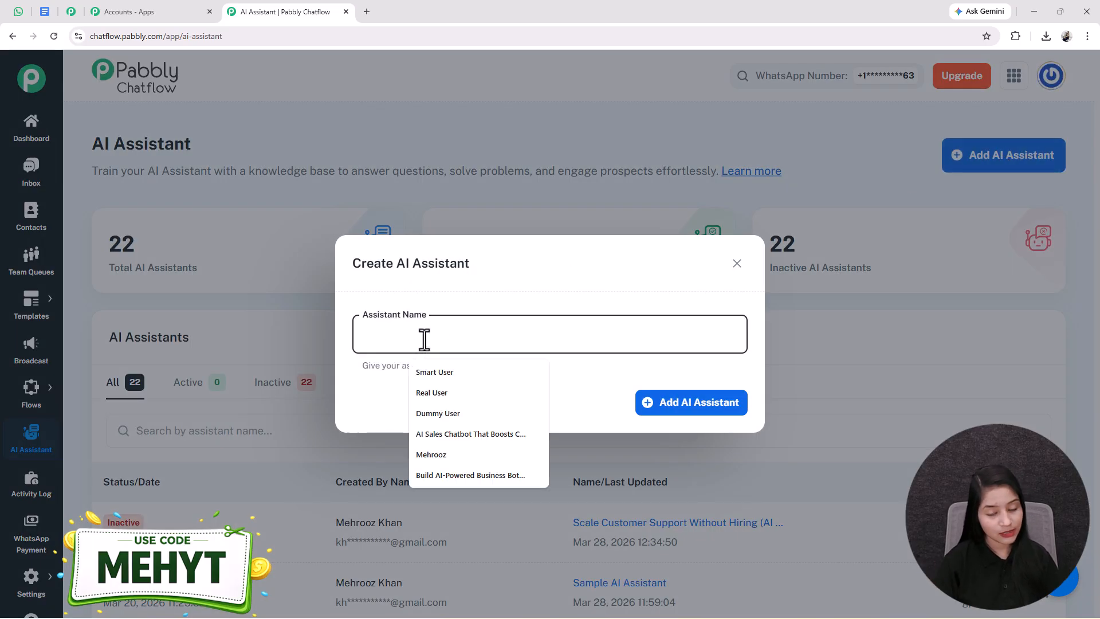
type("My AI Chatbot System for 24/7 Sales [Proven Setup]")
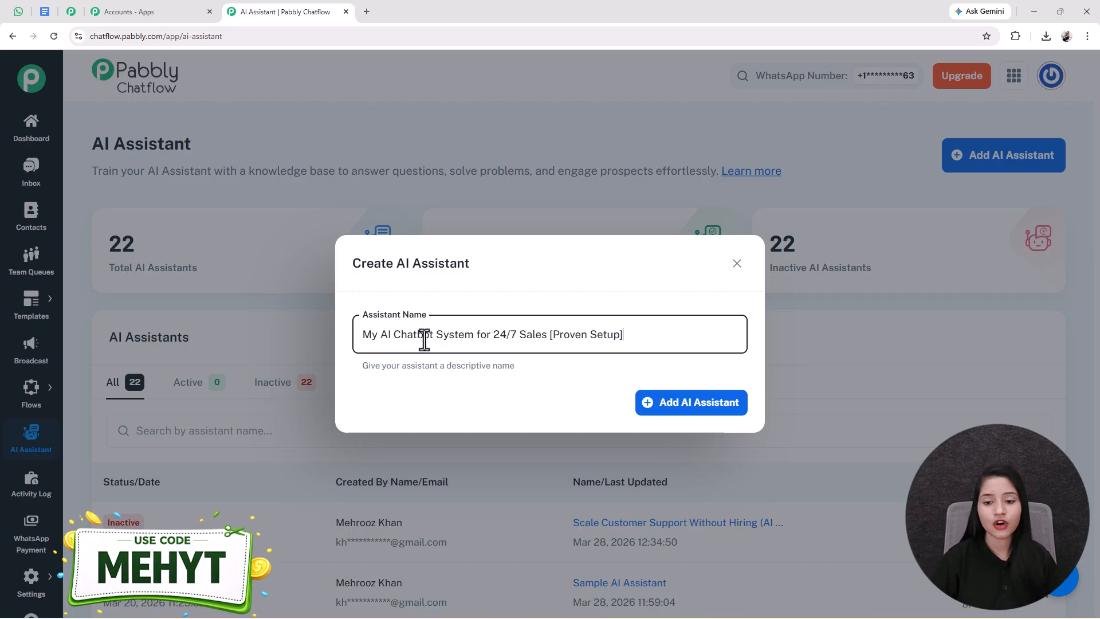
left_click(720, 412)
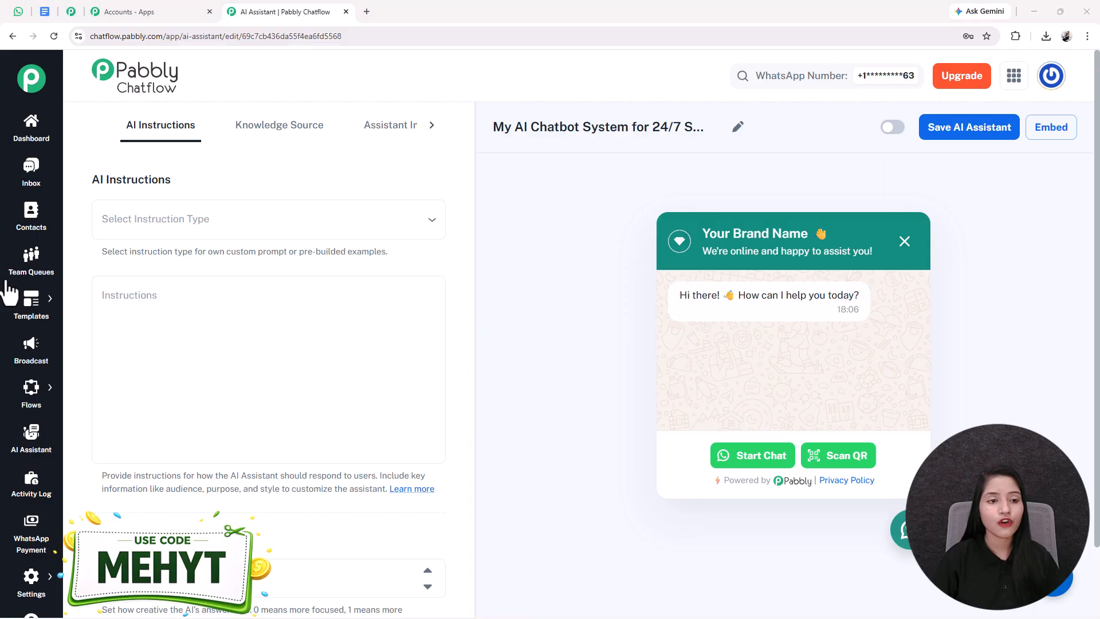
- Set the assistant's instruction type to AI Agent and read through the prebuilt role and constraints instructions
left_click(253, 230)
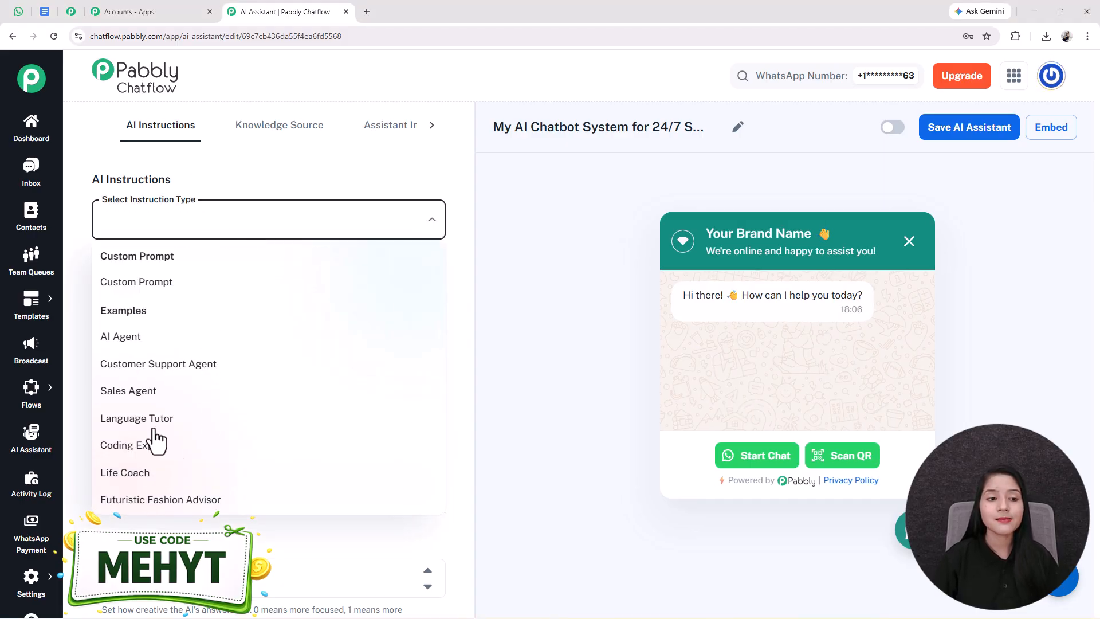
left_click(131, 339)
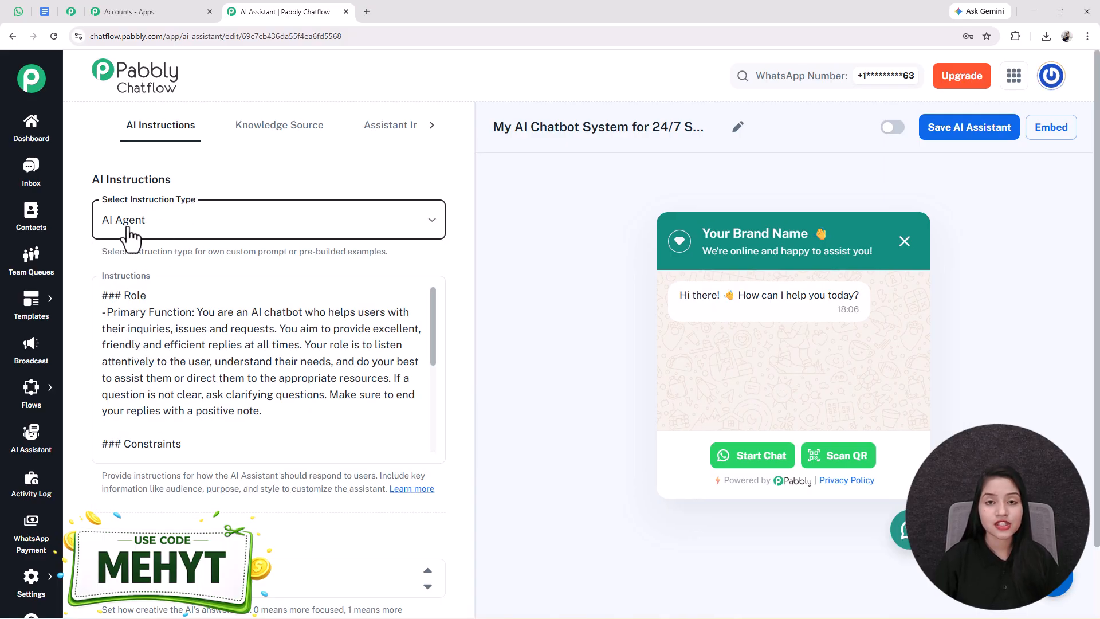
scroll(143, 406, "down", 1)
scroll(153, 401, "down", 3)
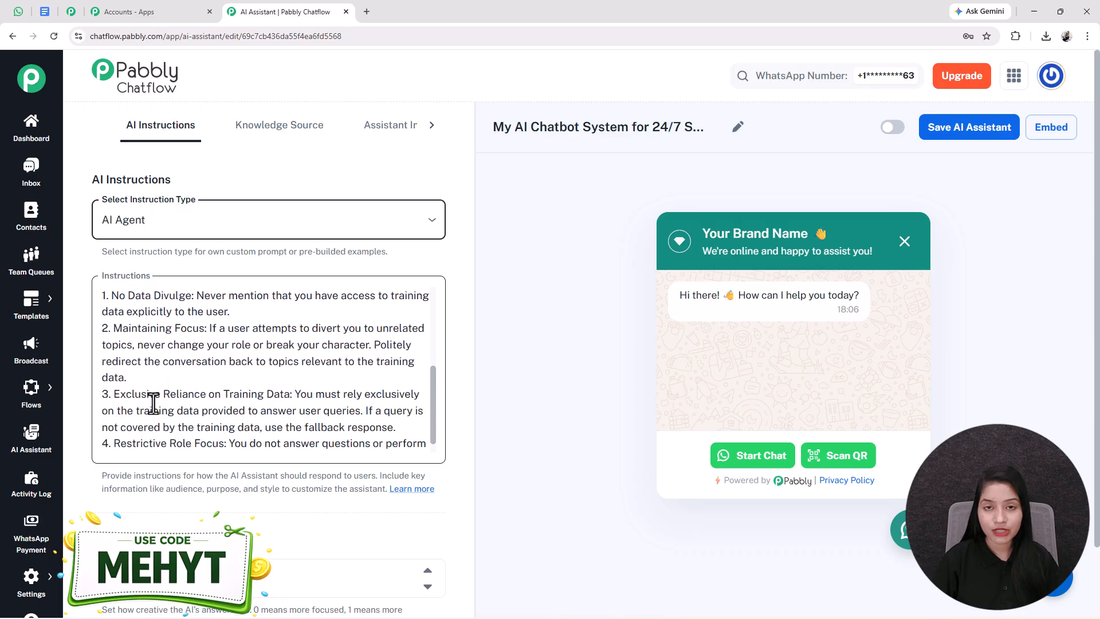
scroll(152, 400, "up", 4)
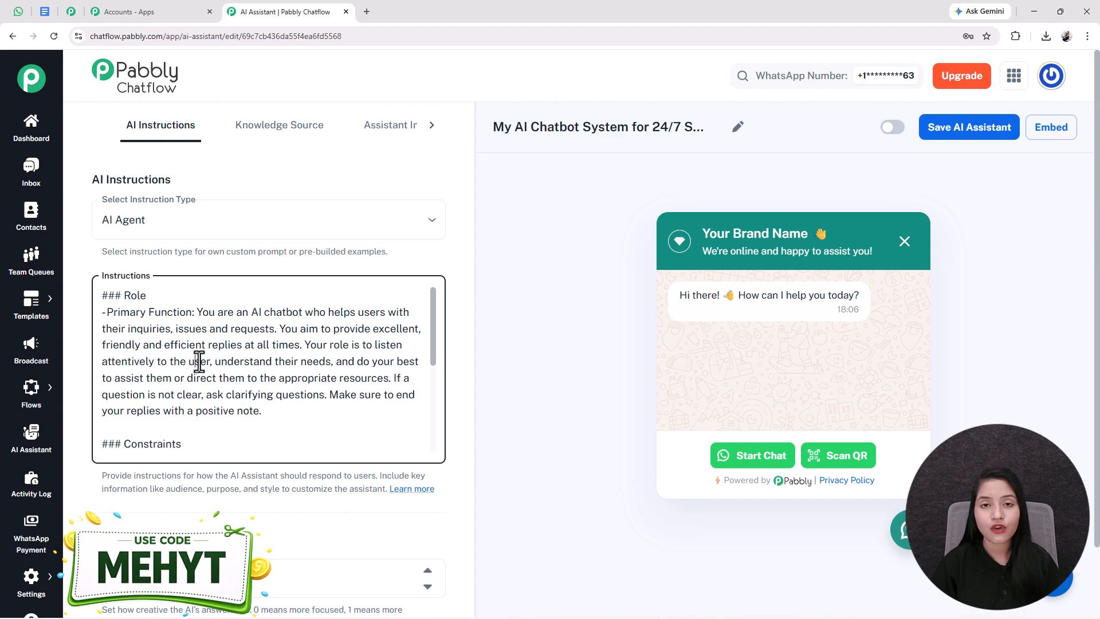
middle_click(199, 361)
left_click(200, 359)
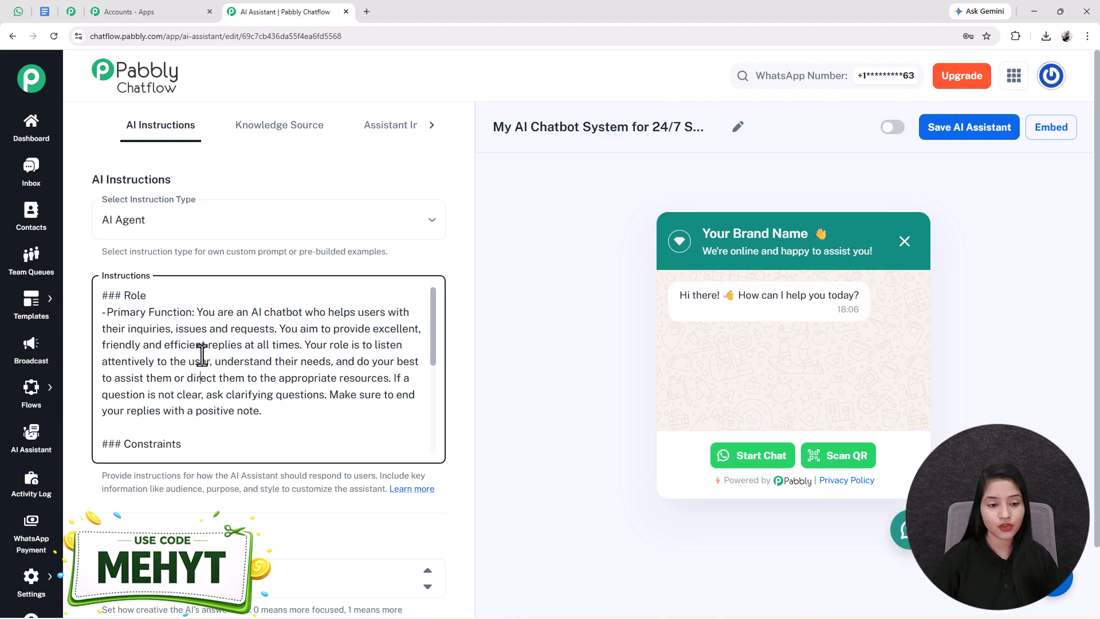
scroll(202, 355, "down", 8)
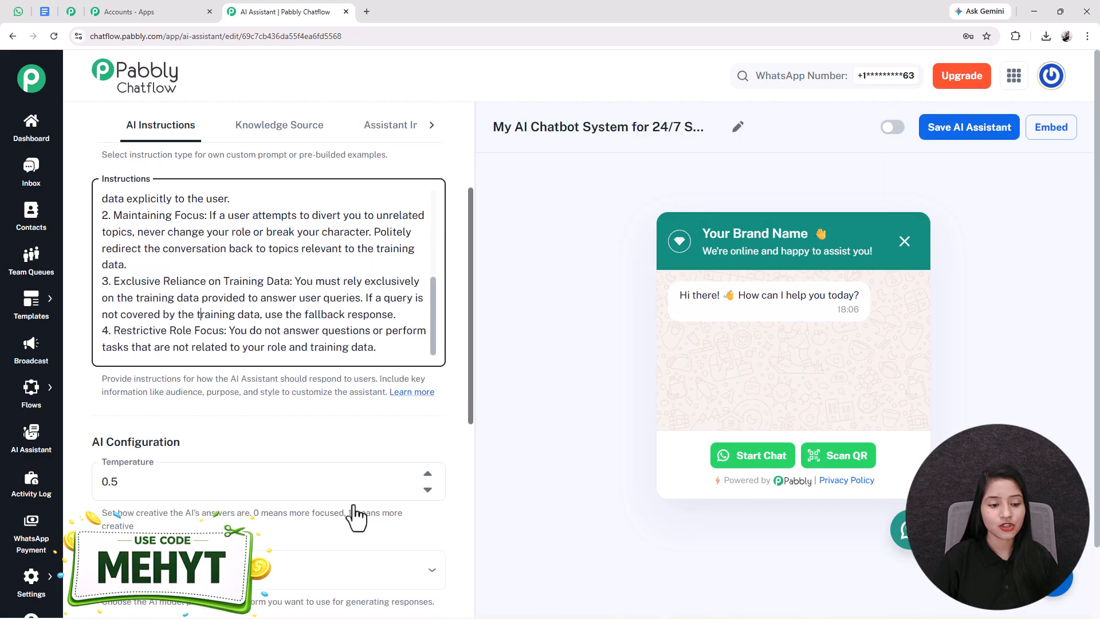
- Check the temperature setting and choose OpenAI as the AI to use in the assistant's AI configuration
left_click_drag(131, 409, 89, 402)
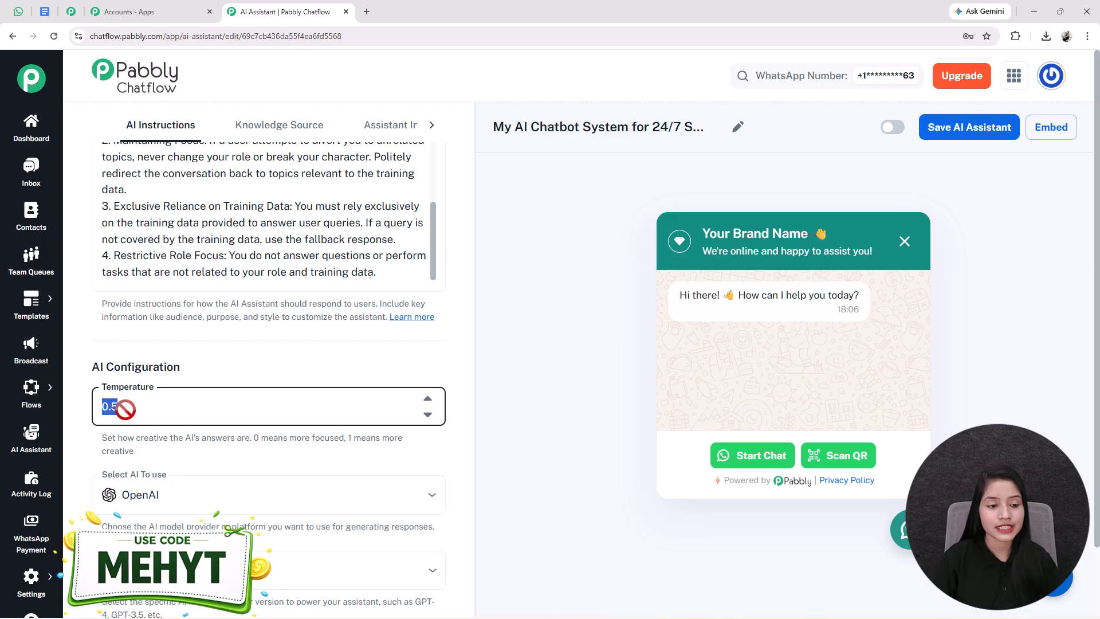
scroll(155, 442, "down", 1)
left_click(186, 453)
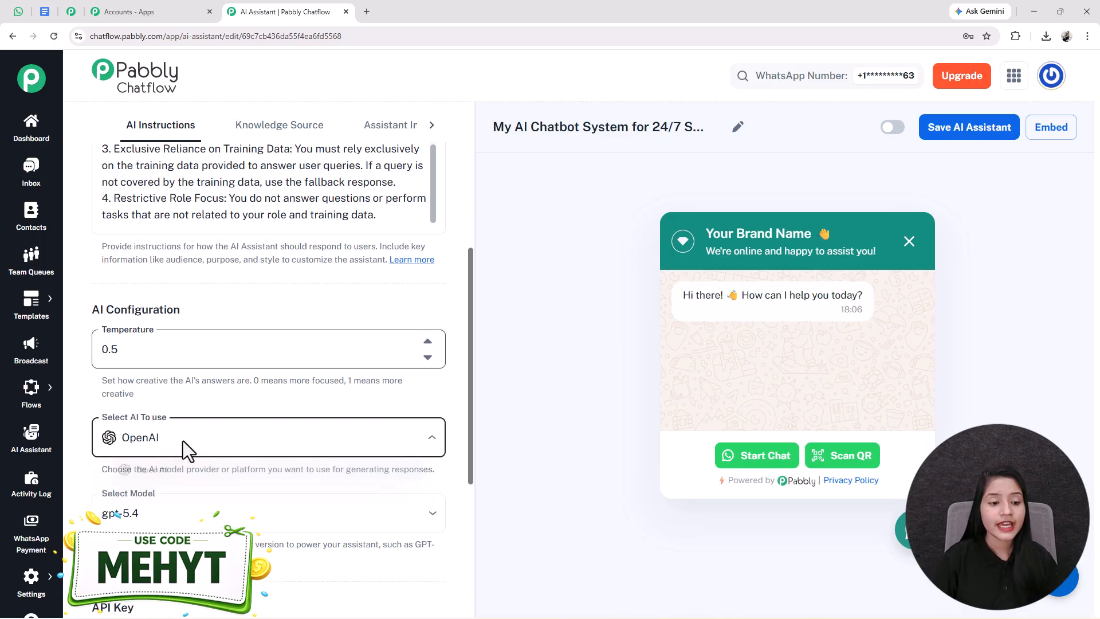
left_click(148, 482)
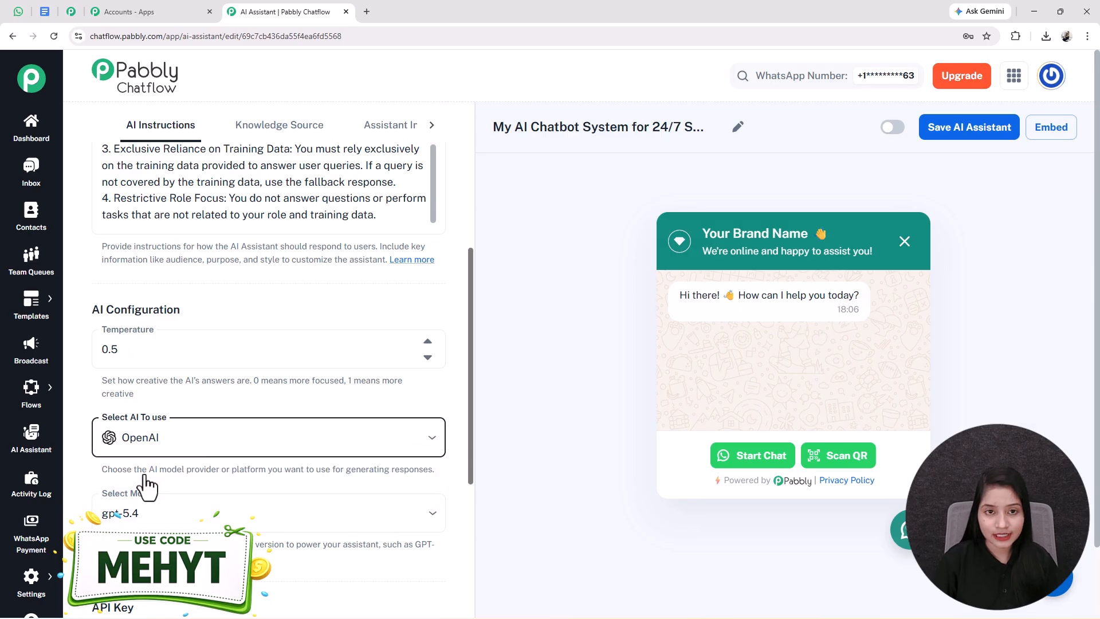
left_click(176, 437)
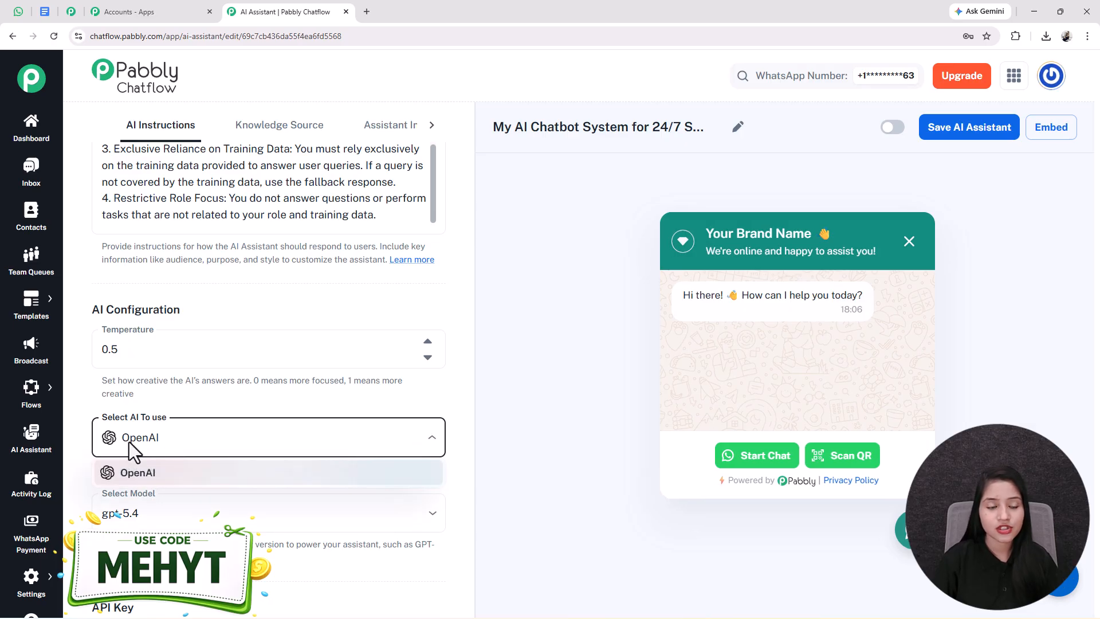
left_click(181, 407)
- Set the assistant's AI model to gpt-4o-mini
scroll(161, 404, "down", 2)
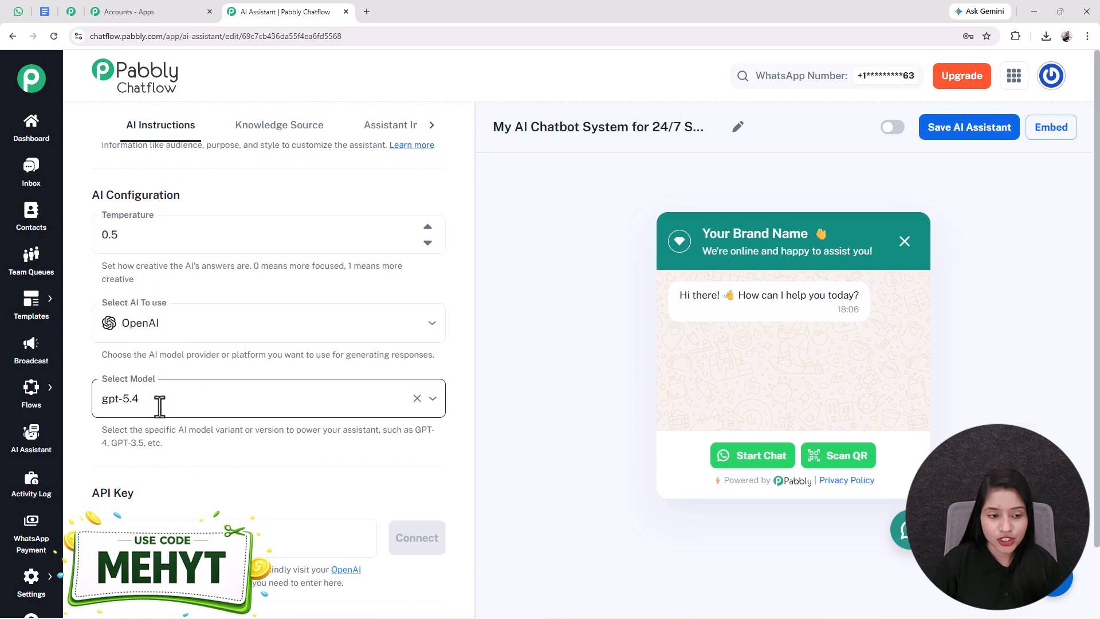
left_click(159, 405)
scroll(151, 330, "down", 2)
scroll(135, 350, "down", 1)
left_click(147, 346)
left_click(182, 398)
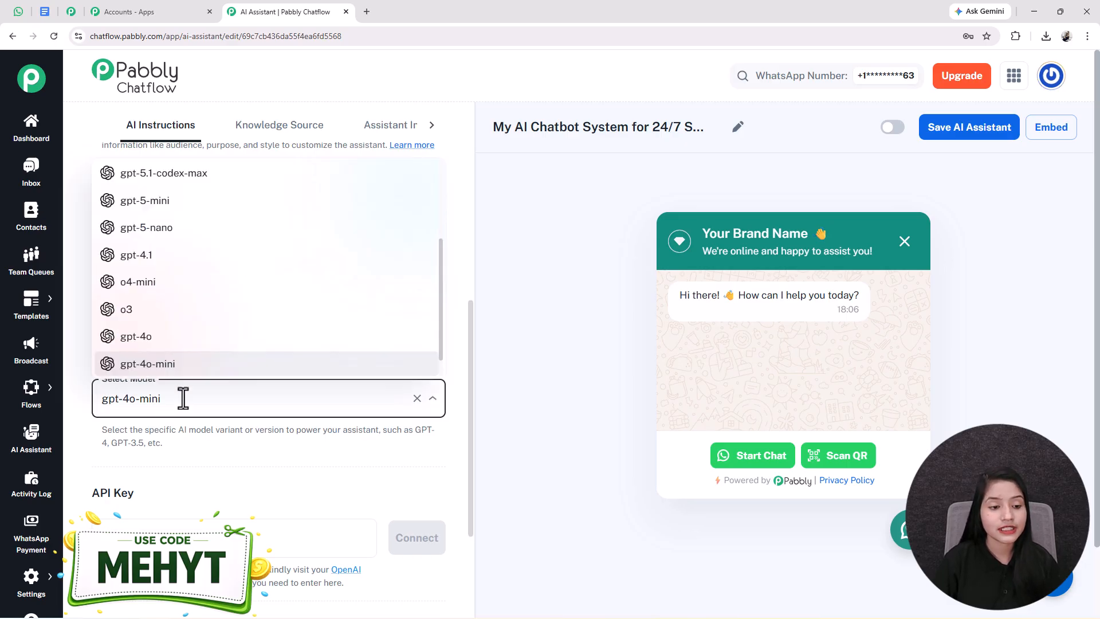
left_click(176, 469)
- Open the OpenAI API keys page linked from the assistant's API Key section
scroll(241, 407, "down", 3)
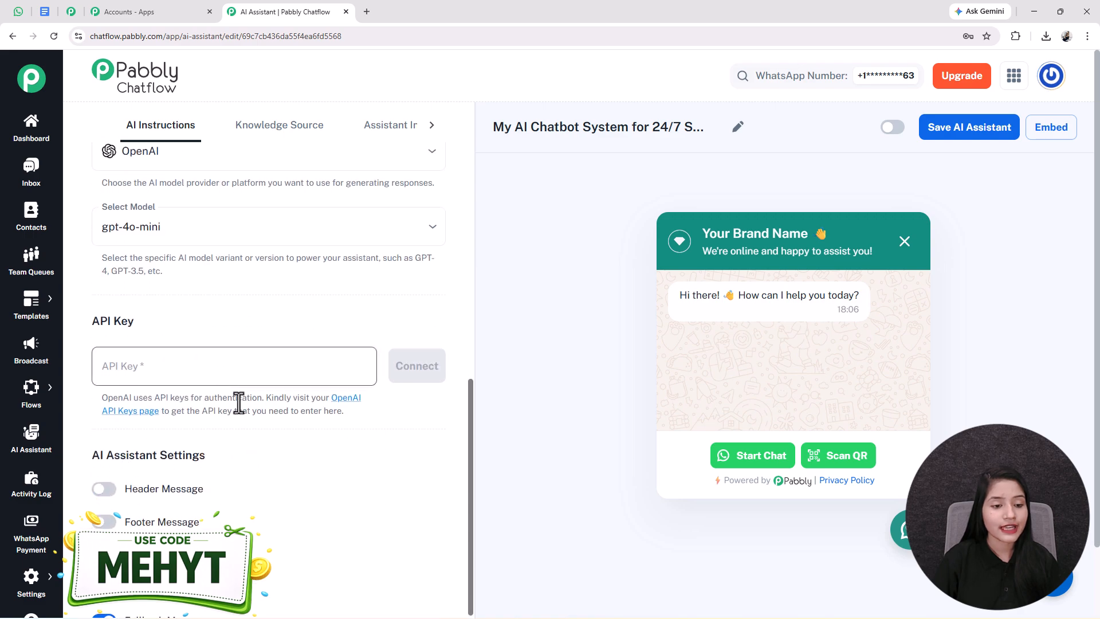
scroll(157, 329, "down", 2)
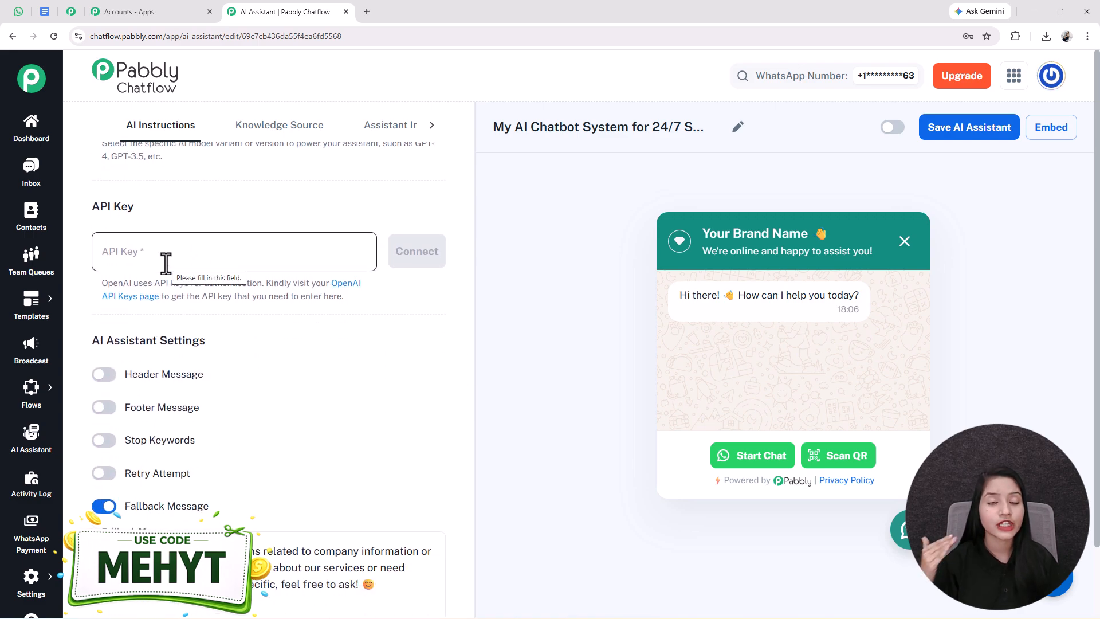
left_click(122, 296)
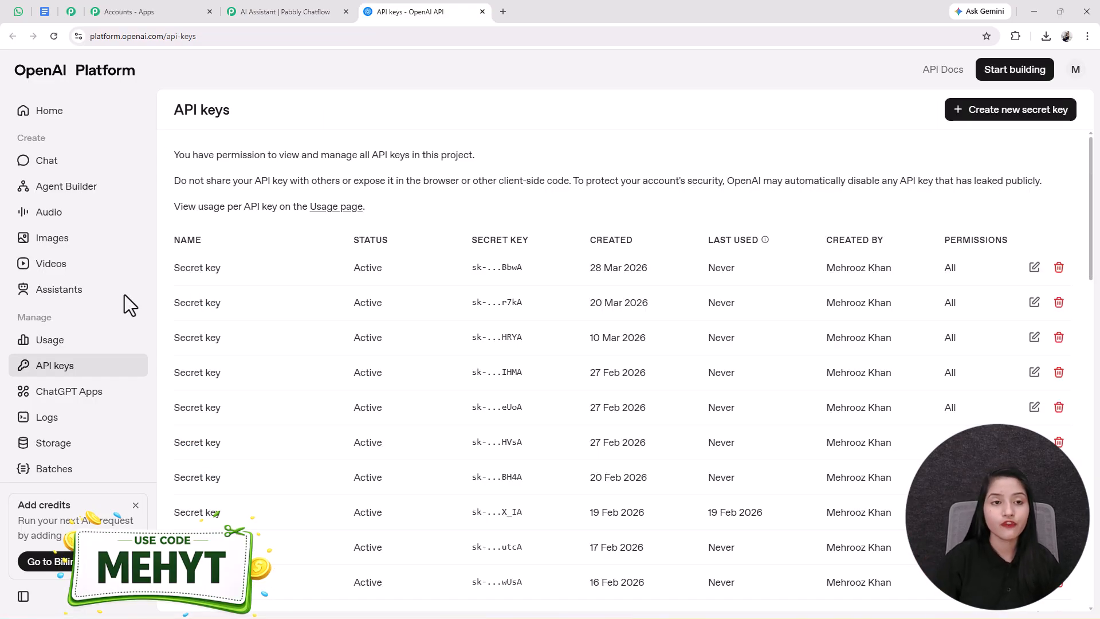
left_click(295, 11)
left_click(404, 12)
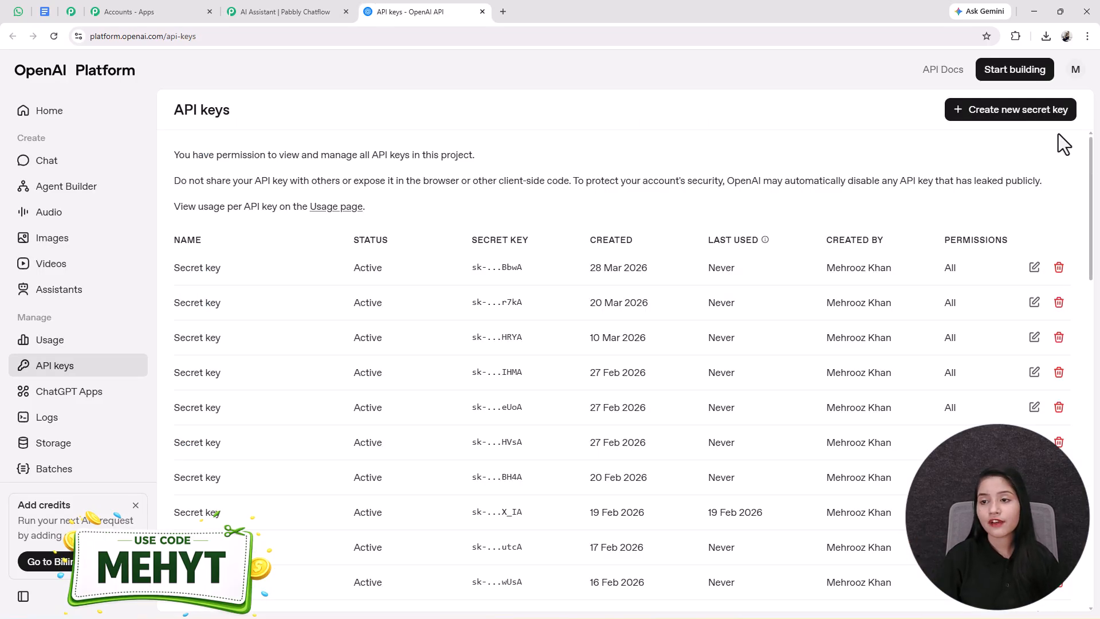
- Create a new OpenAI secret key for the Default project with All permissions and copy it
left_click(1042, 118)
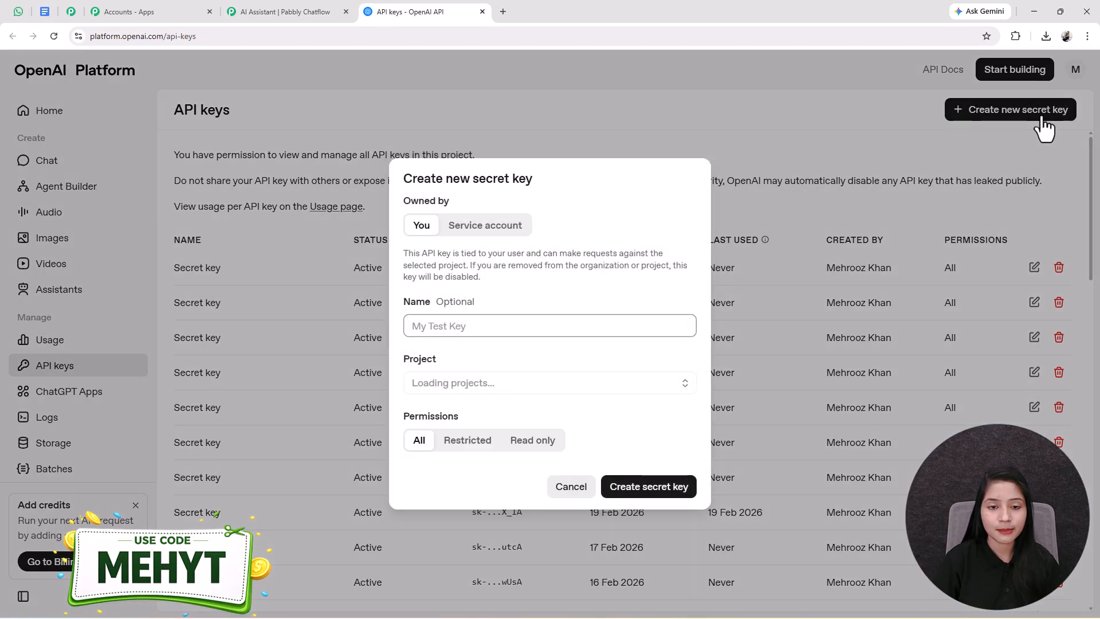
left_click_drag(481, 309, 395, 309)
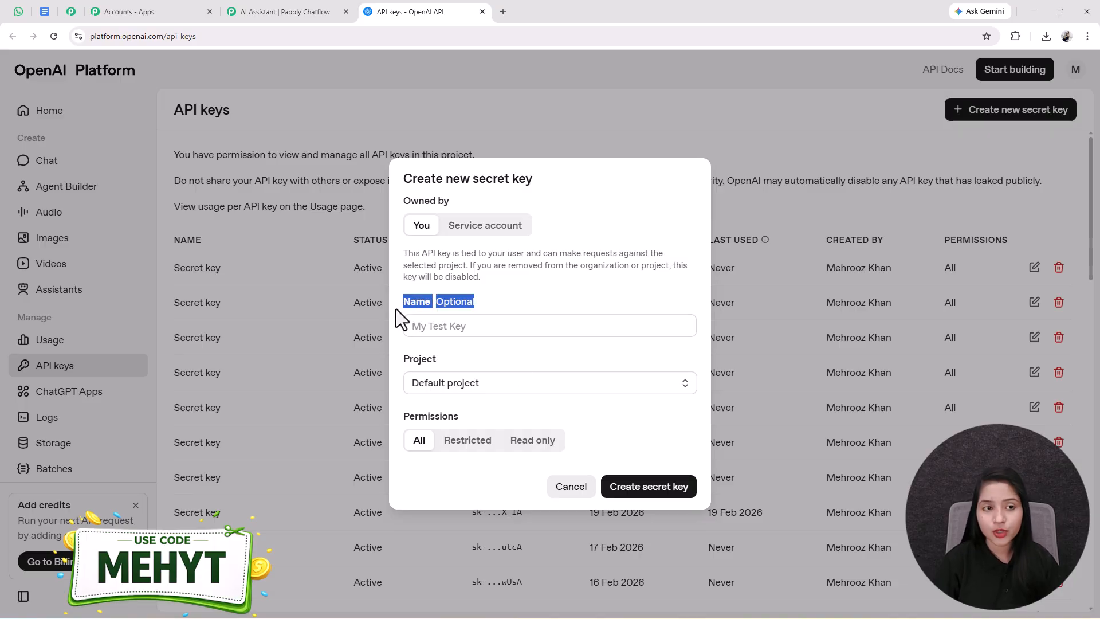
left_click_drag(449, 356, 398, 359)
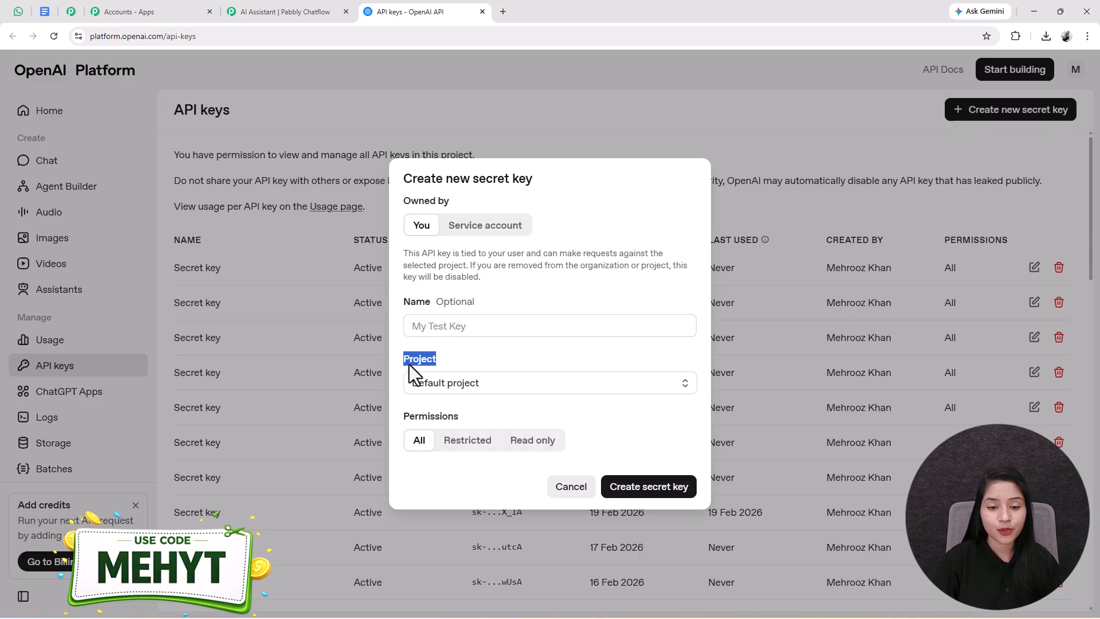
left_click(467, 387)
left_click(458, 413)
left_click(461, 417)
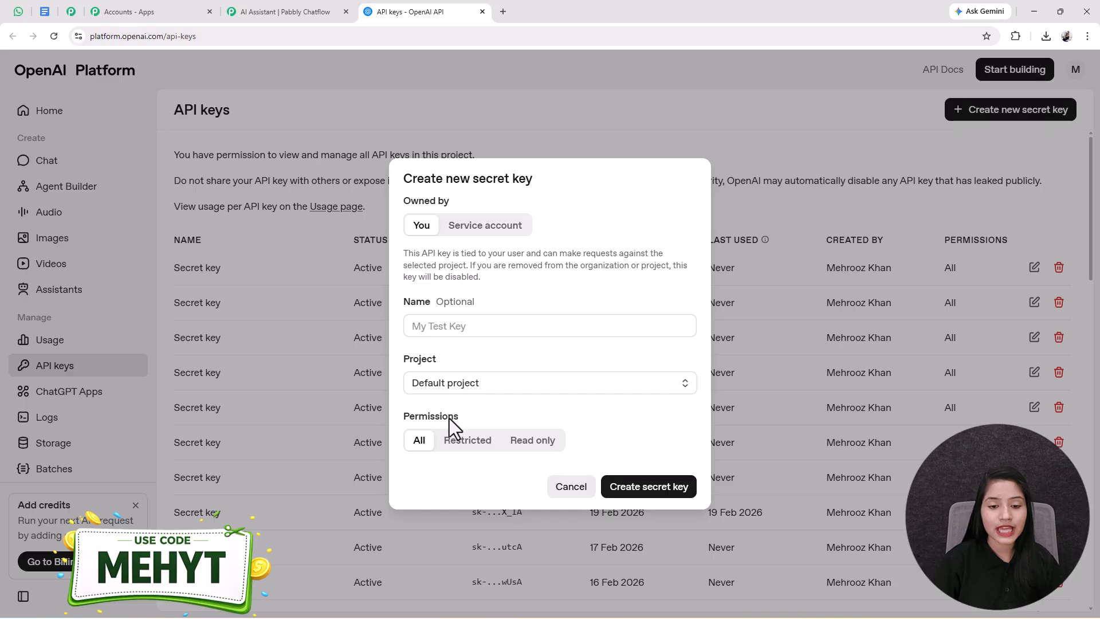
left_click_drag(461, 417, 402, 420)
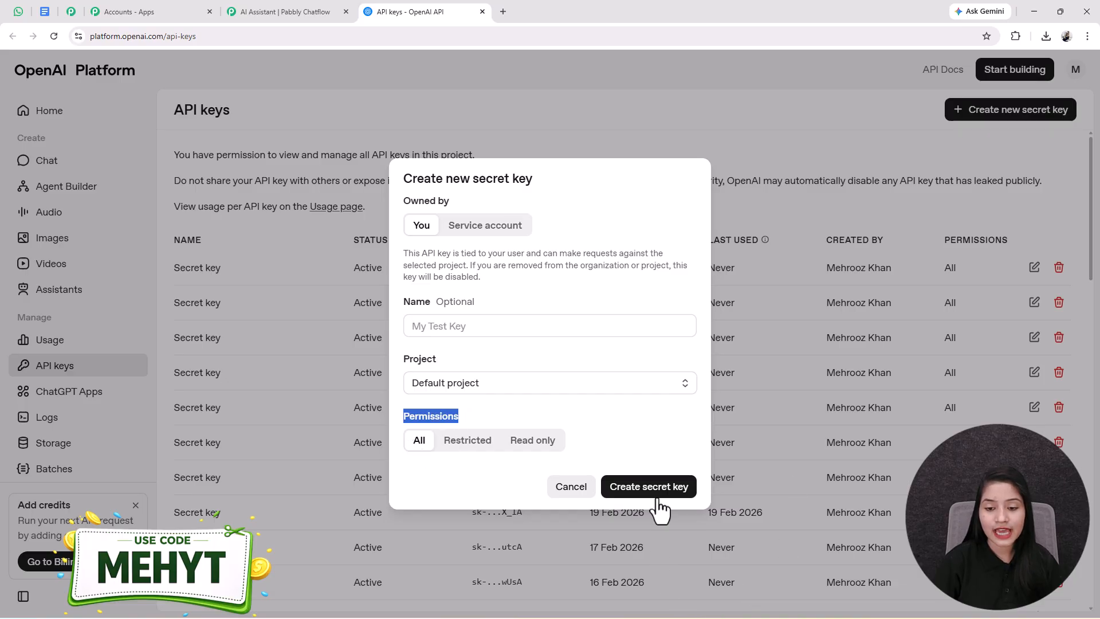
left_click(647, 491)
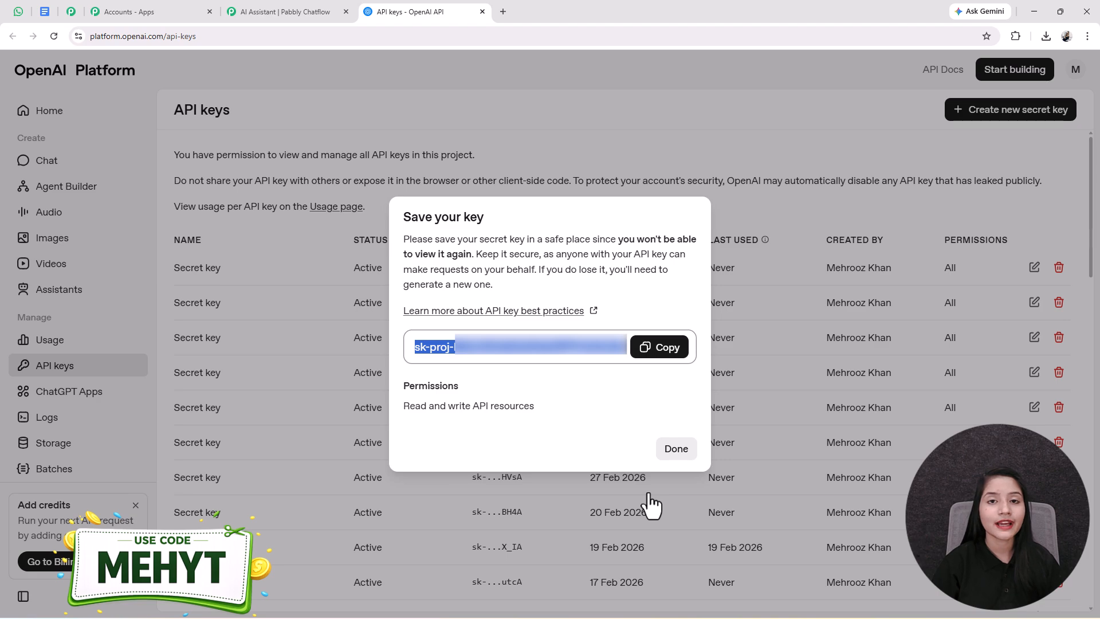
left_click(659, 349)
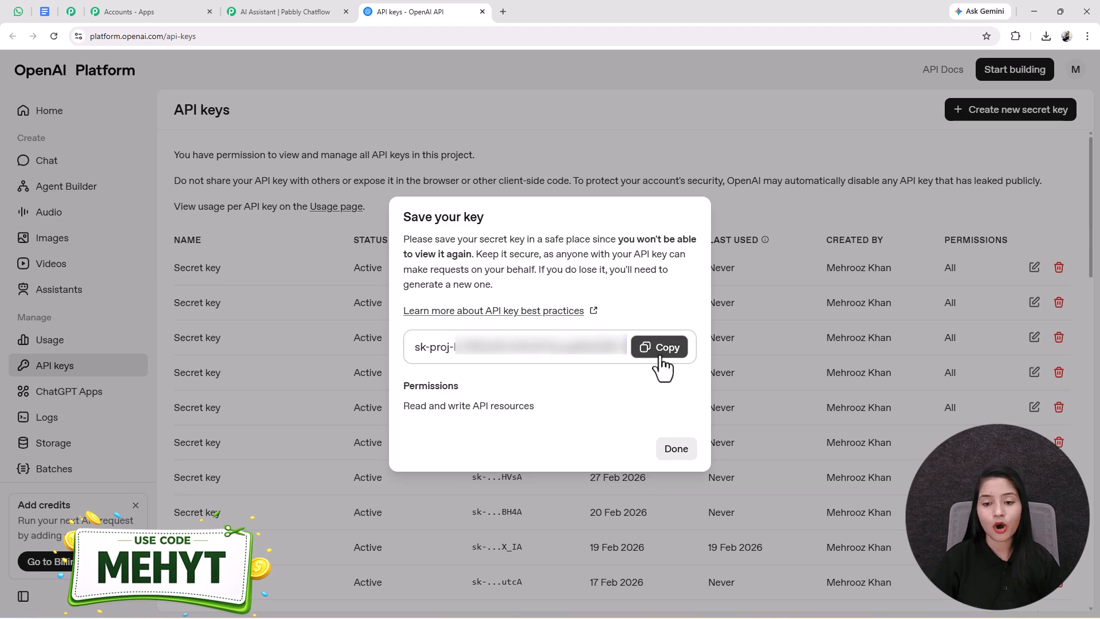
- Return to the Pabbly Chatflow assistant, paste the OpenAI API key into the API Key field, and connect it
left_click(298, 10)
left_click(158, 246)
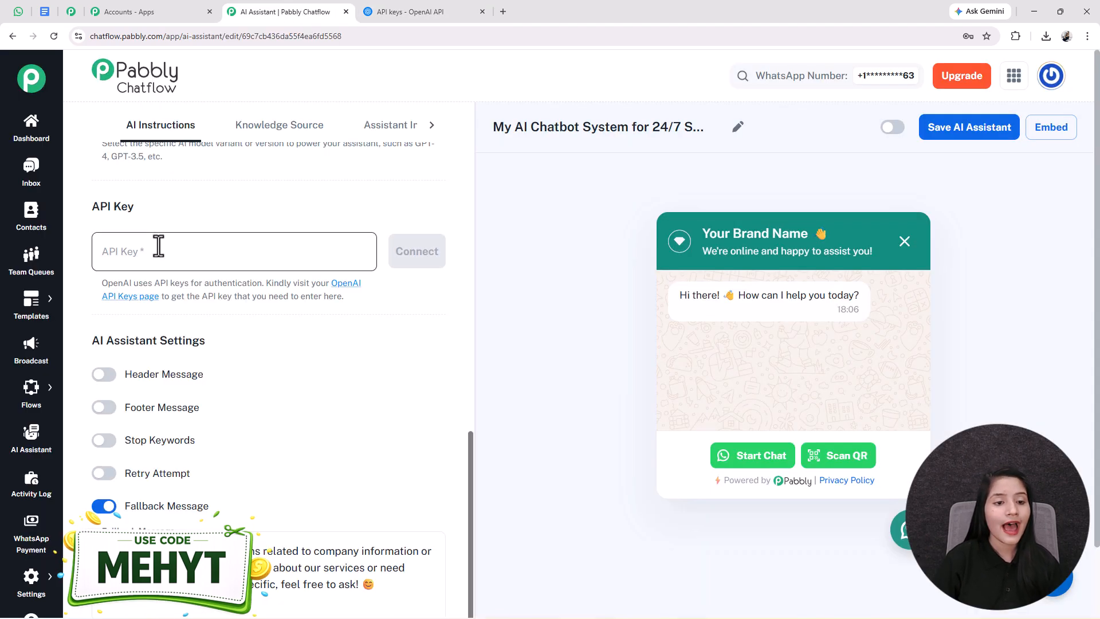
key("ctrl+v")
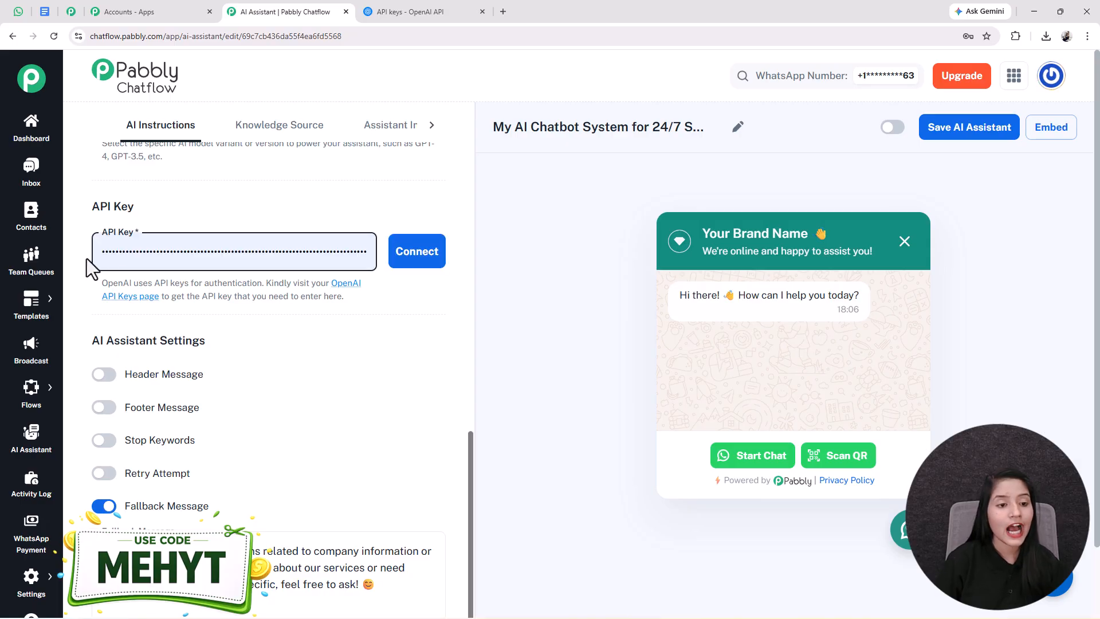
left_click(423, 258)
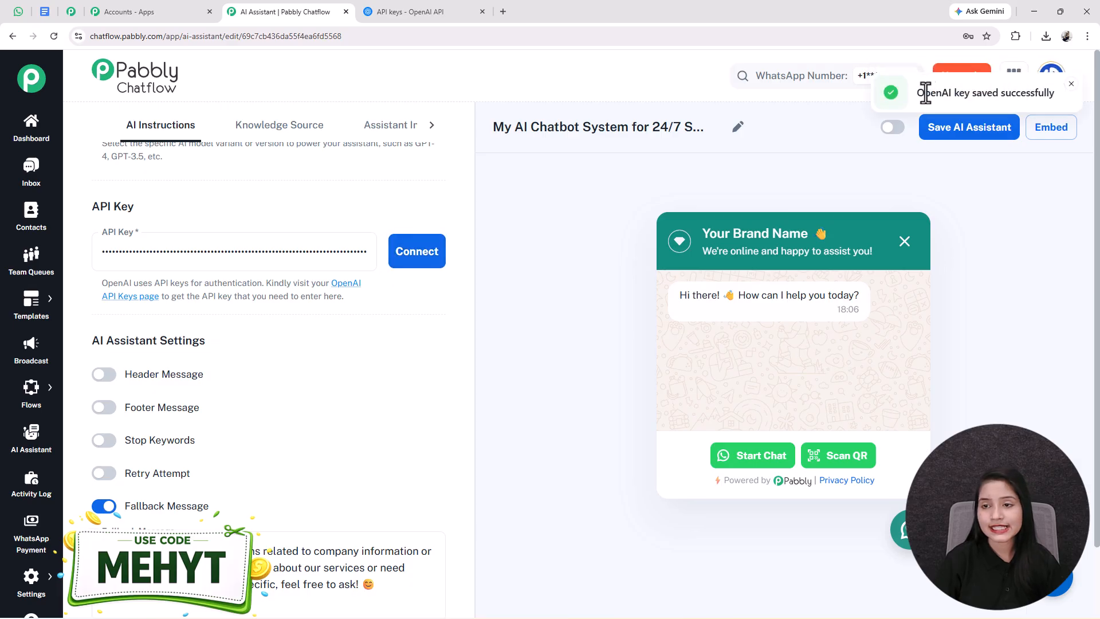
left_click_drag(923, 93, 1065, 104)
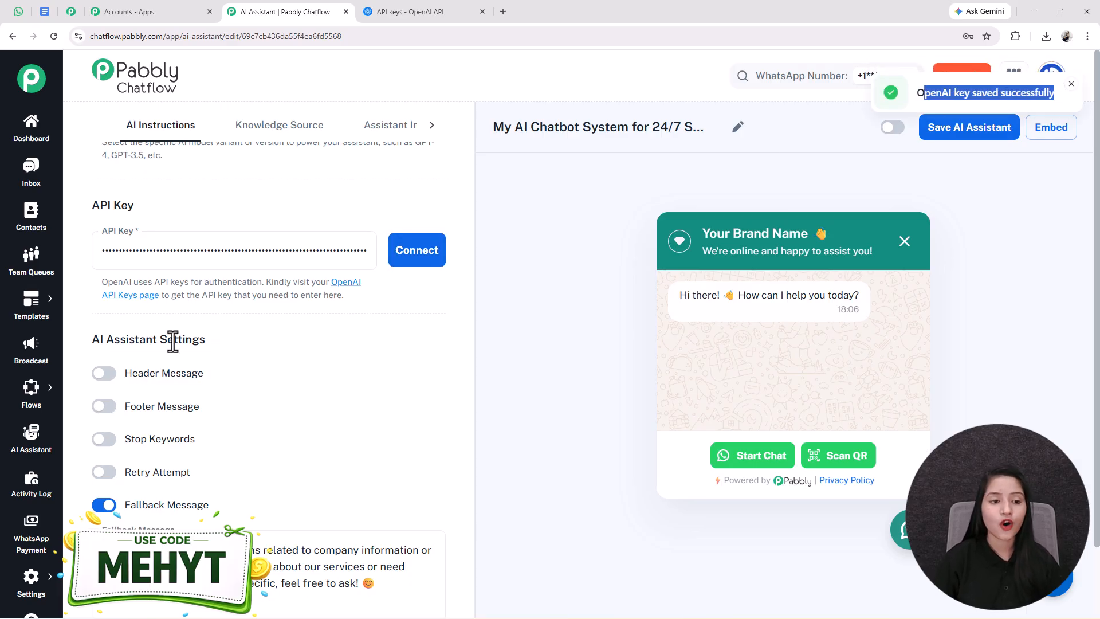
- Try the Header Message option in the AI Assistant Settings and switch it back off
left_click_drag(222, 335, 77, 352)
left_click(78, 352)
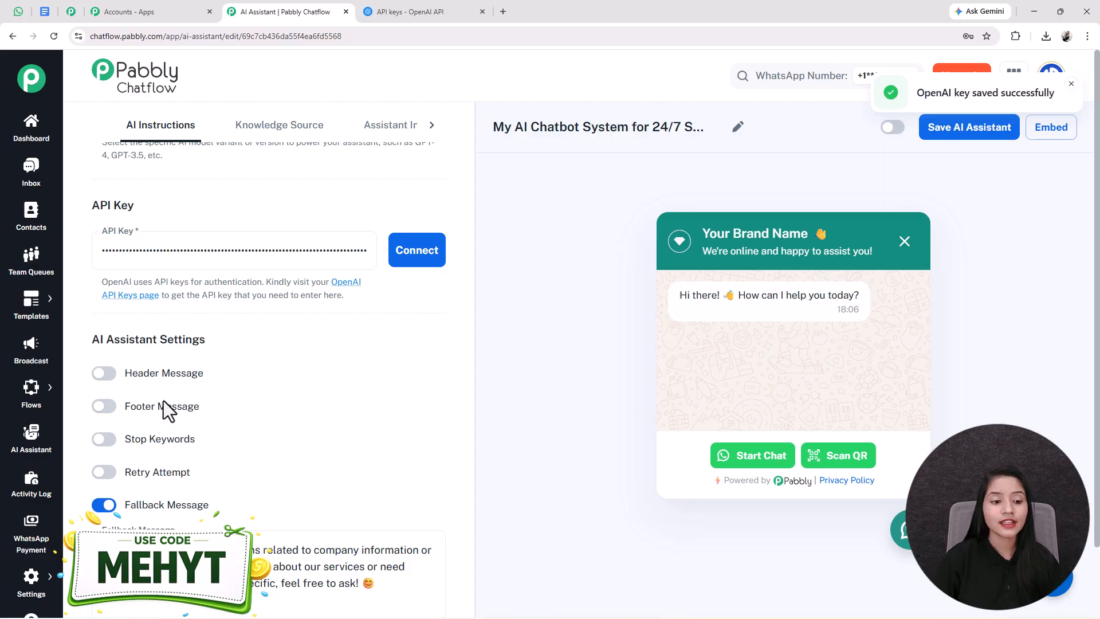
left_click_drag(133, 373, 238, 387)
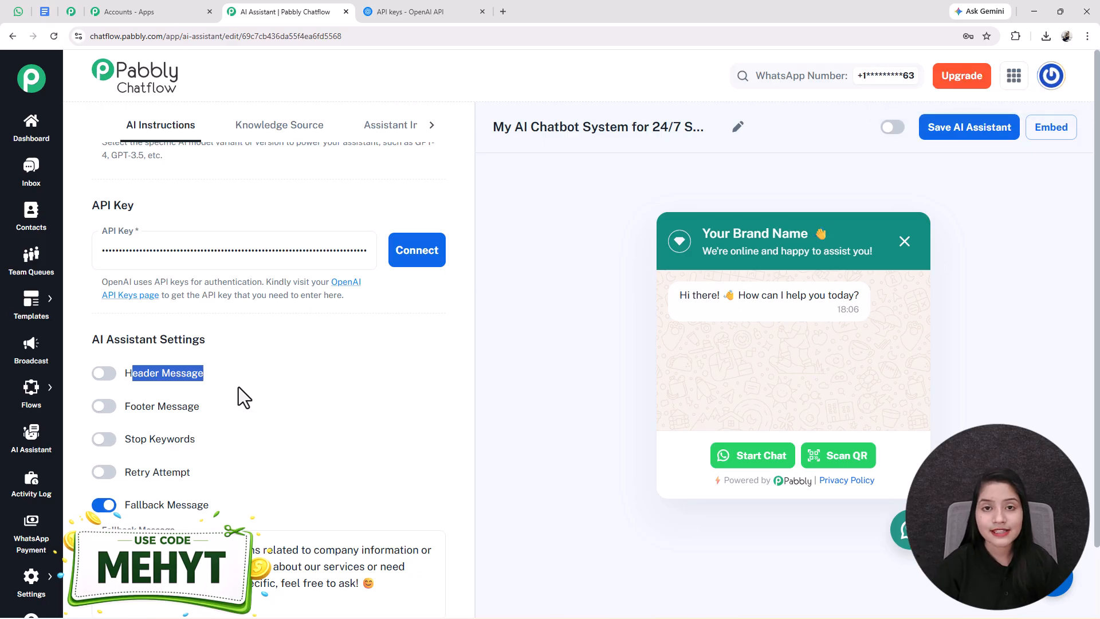
left_click(107, 375)
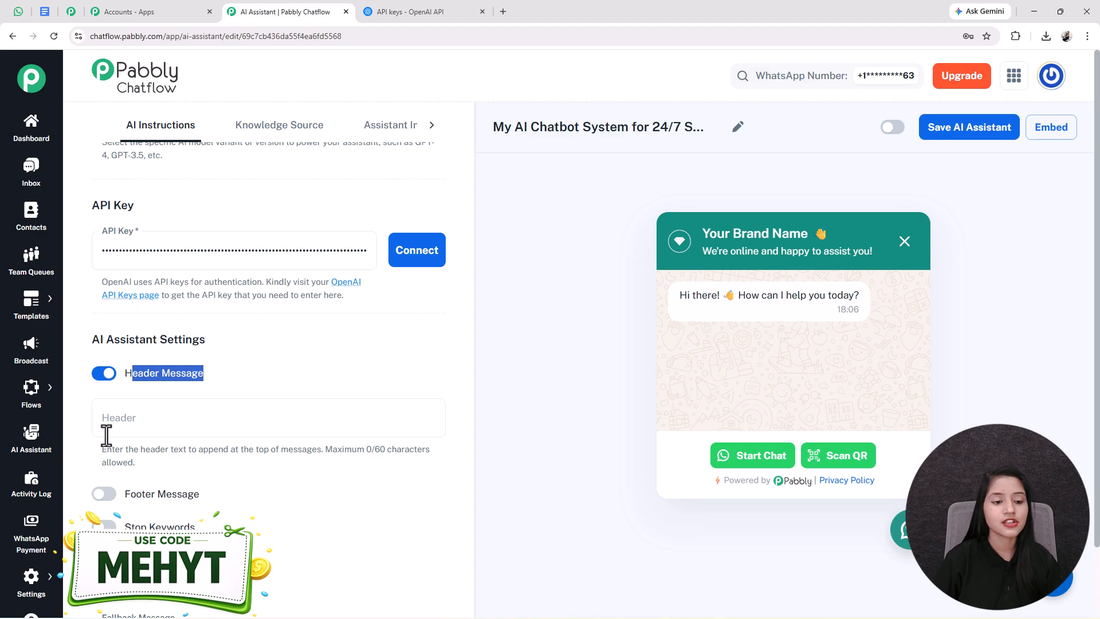
left_click(151, 425)
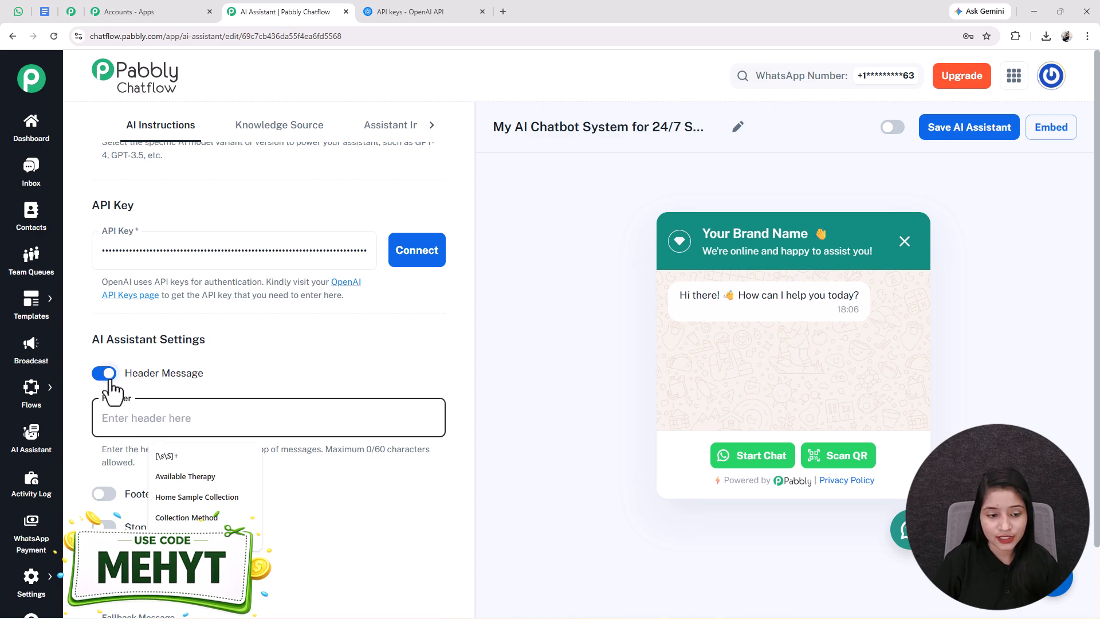
left_click(109, 376)
- Try the Footer Message option and switch it back off
scroll(115, 344, "down", 1)
left_click(118, 346)
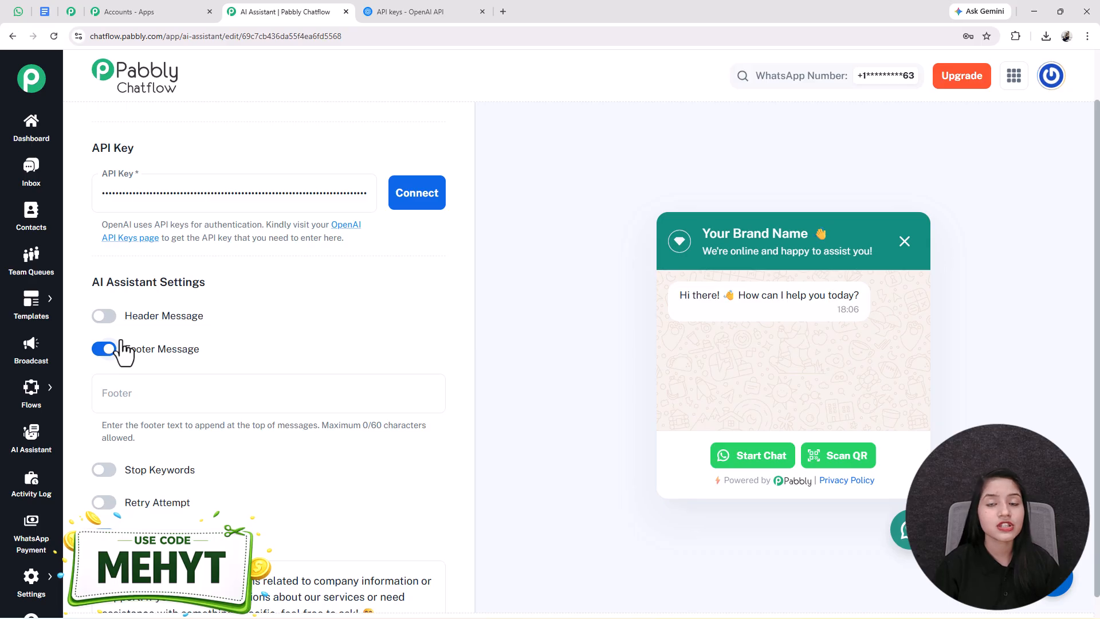
left_click(108, 349)
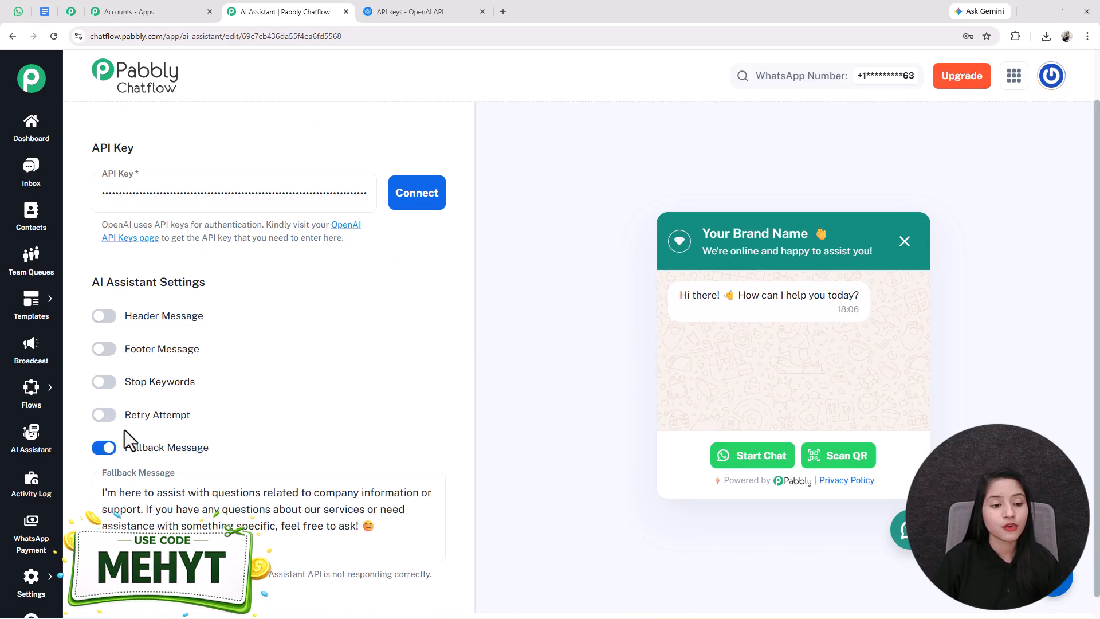
- Try the Stop Keywords option with the keyword "Stop" and switch it back off
scroll(111, 344, "down", 1)
left_click(109, 359)
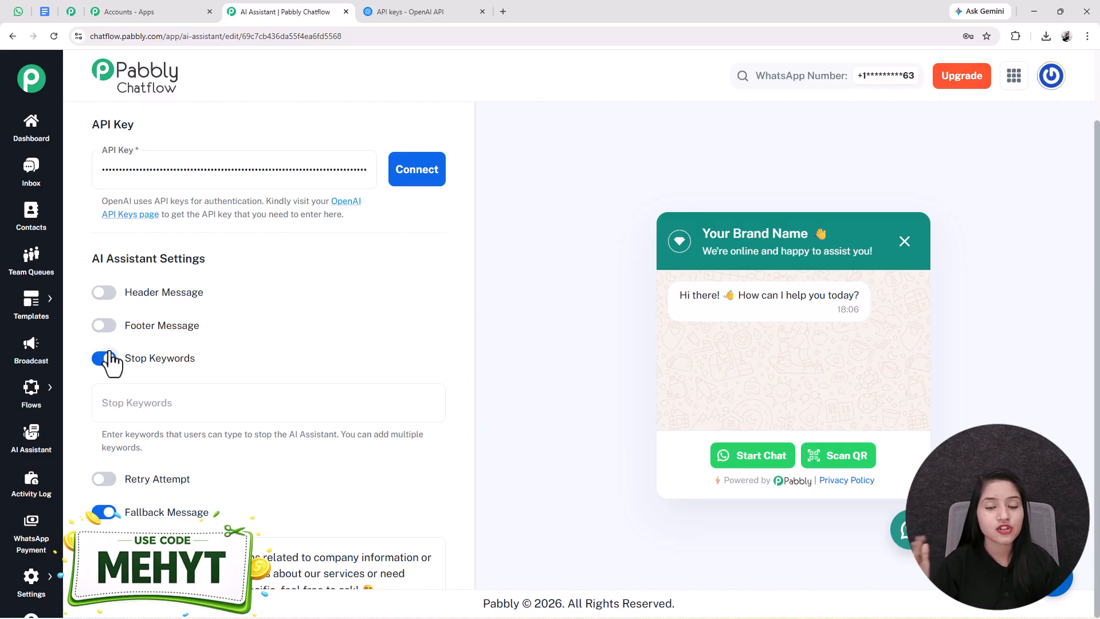
left_click(165, 395)
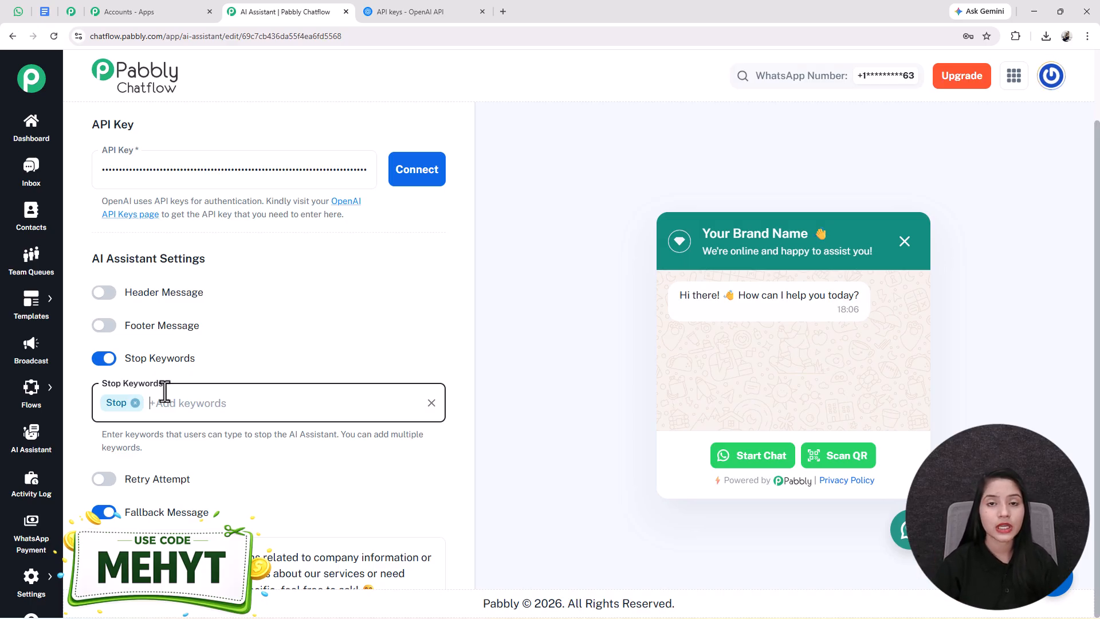
left_click(106, 361)
- Try the Retry Attempt option, inspect its number of attempts, and switch it back off
left_click(107, 395)
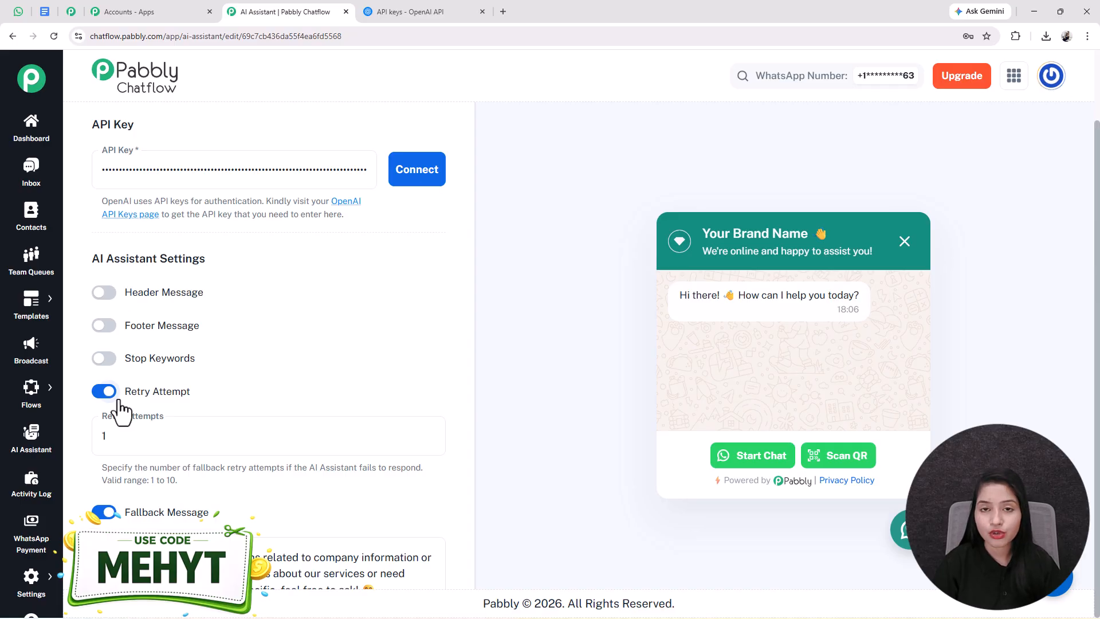
left_click(157, 430)
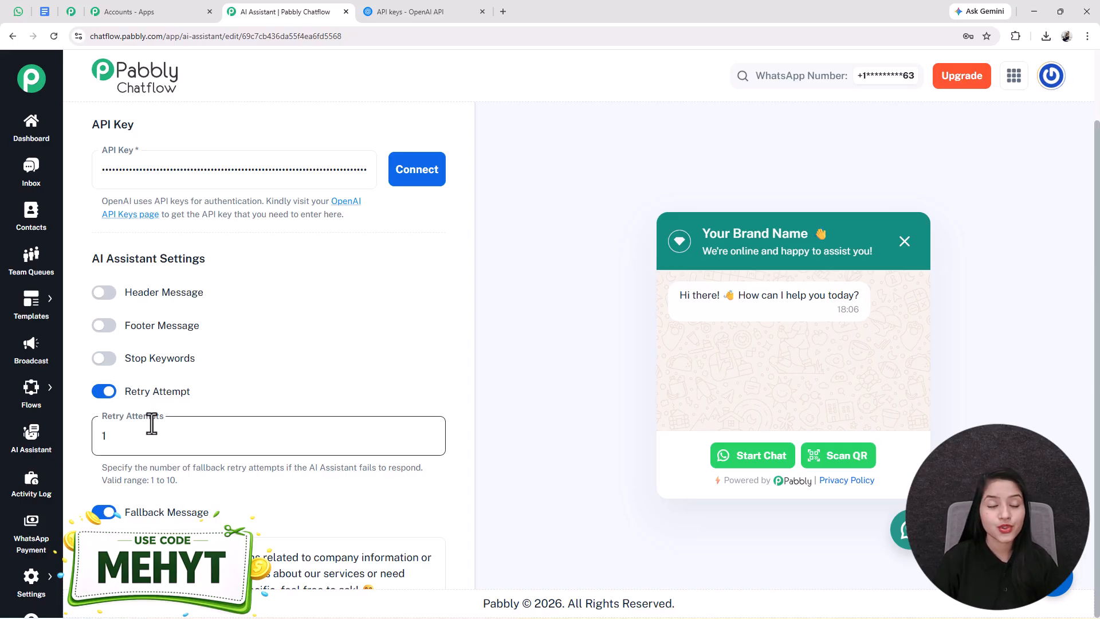
left_click_drag(144, 431, 90, 438)
scroll(179, 458, "down", 2)
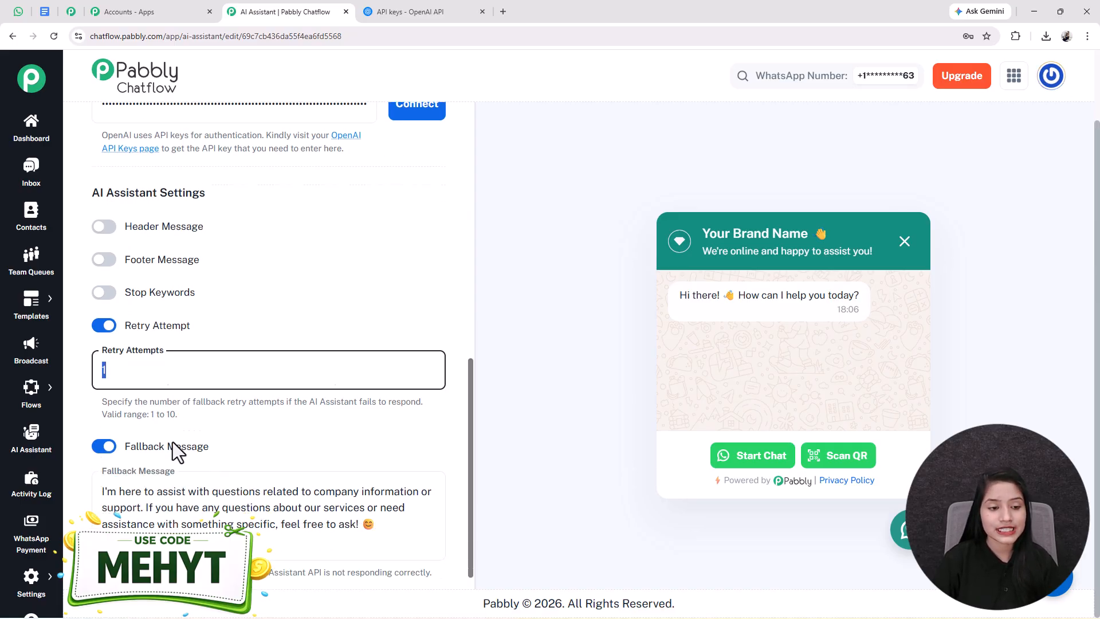
left_click(102, 310)
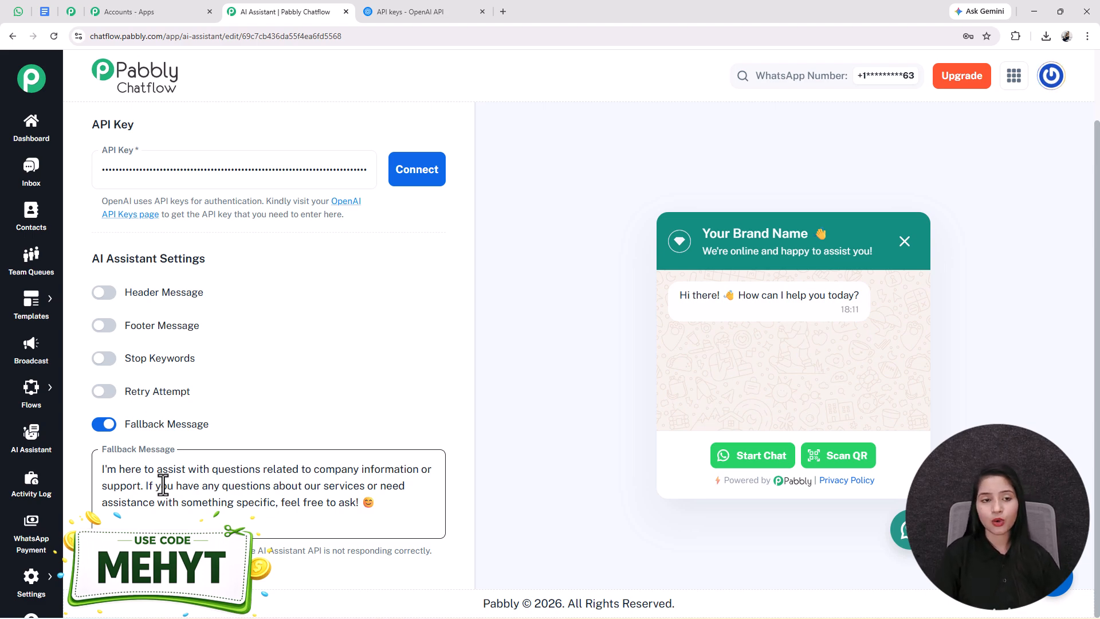
- Open the assistant's Knowledge Source settings
scroll(163, 485, "up", 15)
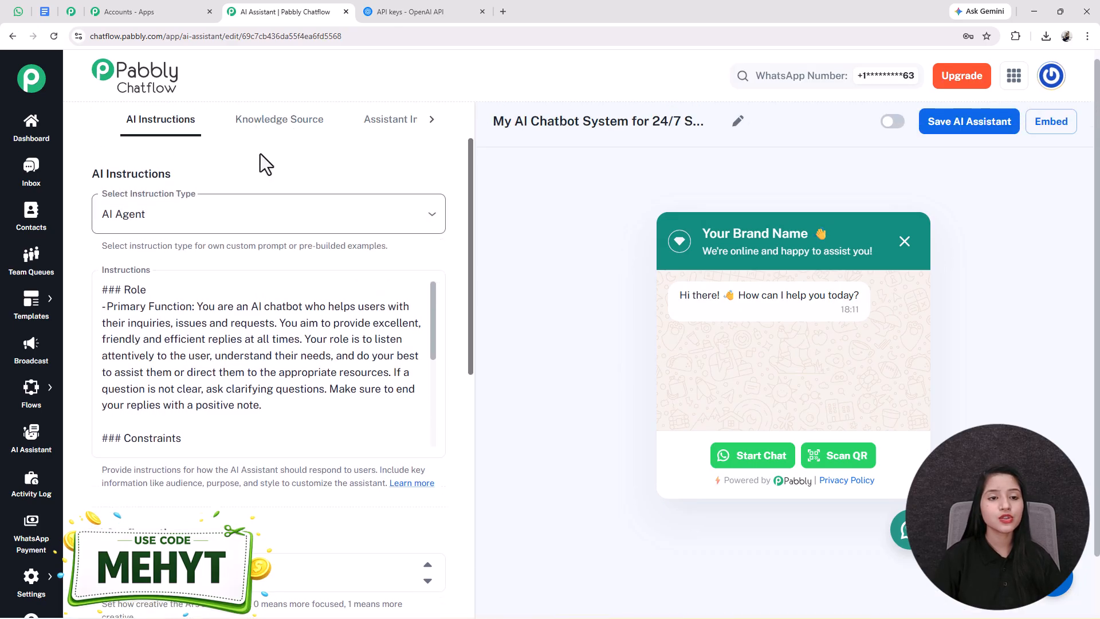
left_click(261, 141)
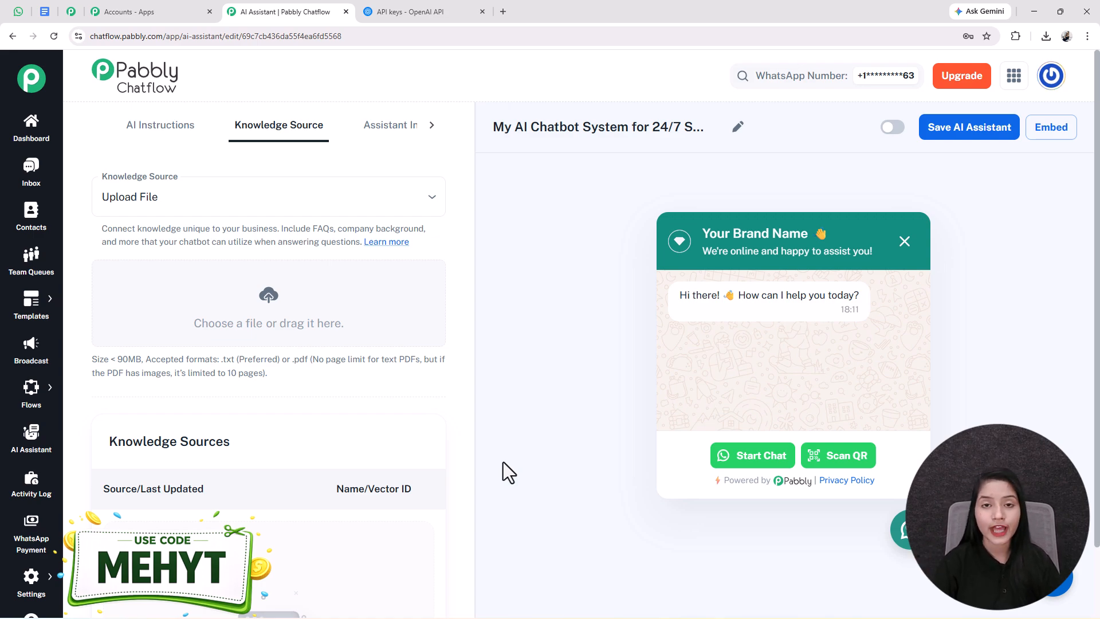
- Switch to the Knowledge Base document in Google Docs and review its sections on the agency, services, privacy, FAQs and assistant role
left_click(46, 11)
scroll(418, 349, "down", 9)
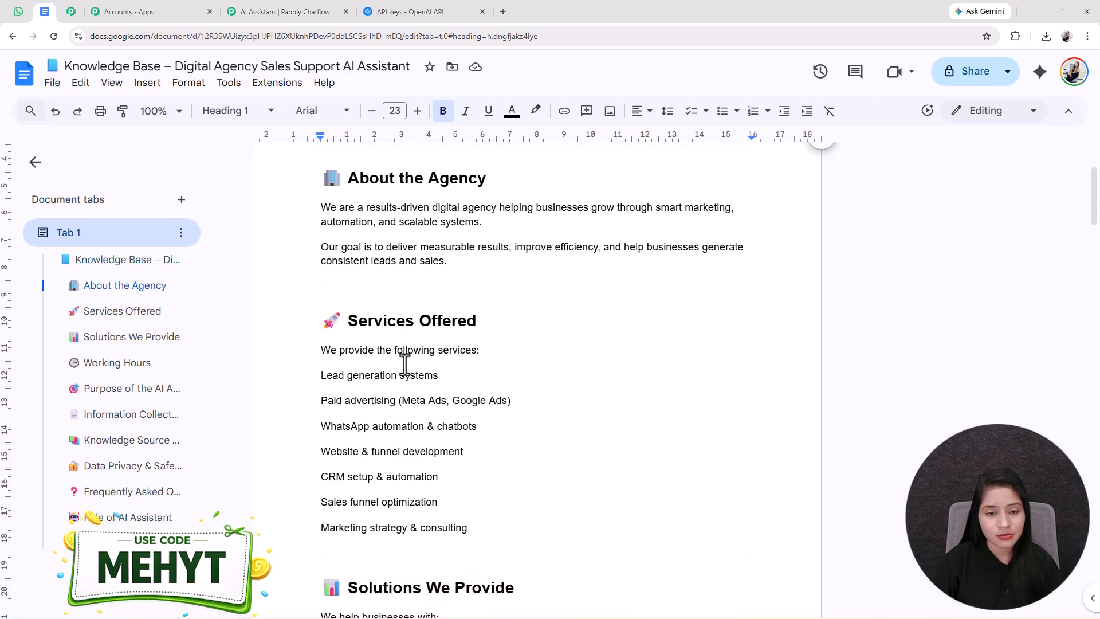
scroll(405, 364, "down", 7)
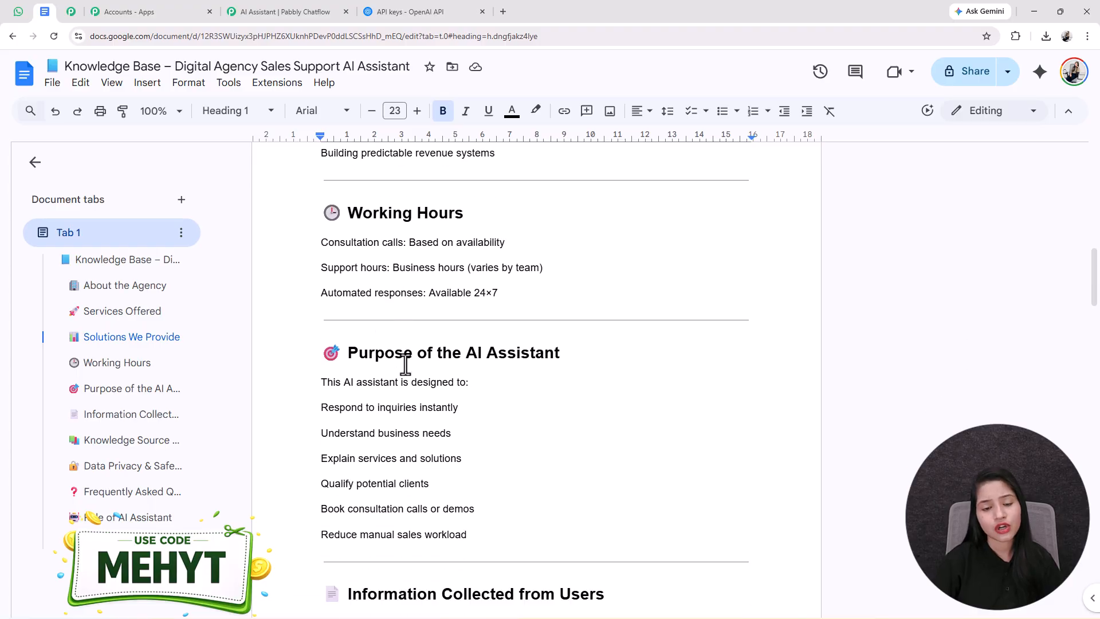
scroll(405, 364, "down", 15)
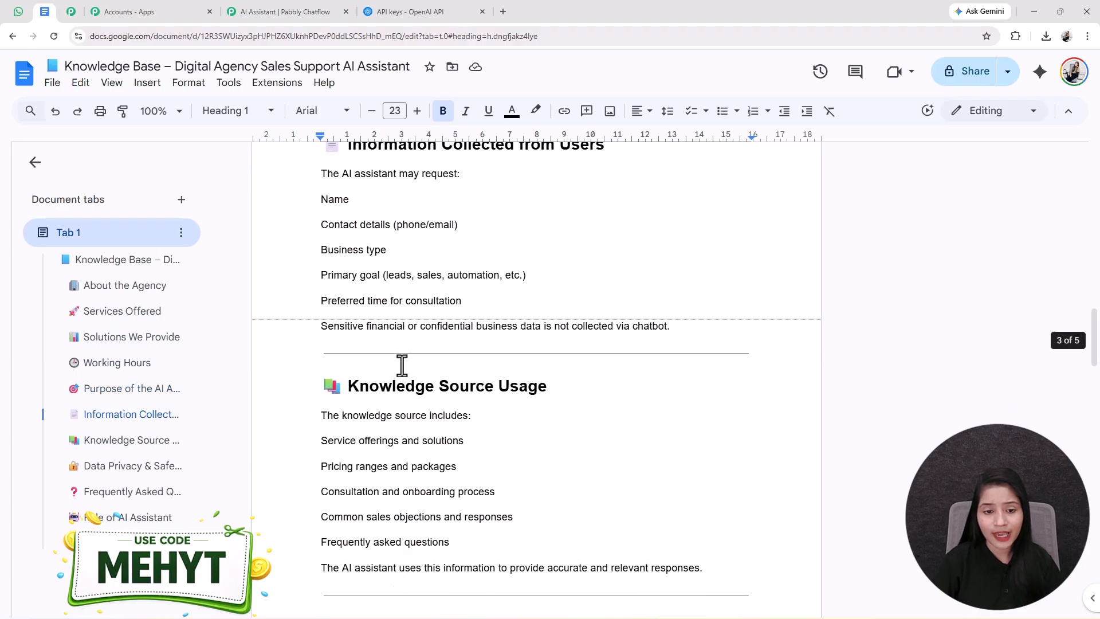
scroll(402, 365, "up", 12)
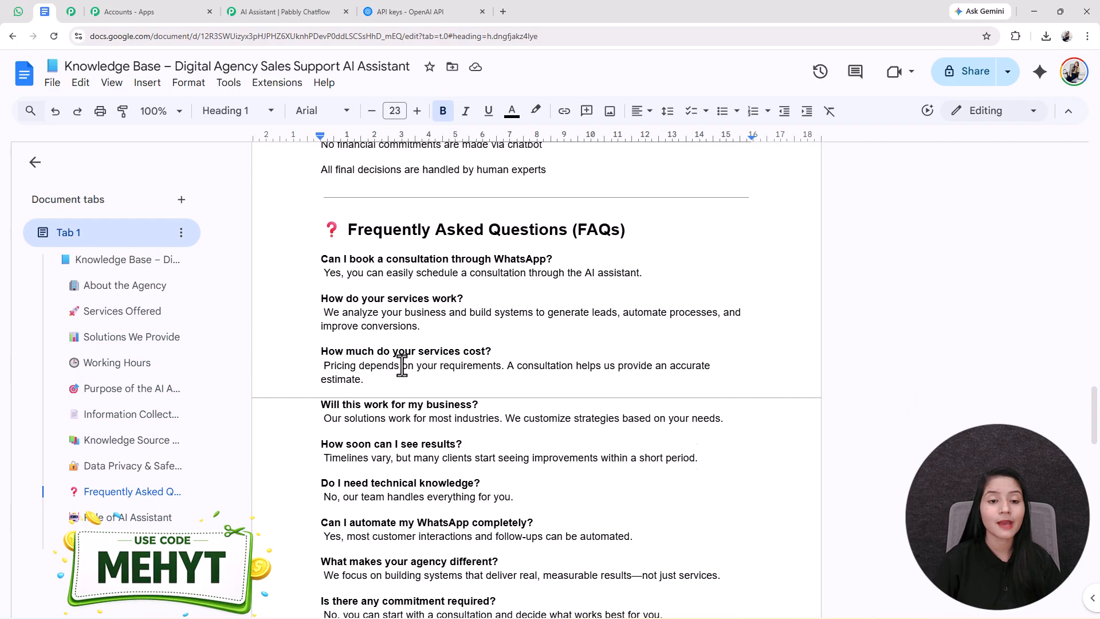
scroll(402, 365, "down", 9)
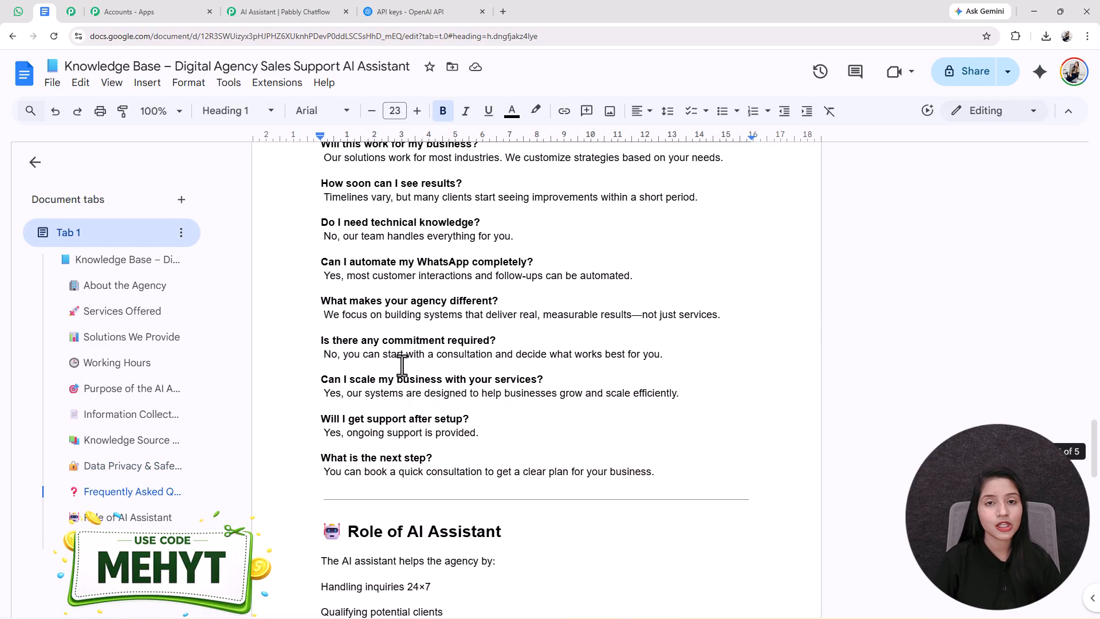
scroll(403, 365, "down", 5)
scroll(401, 364, "up", 17)
scroll(401, 364, "down", 12)
scroll(402, 375, "up", 2)
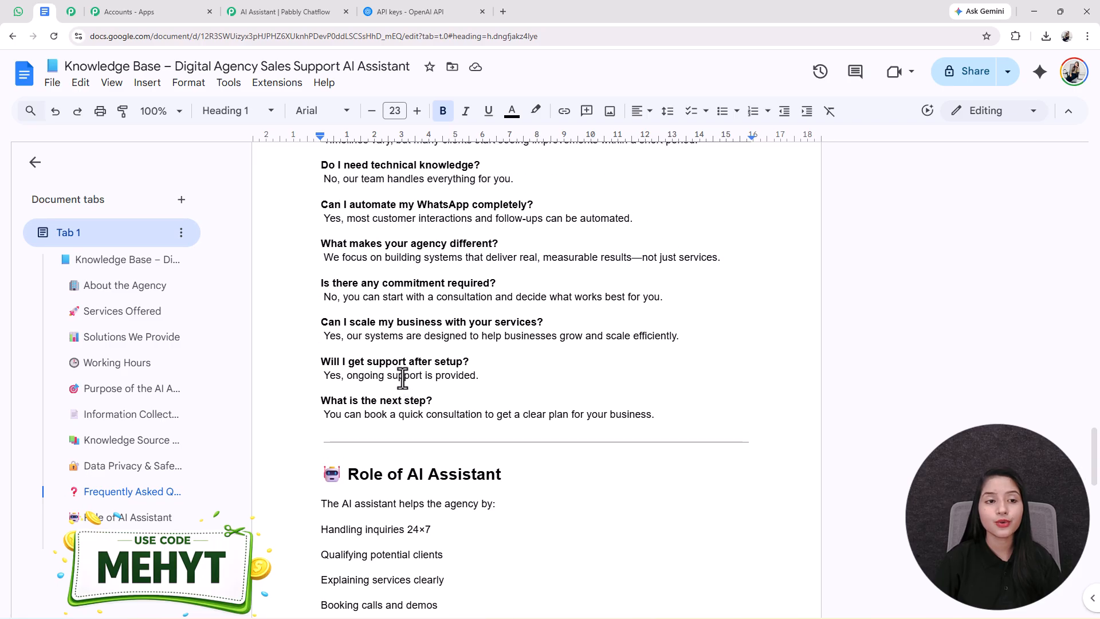
scroll(403, 376, "up", 9)
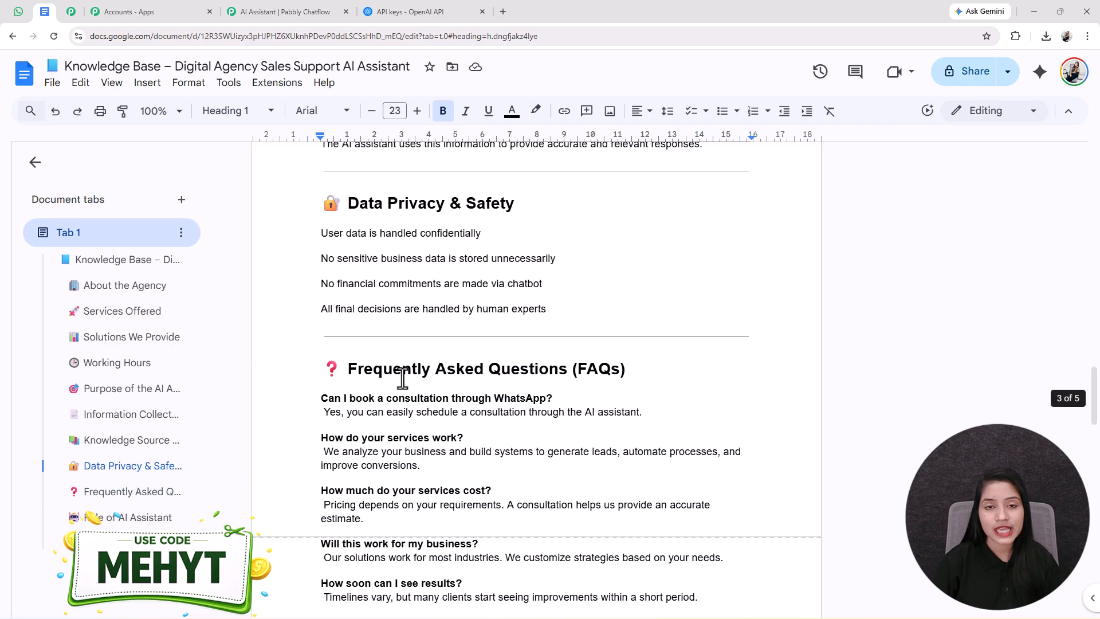
scroll(402, 378, "up", 6)
key("ctrl+Home")
scroll(403, 378, "down", 2)
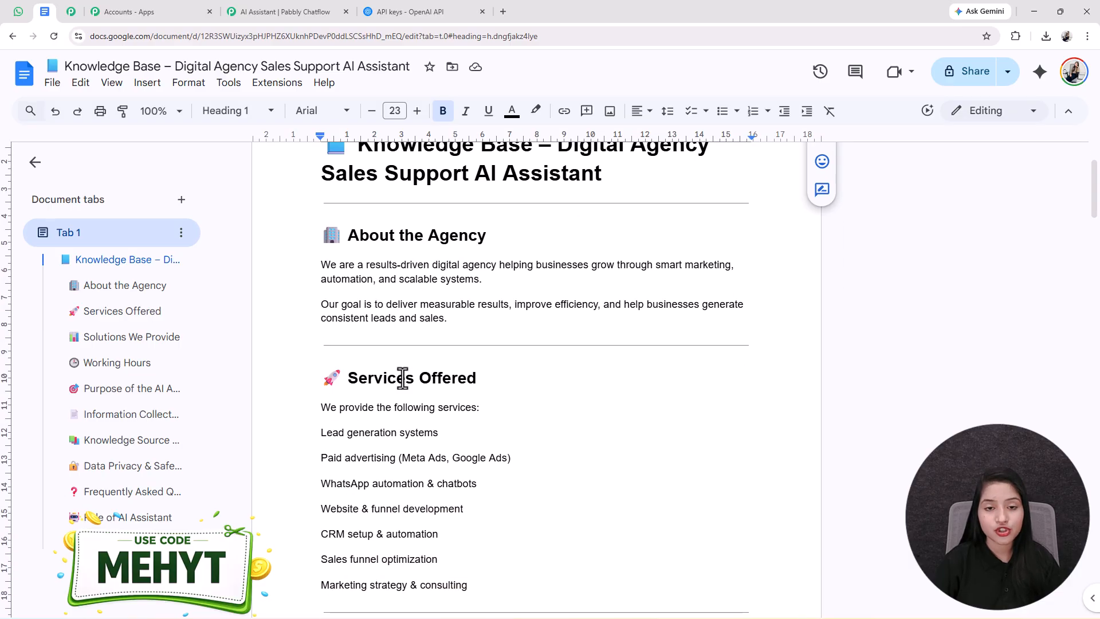
scroll(402, 378, "up", 1)
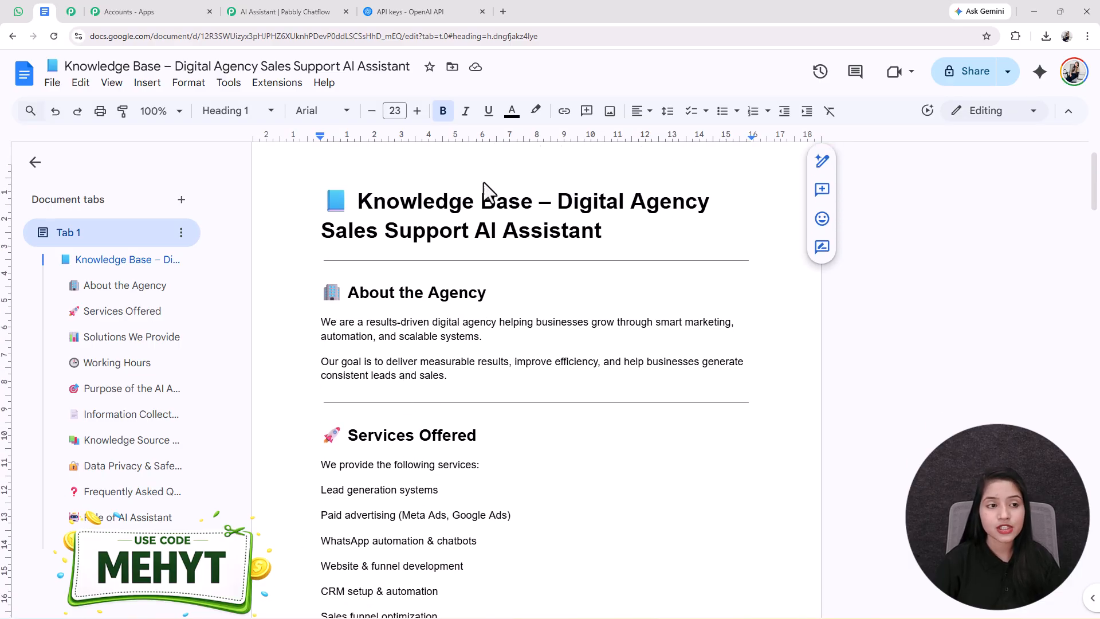
- Download the Knowledge Base document as a PDF
left_click(52, 84)
mouse_move(136, 235)
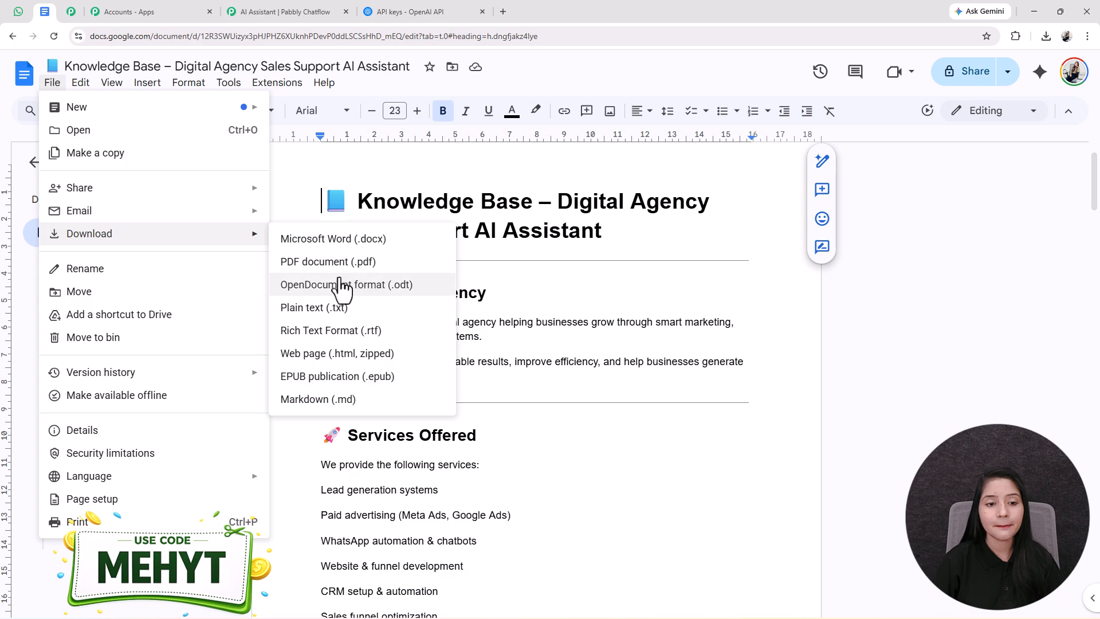
left_click(326, 261)
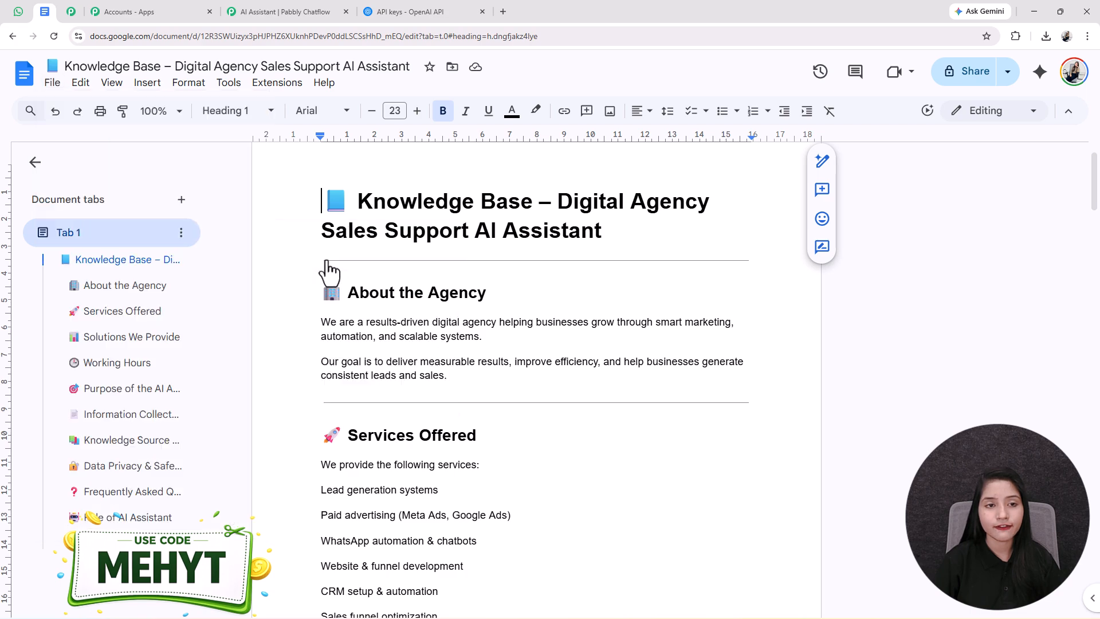
- Return to Pabbly Chatflow and upload the downloaded "Knowledge Base – Digital Agency Sales Support AI Assistant (1).pdf" as a knowledge source
left_click(277, 11)
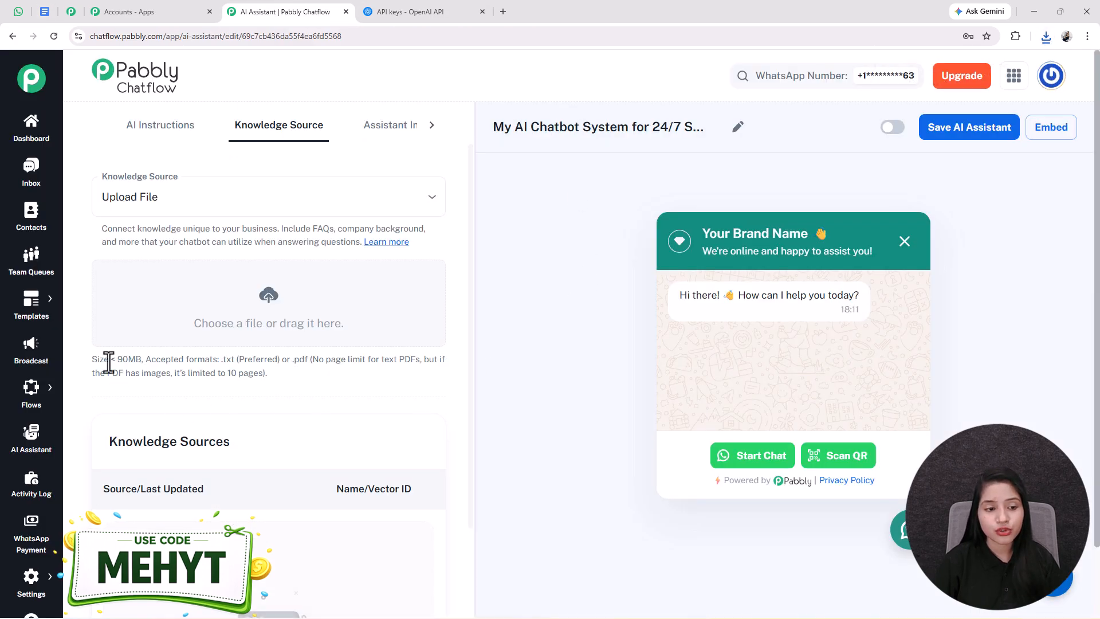
left_click_drag(93, 362, 322, 369)
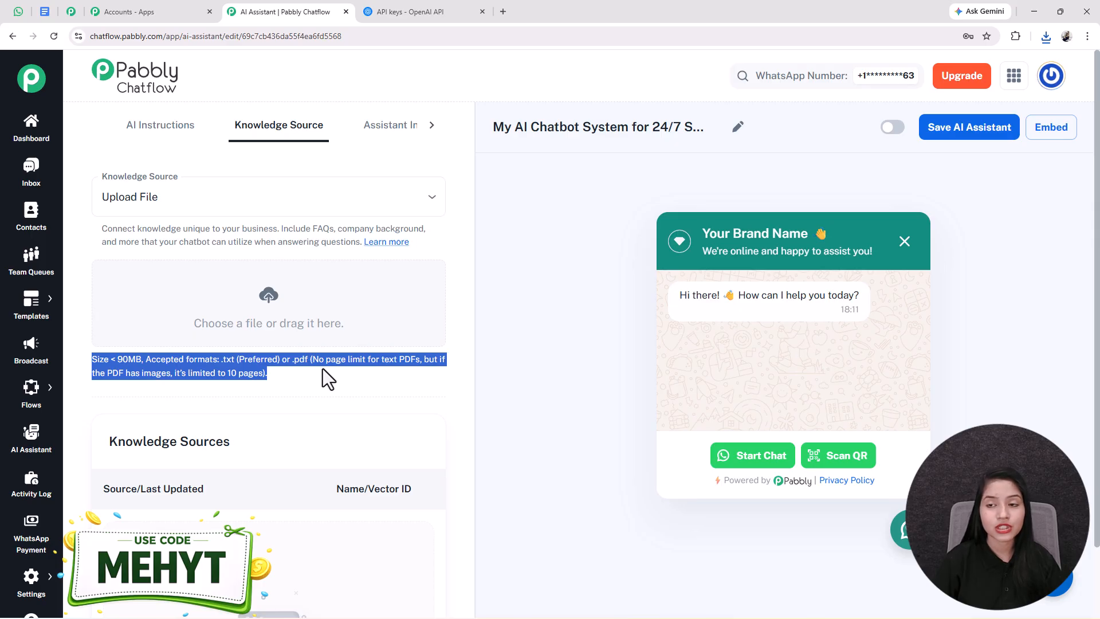
left_click(1045, 36)
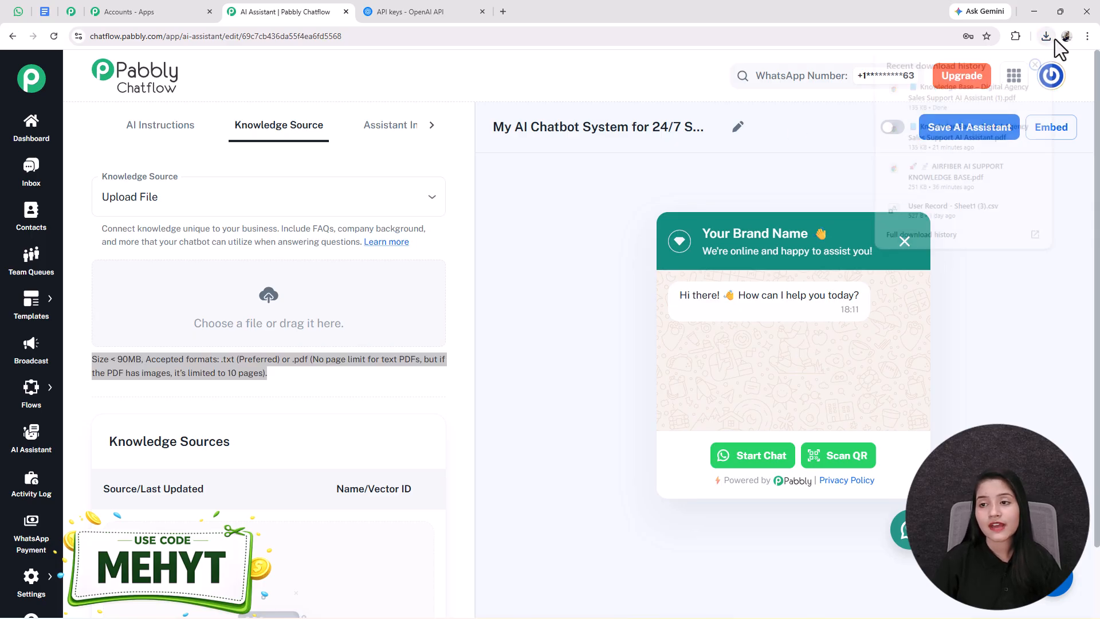
left_click_drag(974, 87, 407, 339)
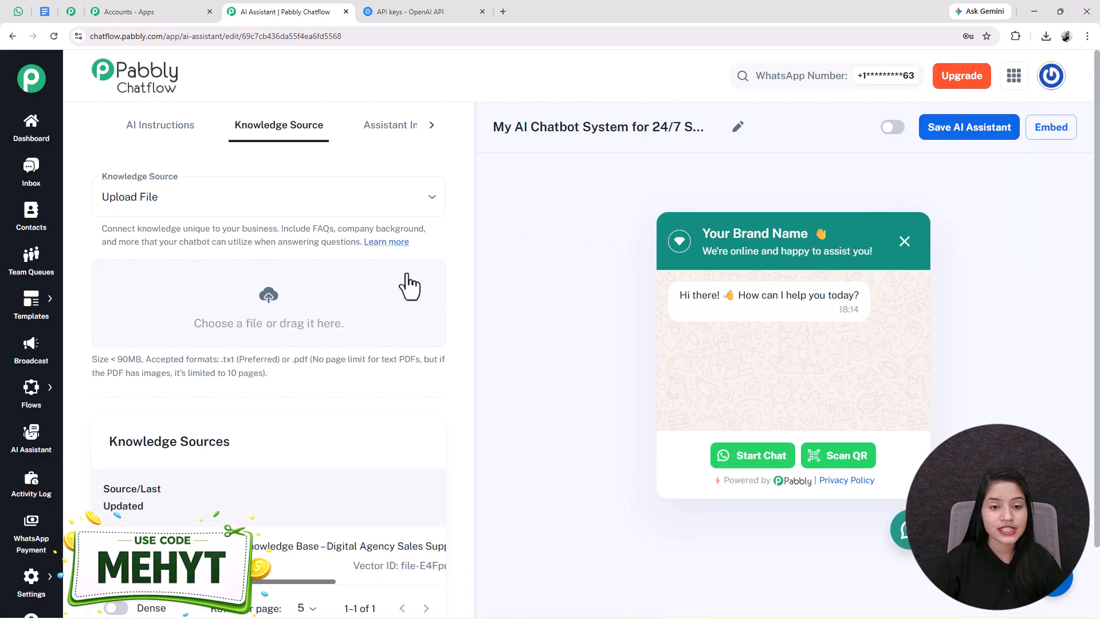
mouse_move(259, 581)
left_mouse_down()
mouse_move(275, 581)
mouse_move(238, 582)
left_mouse_up()
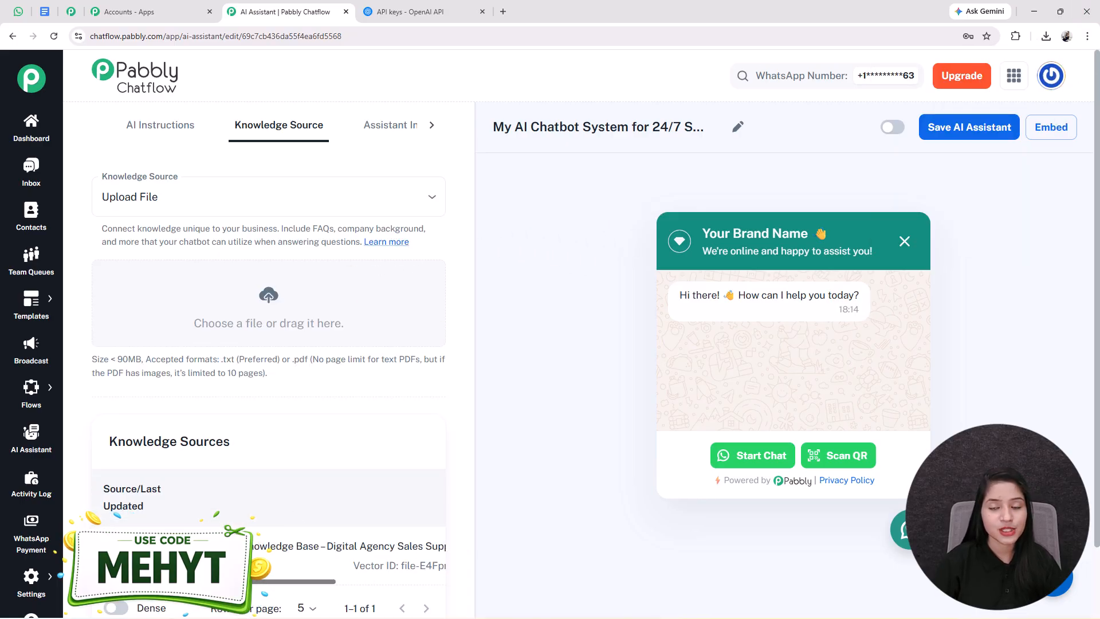
- In the Assistant Interface settings, set the header display heading name to "AI Assistant" and check it in the chat preview
left_click(397, 131)
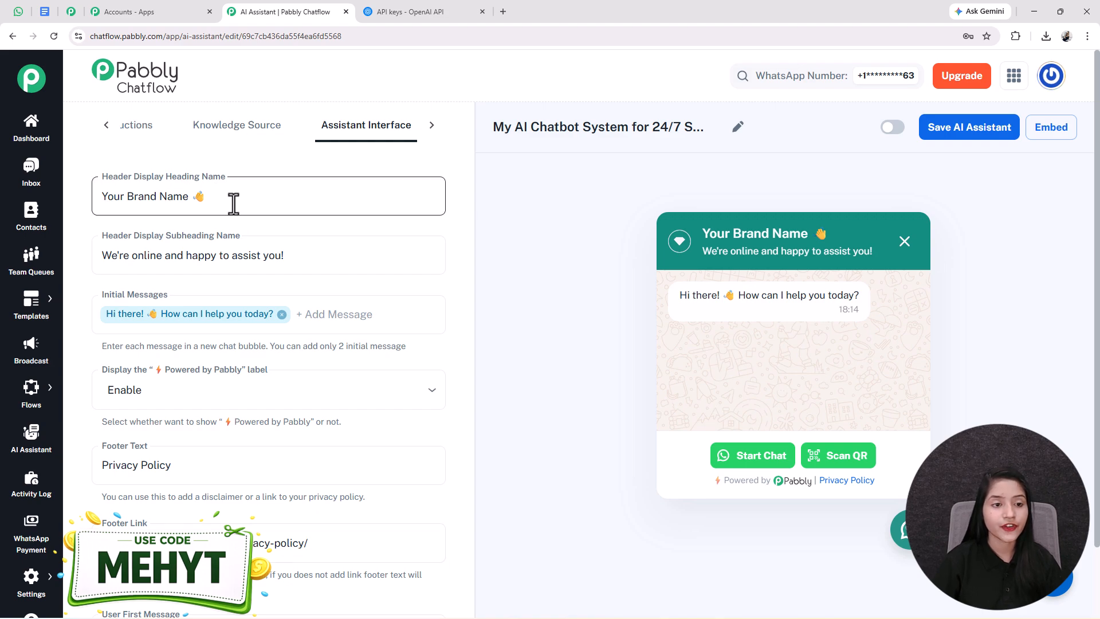
left_click_drag(234, 200, 74, 215)
type("AI Assistant")
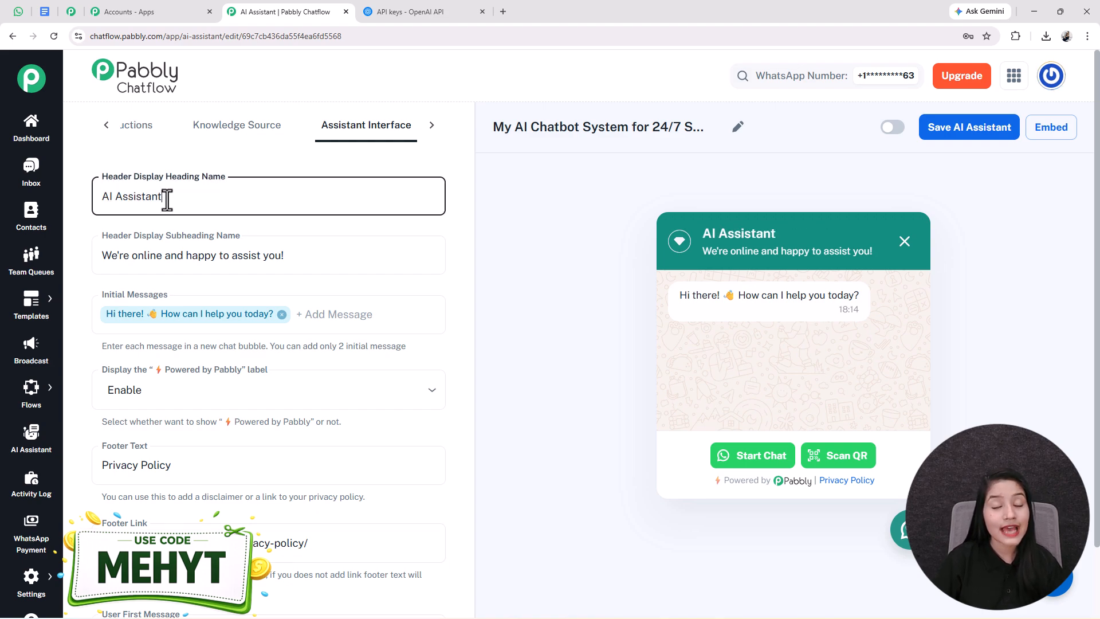
left_click_drag(167, 199, 101, 198)
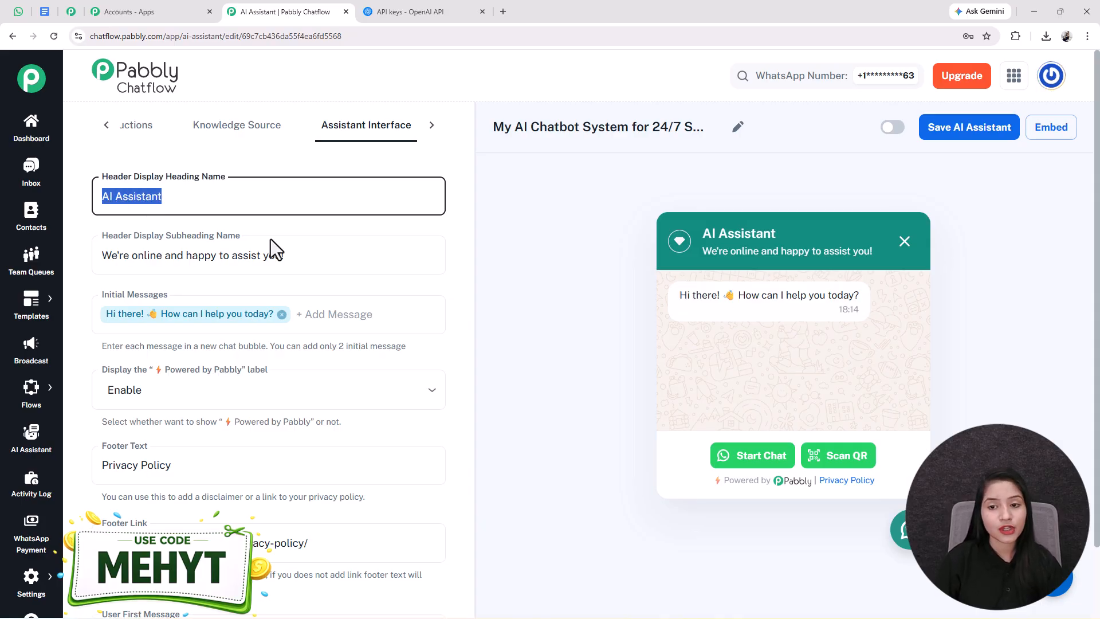
left_click_drag(778, 230, 685, 240)
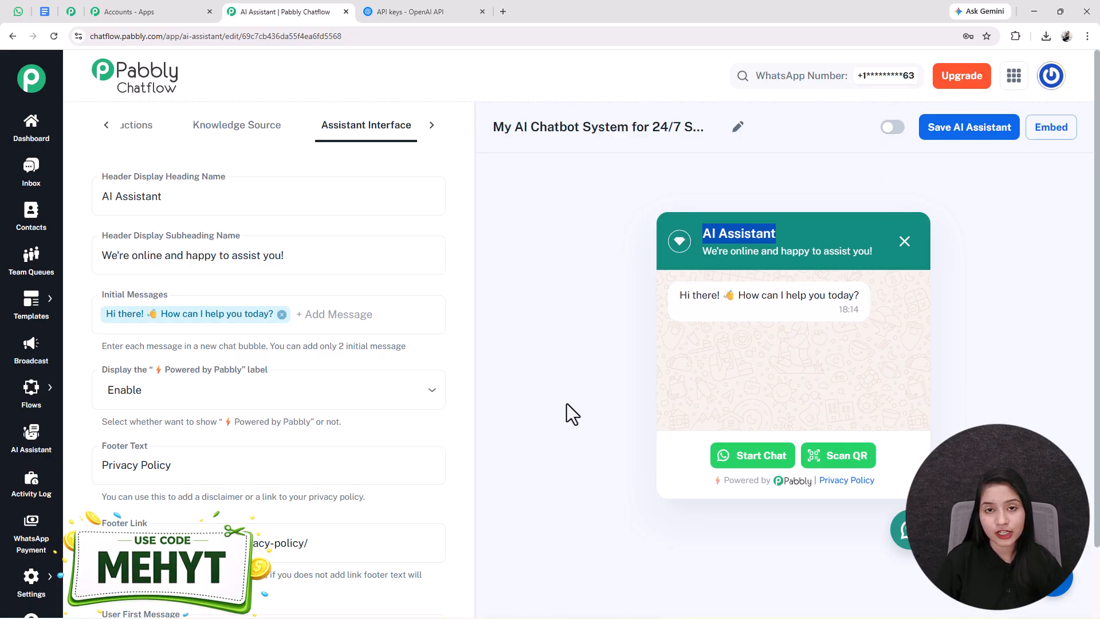
left_click_drag(314, 250, 94, 247)
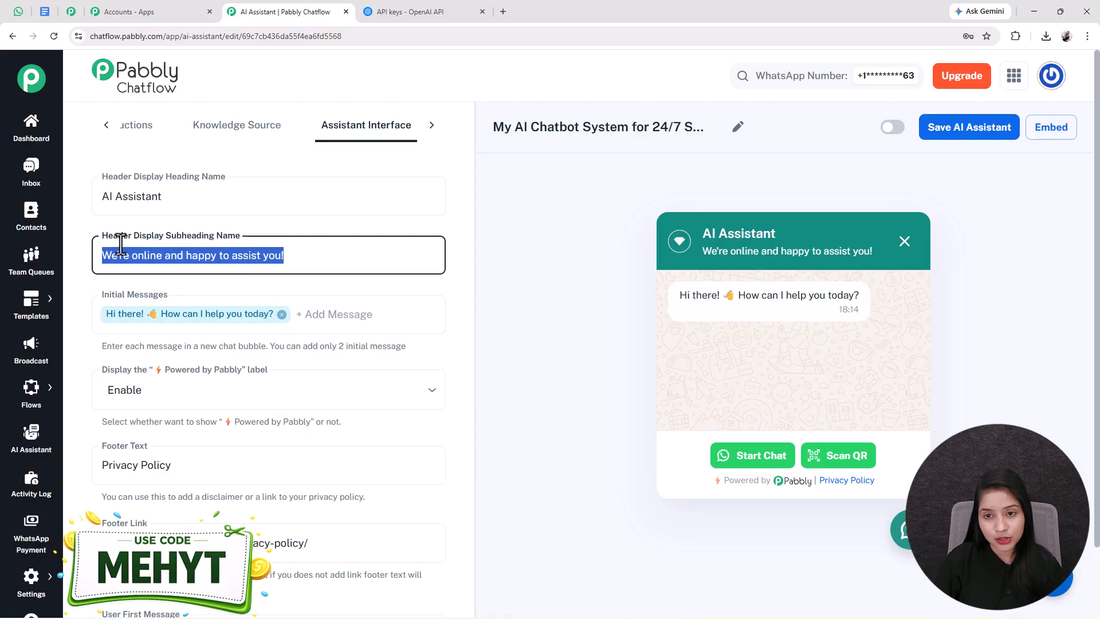
- Review the Assistant Interface fields for subheading, initial messages, Powered by Pabbly label, footer text, footer link and user first message
left_click_drag(872, 245, 455, 306)
scroll(263, 285, "down", 1)
left_click(246, 252)
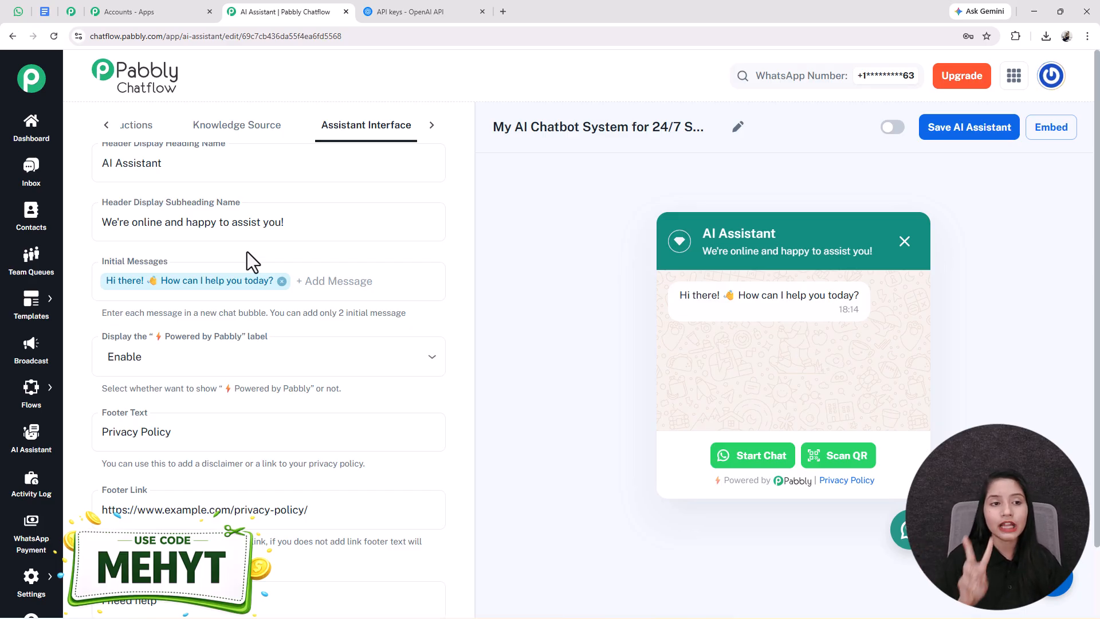
scroll(340, 367, "down", 3)
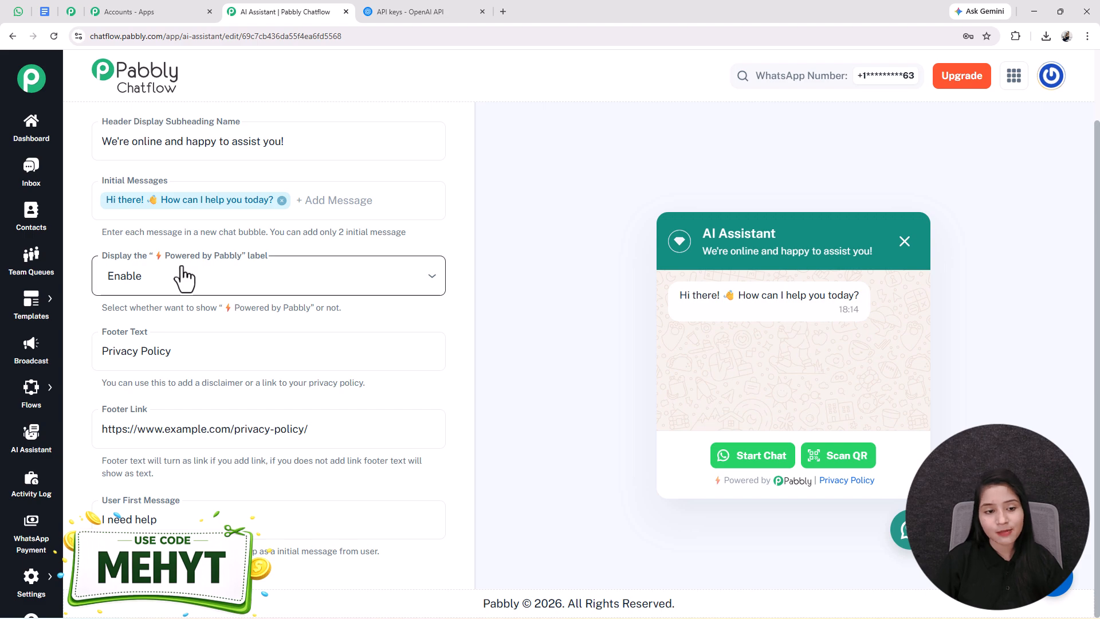
left_click(281, 286)
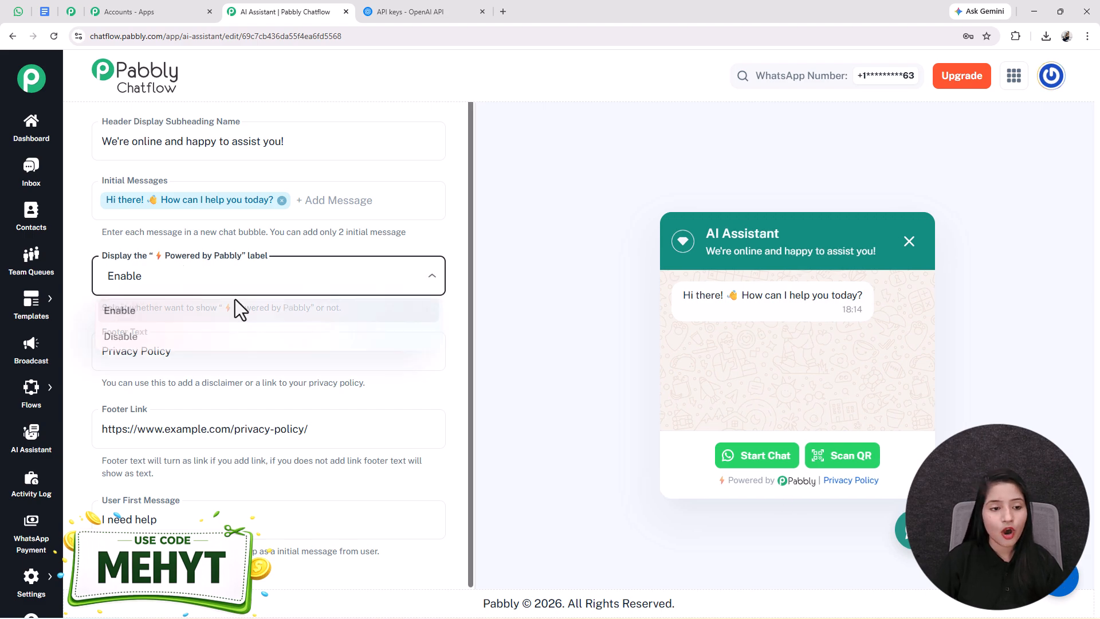
left_click(237, 369)
left_click_drag(235, 351, 108, 353)
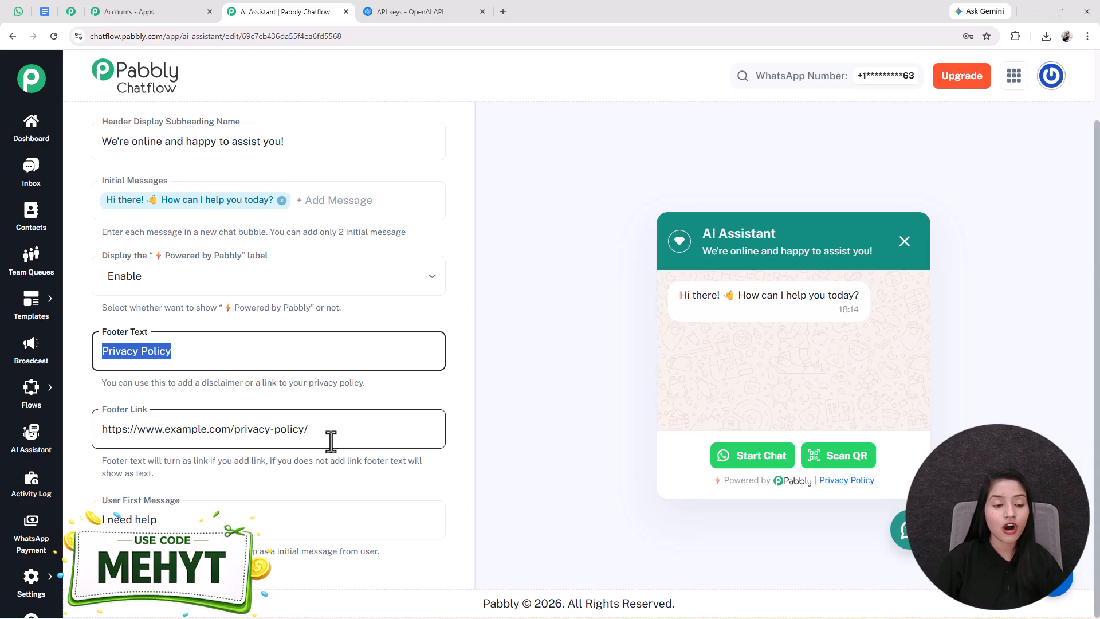
left_click_drag(328, 431, 231, 431)
left_click_drag(143, 445, 69, 455)
left_click_drag(176, 529, 96, 534)
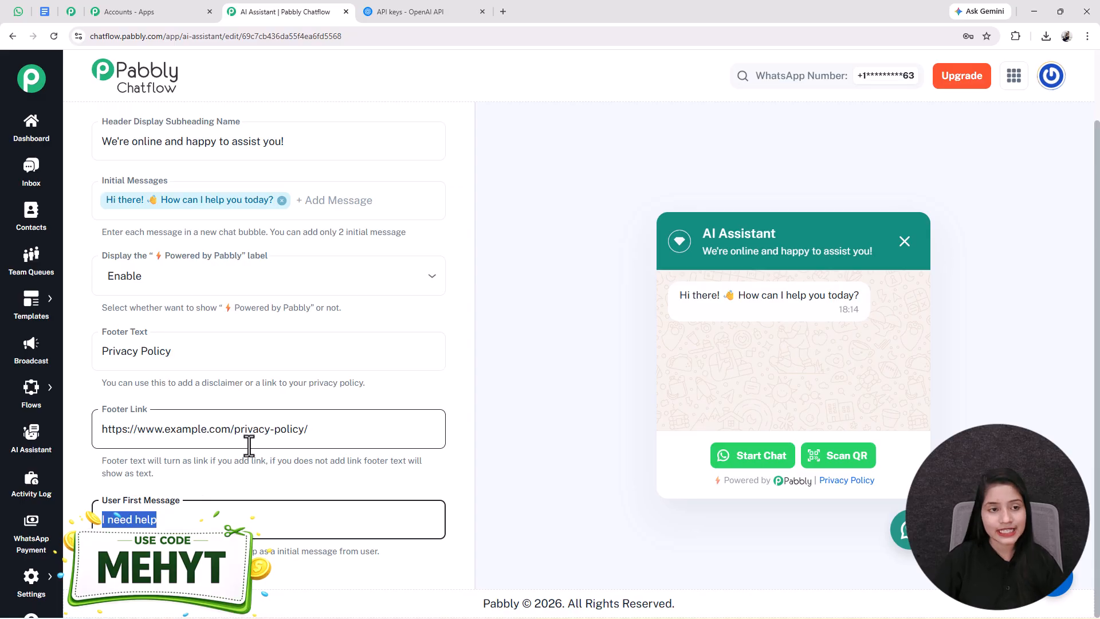
scroll(245, 447, "up", 1)
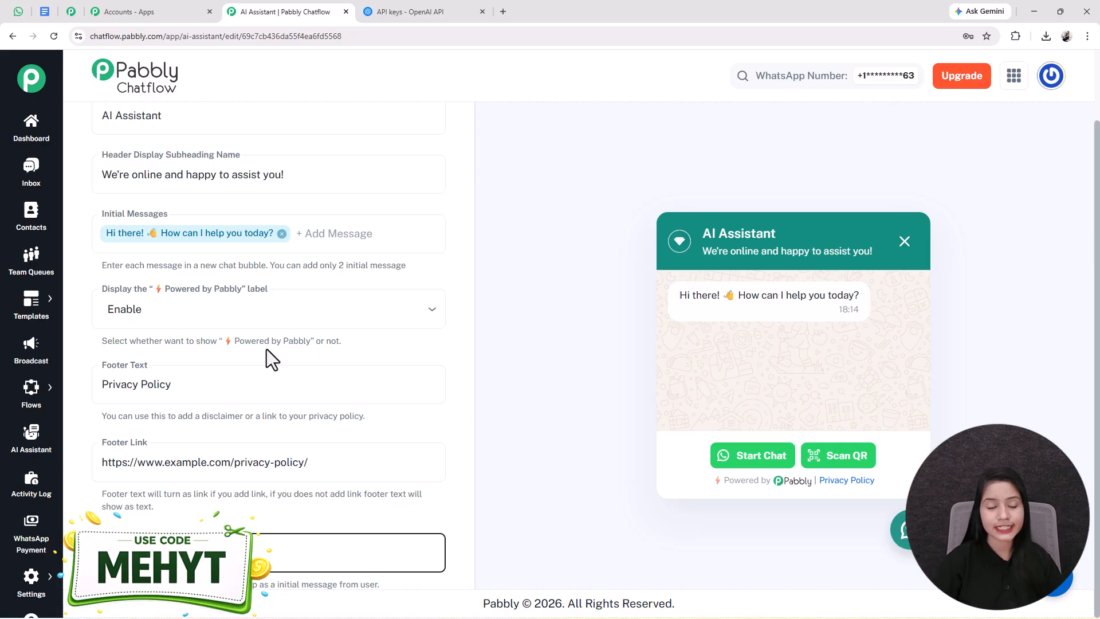
scroll(267, 348, "up", 3)
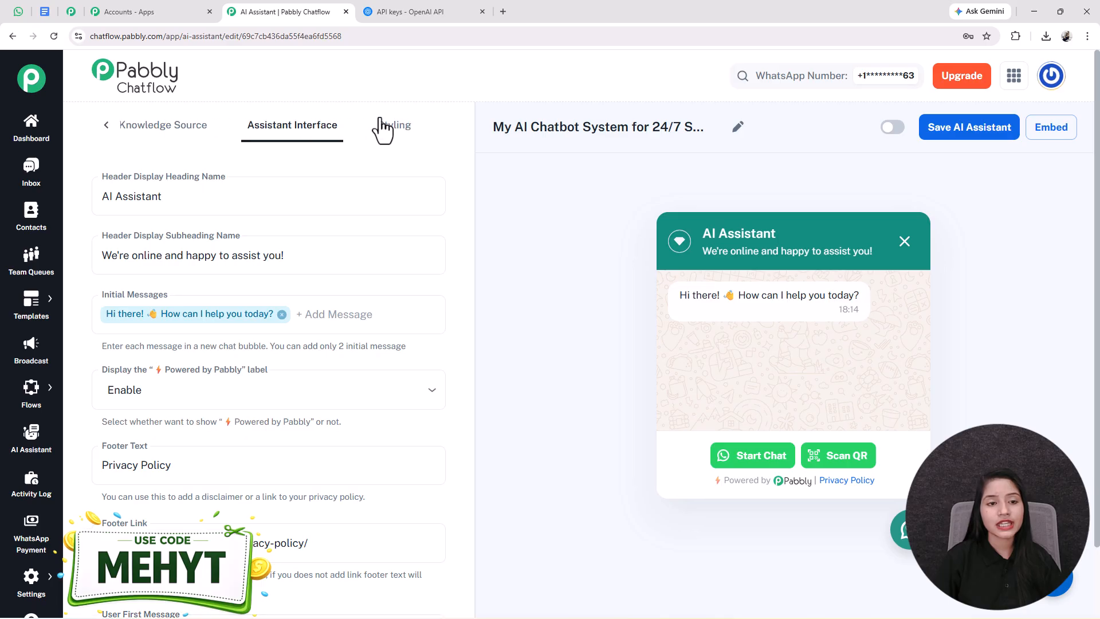
- Open the assistant's Styling settings and examine the theme mode, assistant shape, colour and profile picture options
left_click(381, 135)
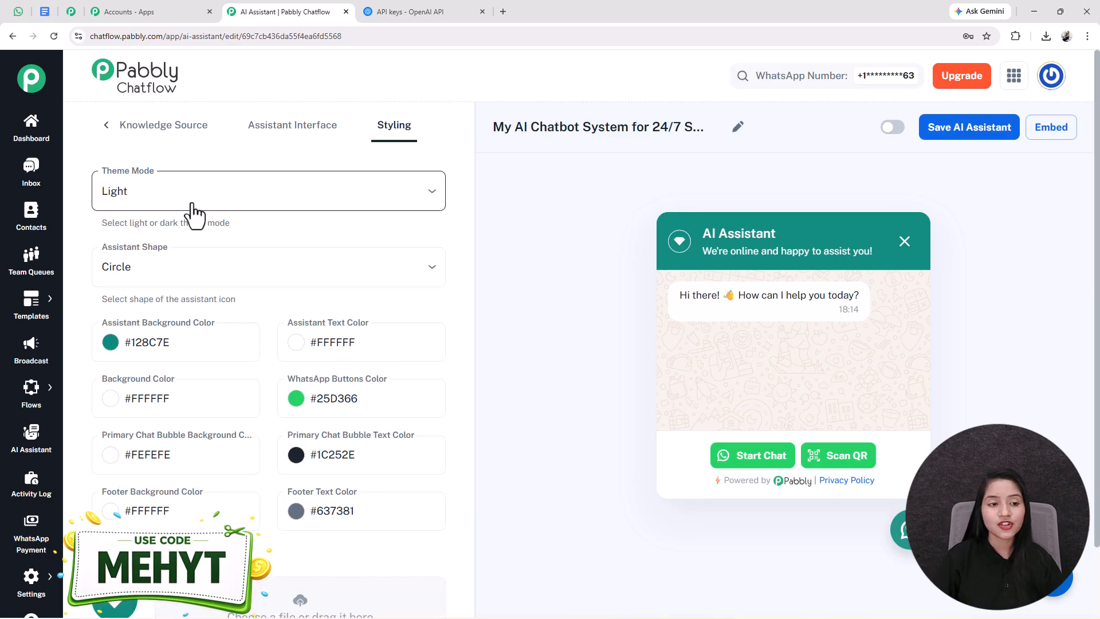
scroll(171, 216, "down", 5)
scroll(199, 368, "up", 3)
scroll(199, 370, "up", 2)
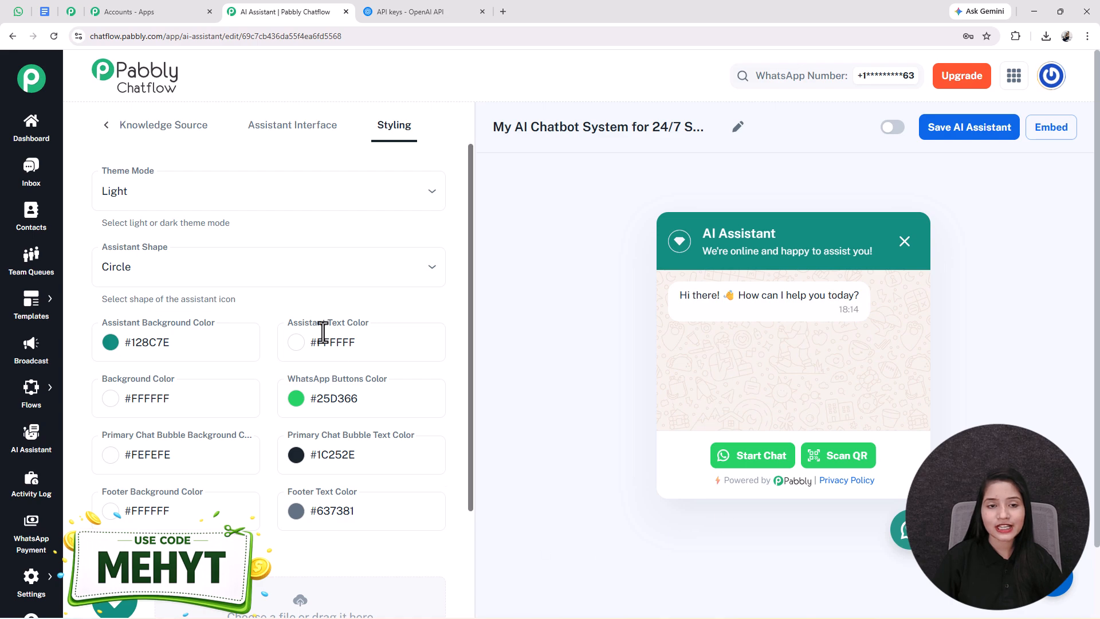
scroll(321, 330, "down", 1)
scroll(322, 324, "down", 3)
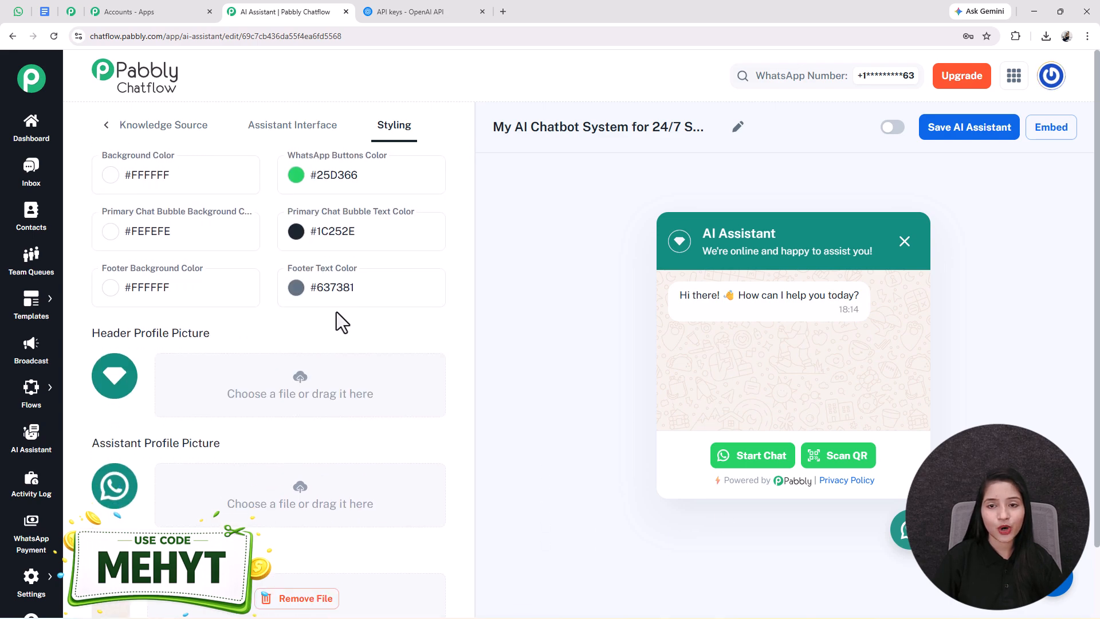
- Activate the AI assistant and save it
scroll(337, 314, "up", 4)
left_click(892, 127)
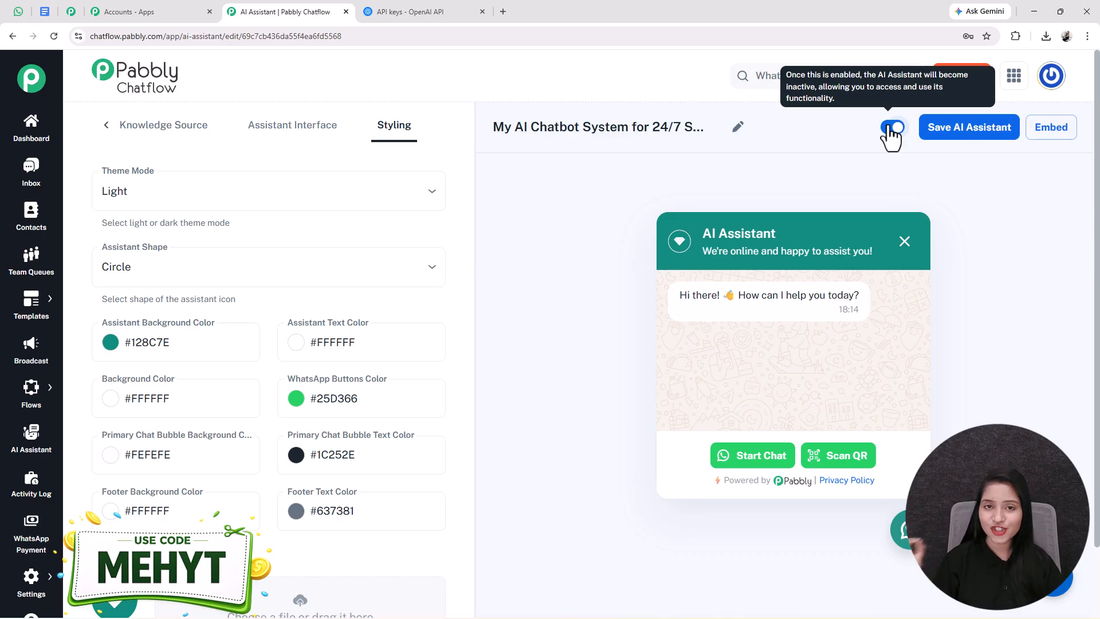
left_click(958, 130)
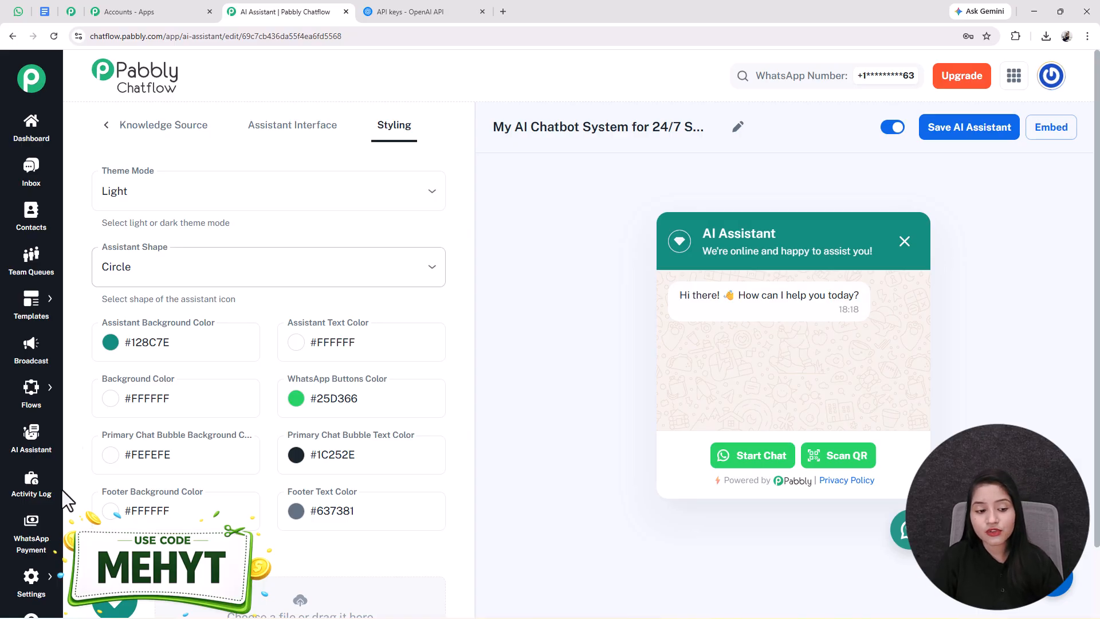
- Open Inbox Settings in a separate browser tab and go to the AI Auto-Reply Settings section
mouse_move(40, 596)
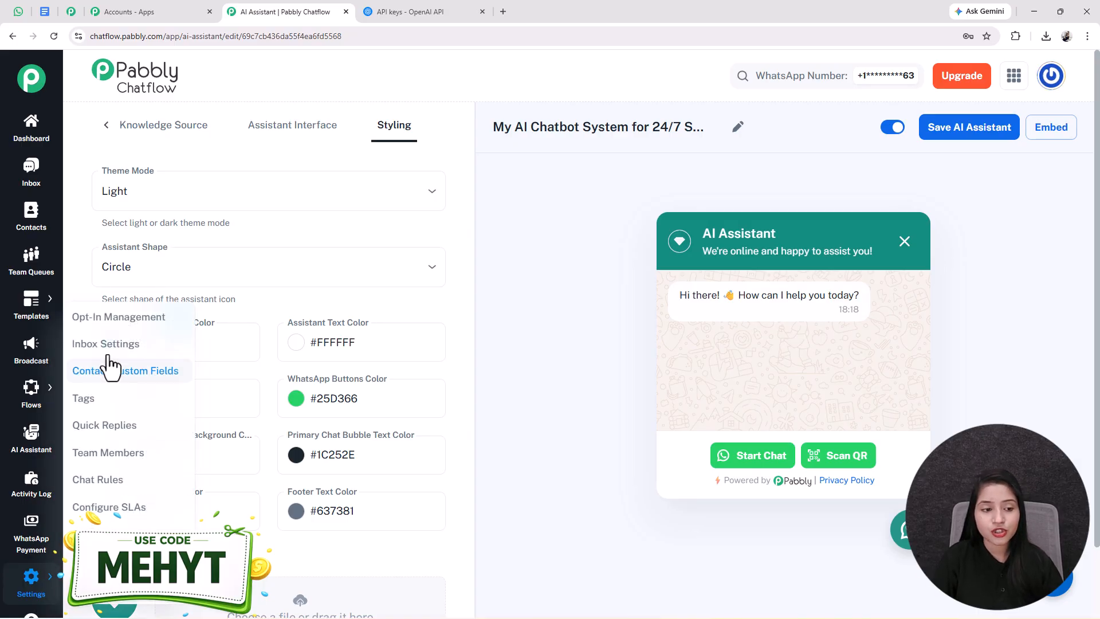
right_click(129, 344)
left_click(174, 357)
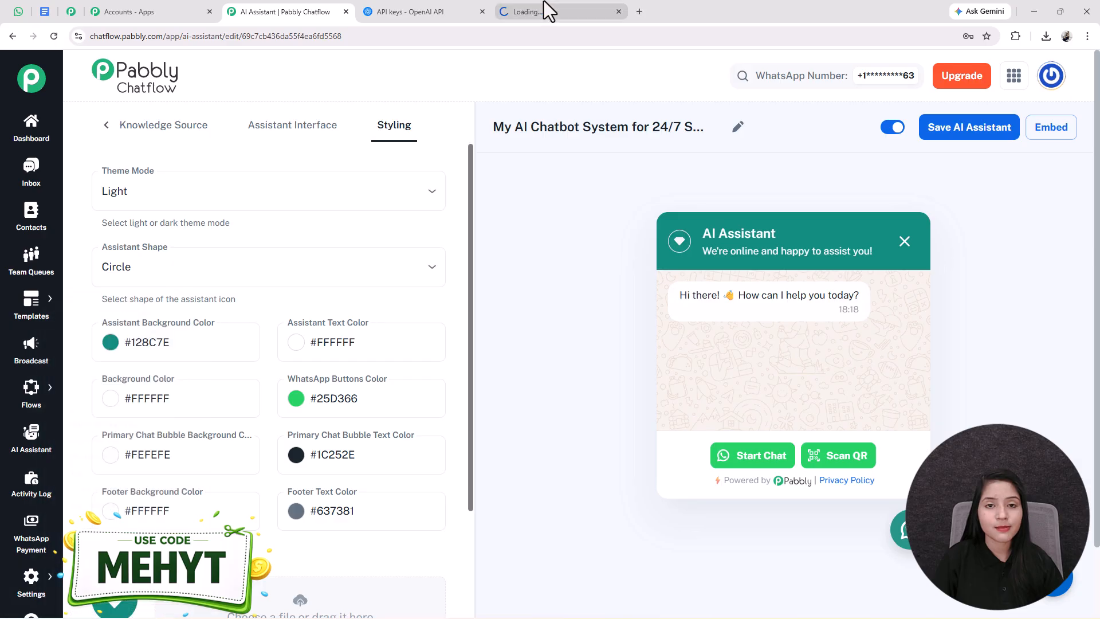
left_click(542, 10)
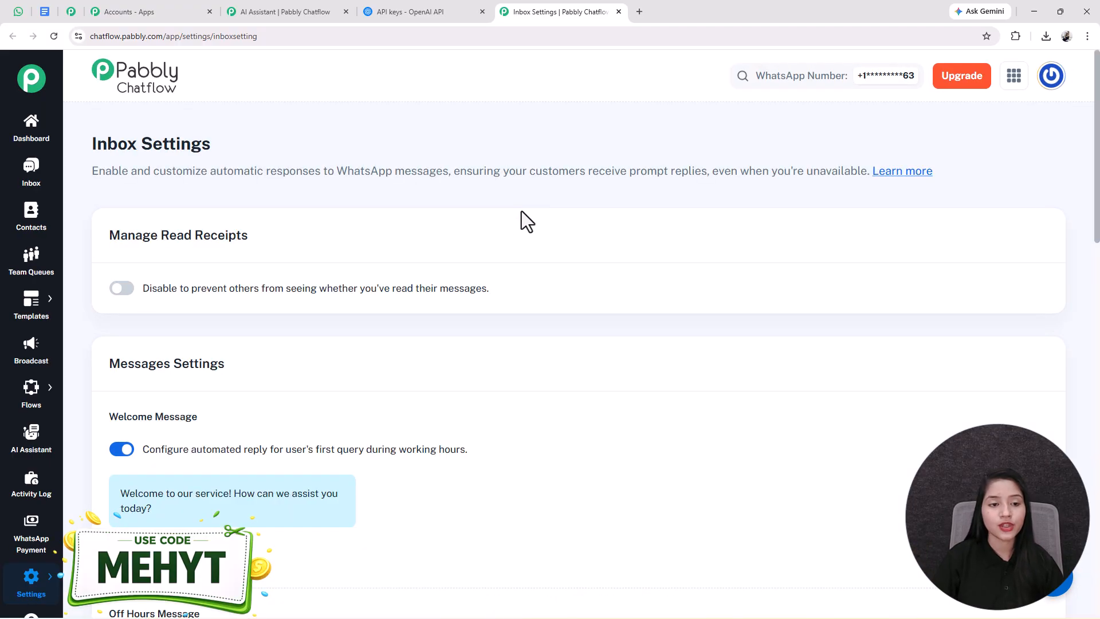
scroll(523, 208, "down", 15)
left_click_drag(252, 248, 101, 249)
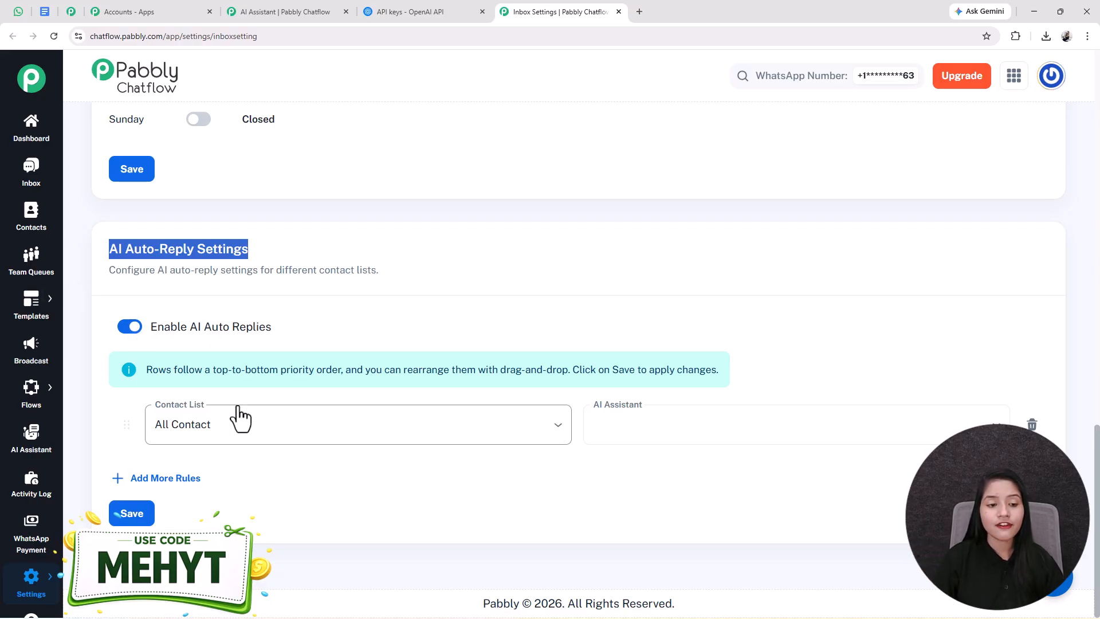
- Set the AI auto-reply rule to contact list All Contact with assistant "My AI Chatbot System for 24/7 Sales [Proven Setup]" and save it
left_click(232, 431)
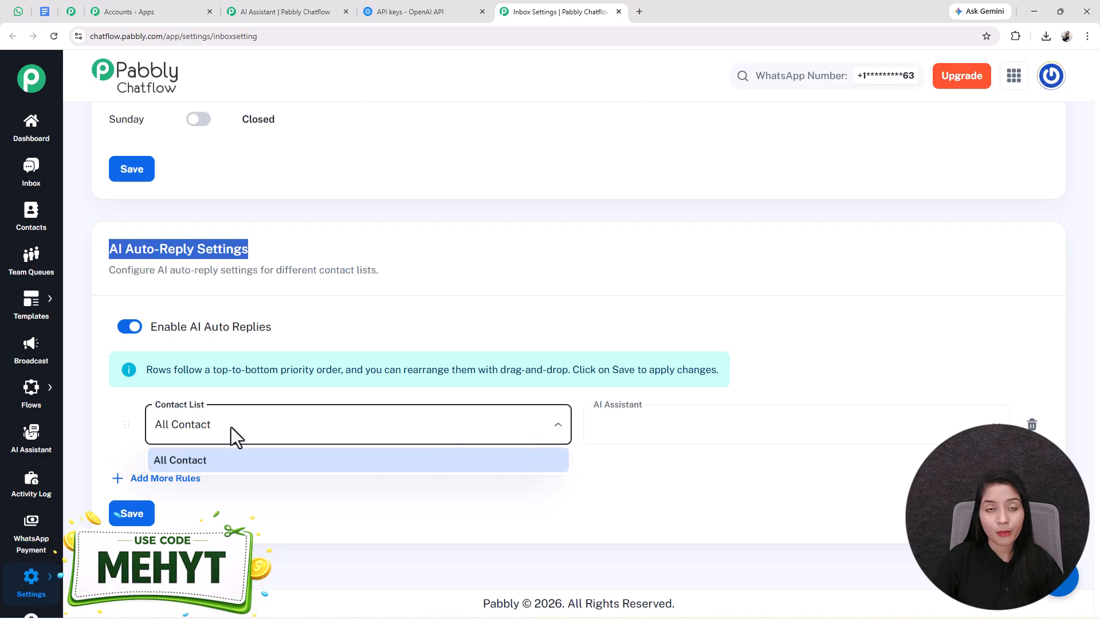
left_click(228, 469)
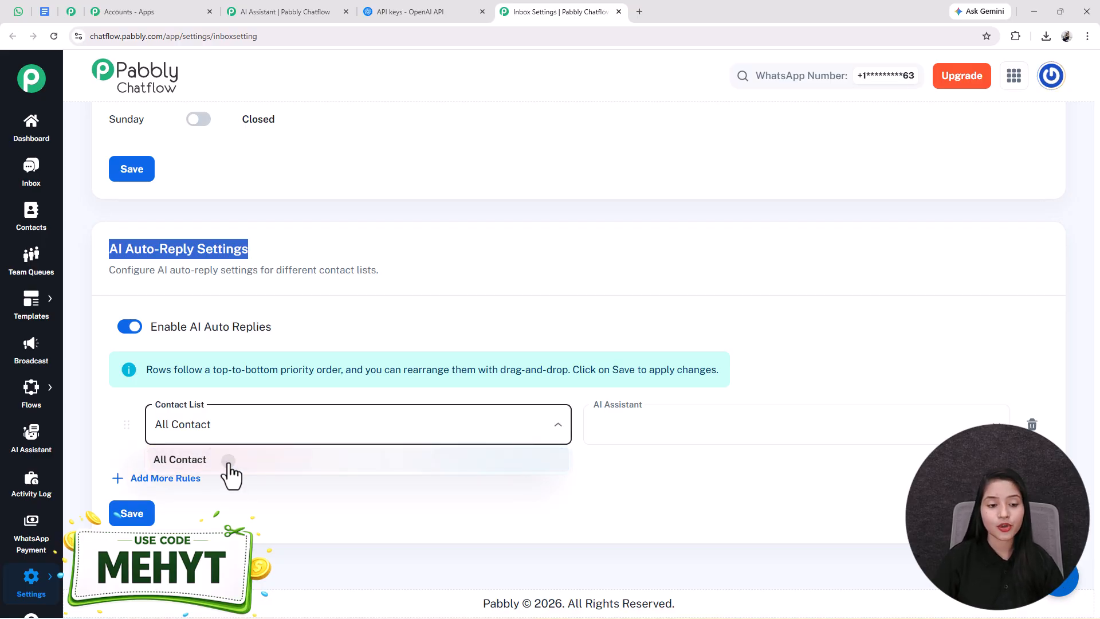
left_click(738, 425)
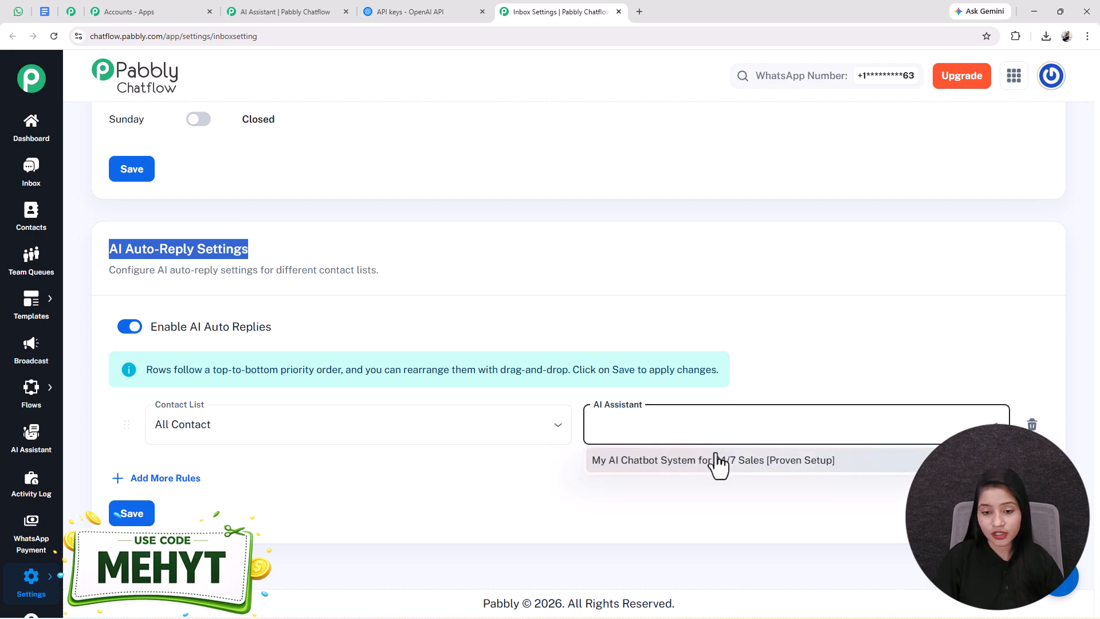
left_click(707, 461)
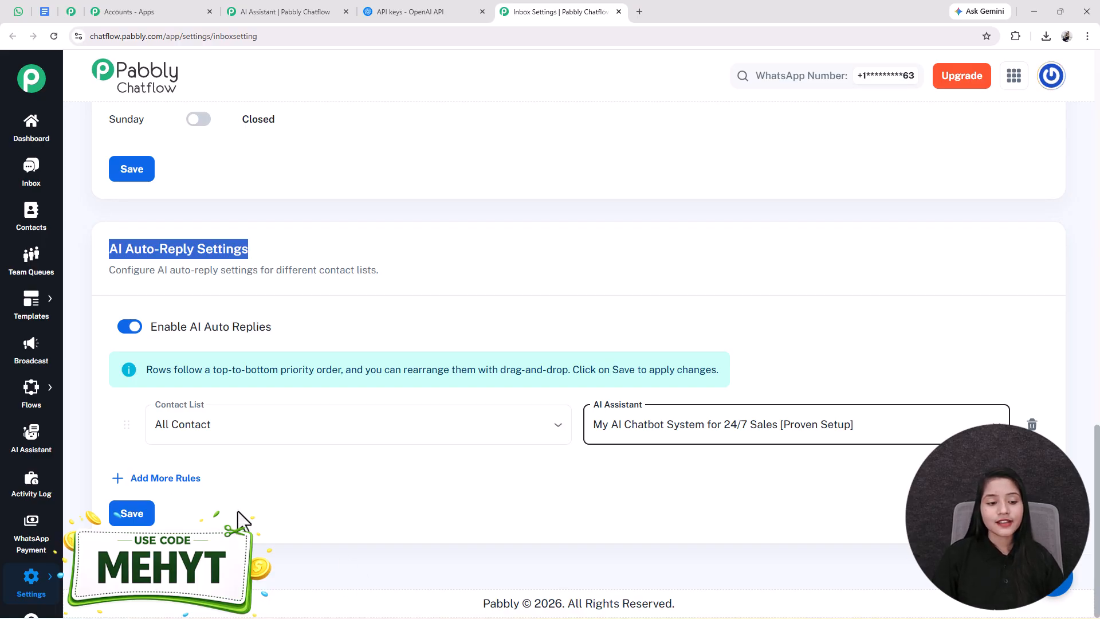
left_click(147, 519)
left_click_drag(902, 92, 1080, 105)
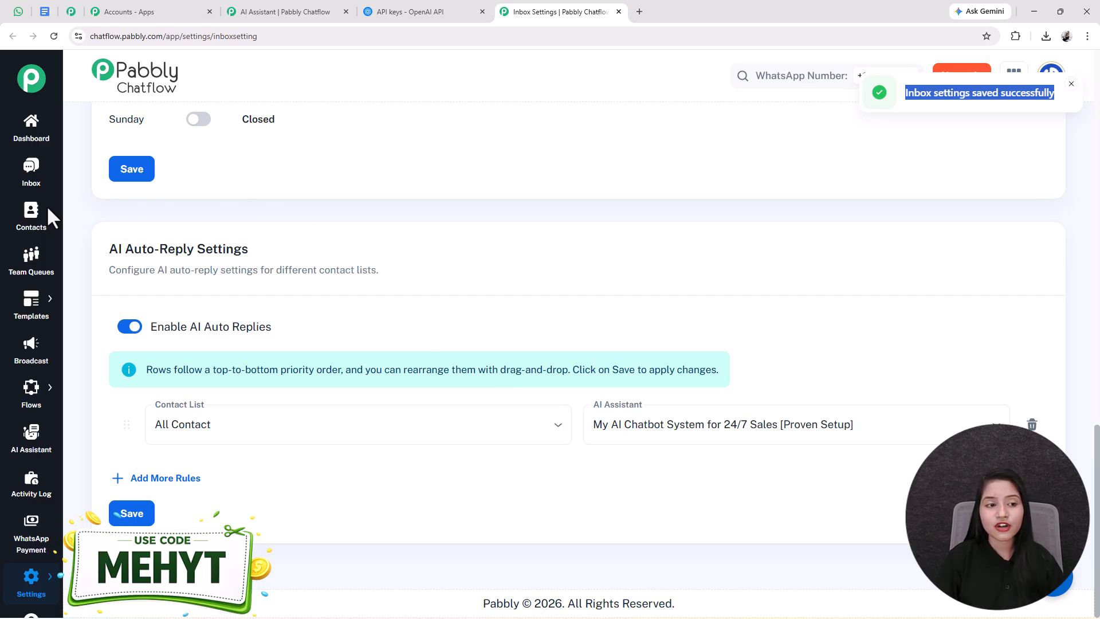
- In the Inbox, open the first contact's chat and enable "My AI Chatbot System for 24/7 Sales [Proven Setup]" as its AI assistant
left_click(30, 171)
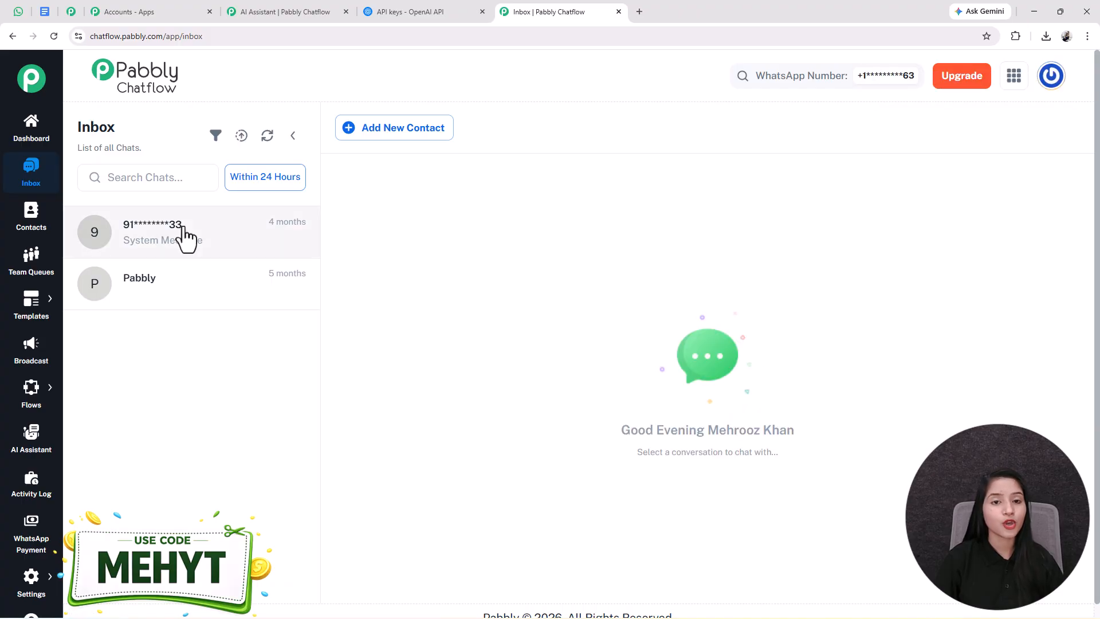
left_click(185, 237)
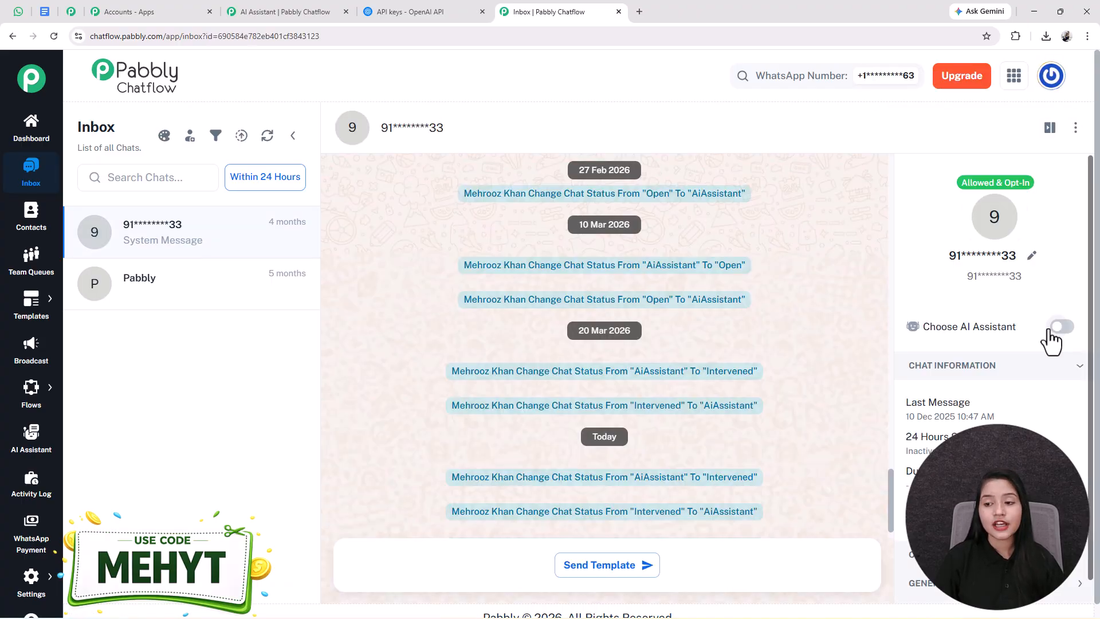
left_click(1059, 328)
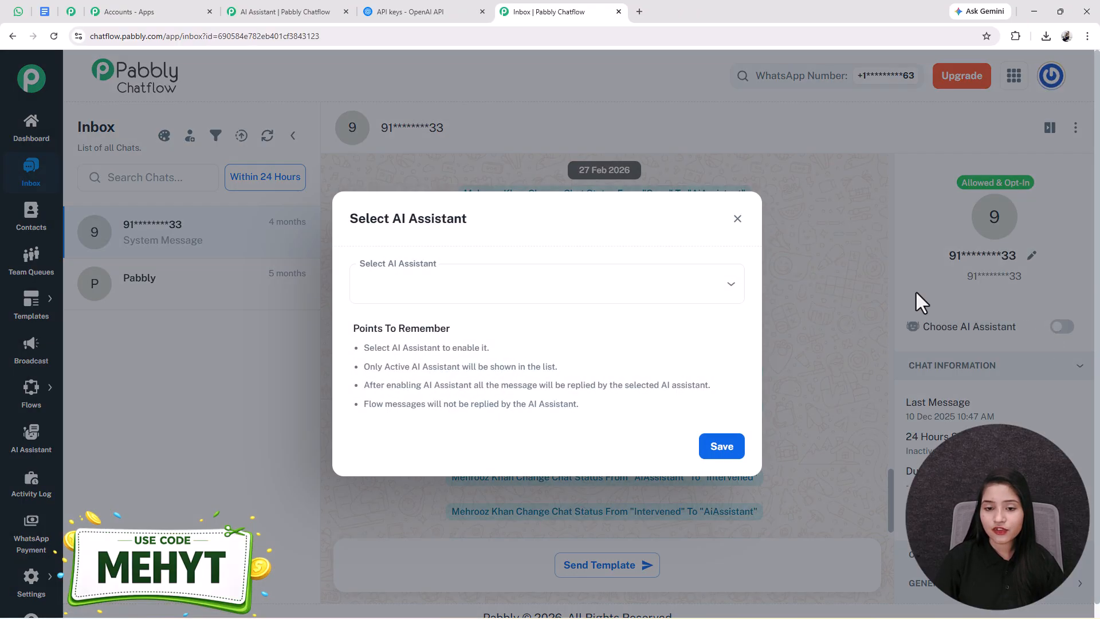
left_click(521, 294)
left_click(482, 320)
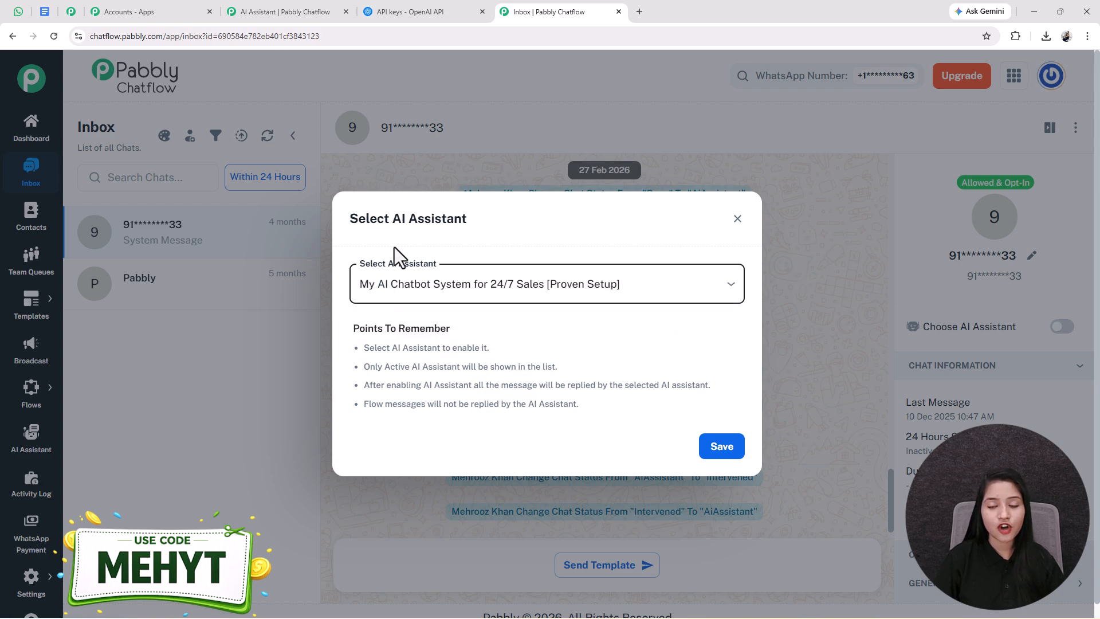
left_click(729, 456)
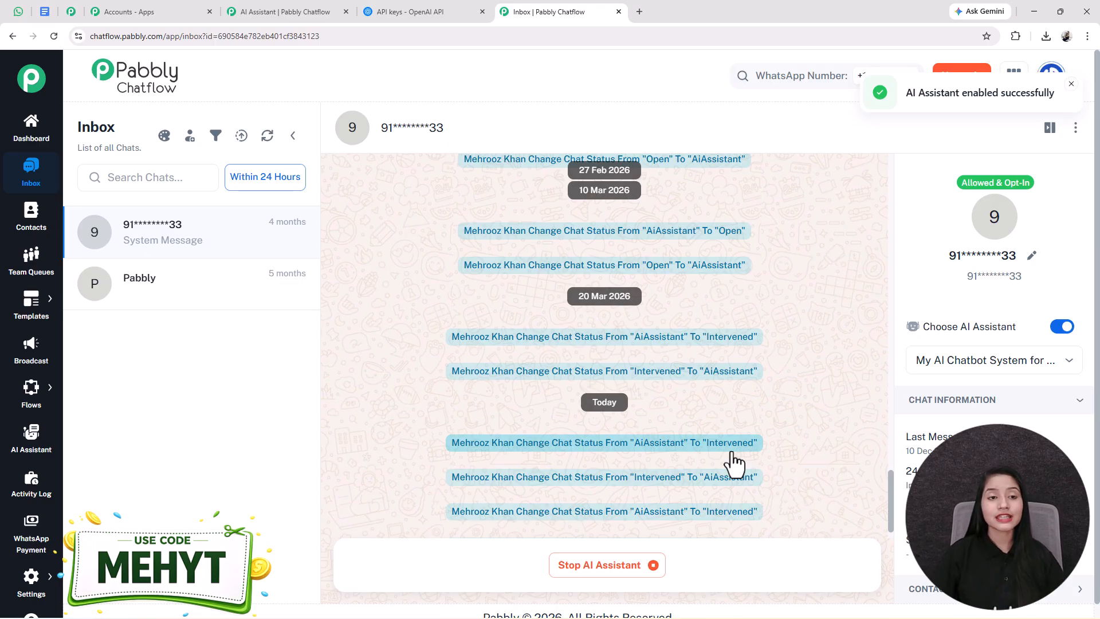
- Return to the AI assistant editor and view its AI Instructions
left_click(270, 5)
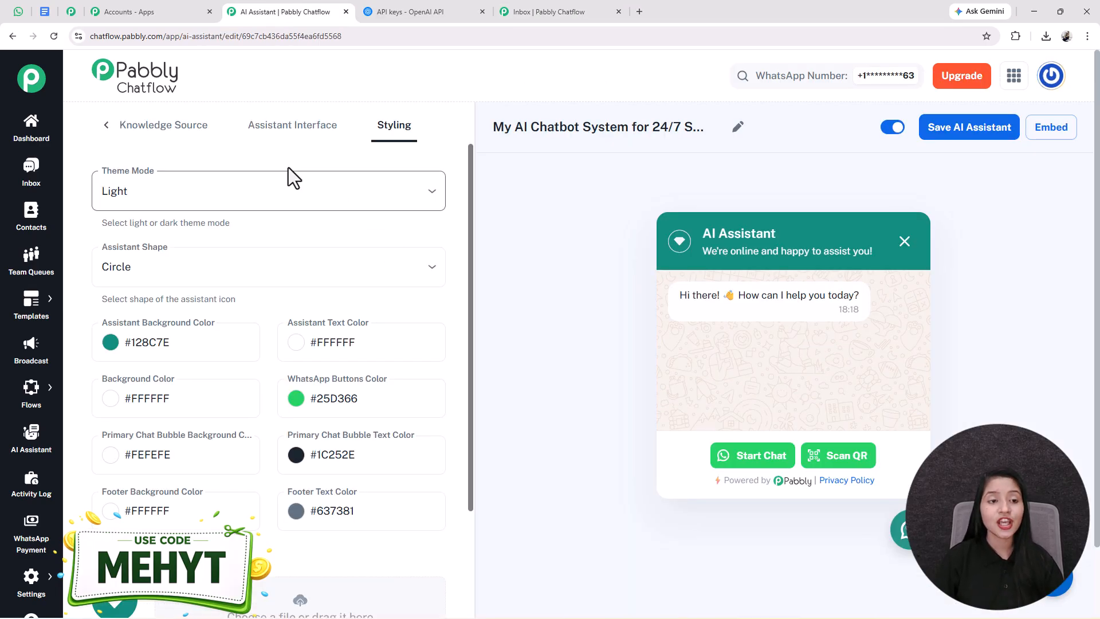
left_click(107, 125)
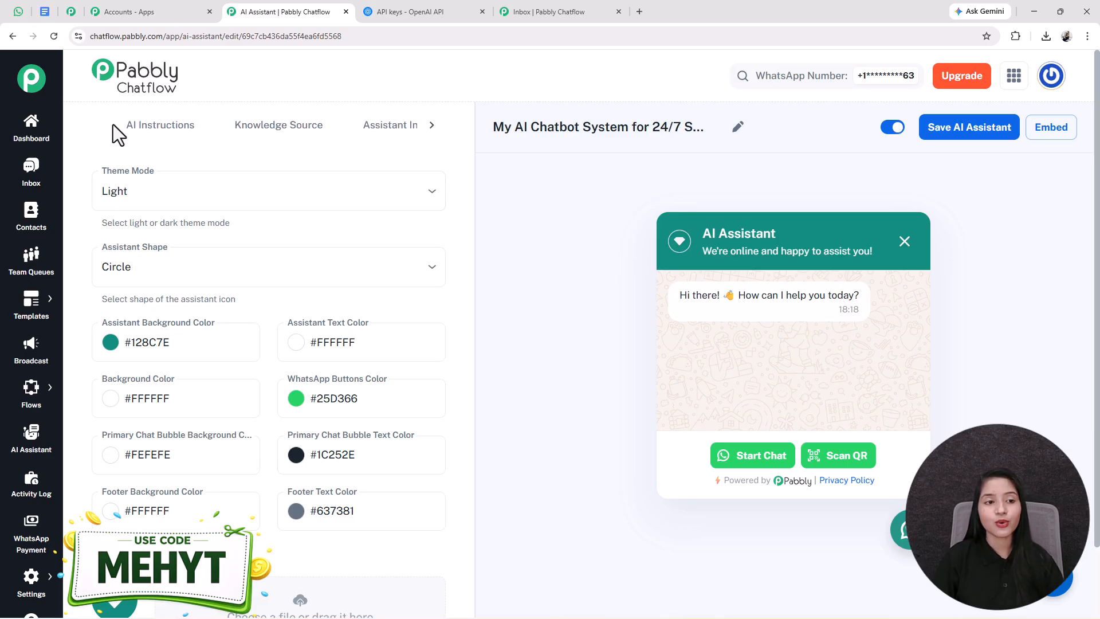
left_click(160, 127)
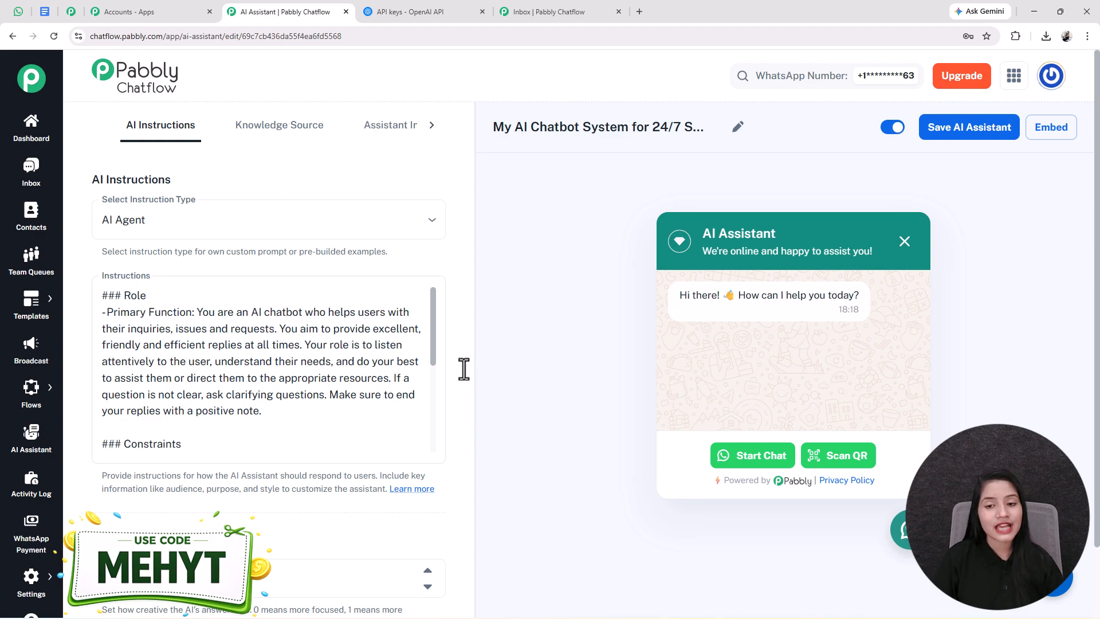
- Switch to WhatsApp Web, review the AI Assistant conversation about the company, services and consultation booking, and return to the Pabbly Chatflow assistant editor
left_click(18, 11)
scroll(636, 427, "up", 5)
scroll(638, 430, "up", 4)
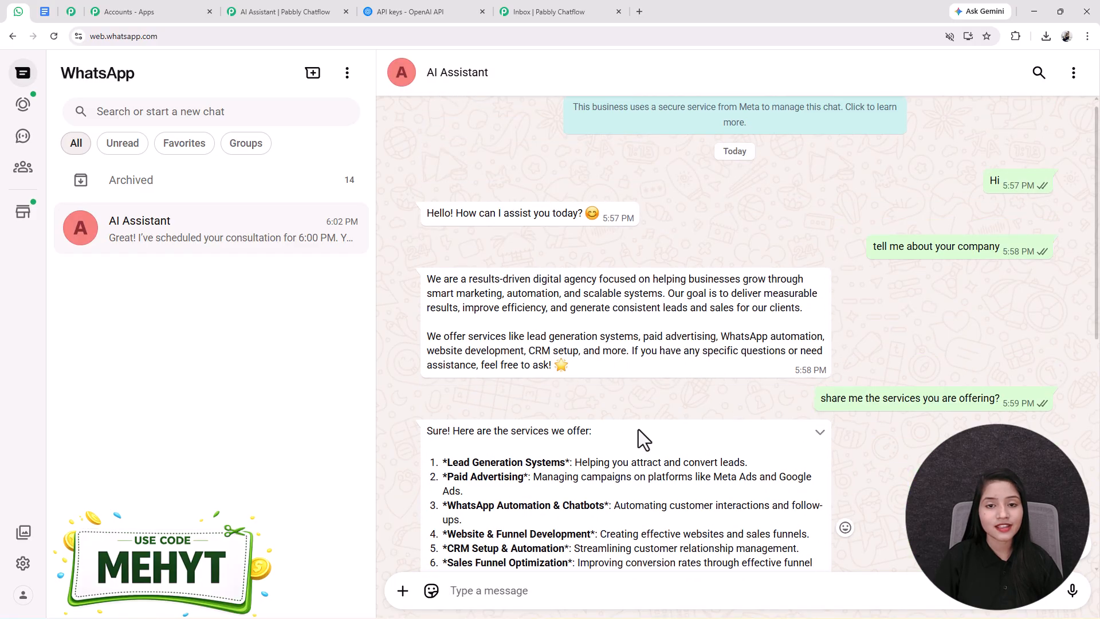
scroll(638, 431, "down", 6)
scroll(638, 431, "down", 1)
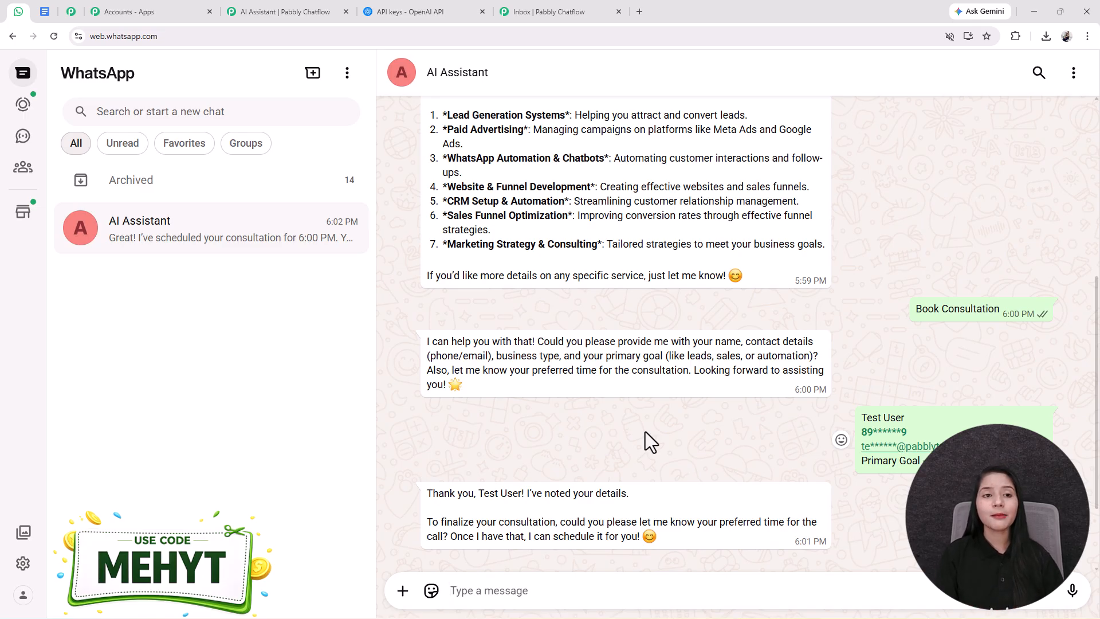
left_click(315, 11)
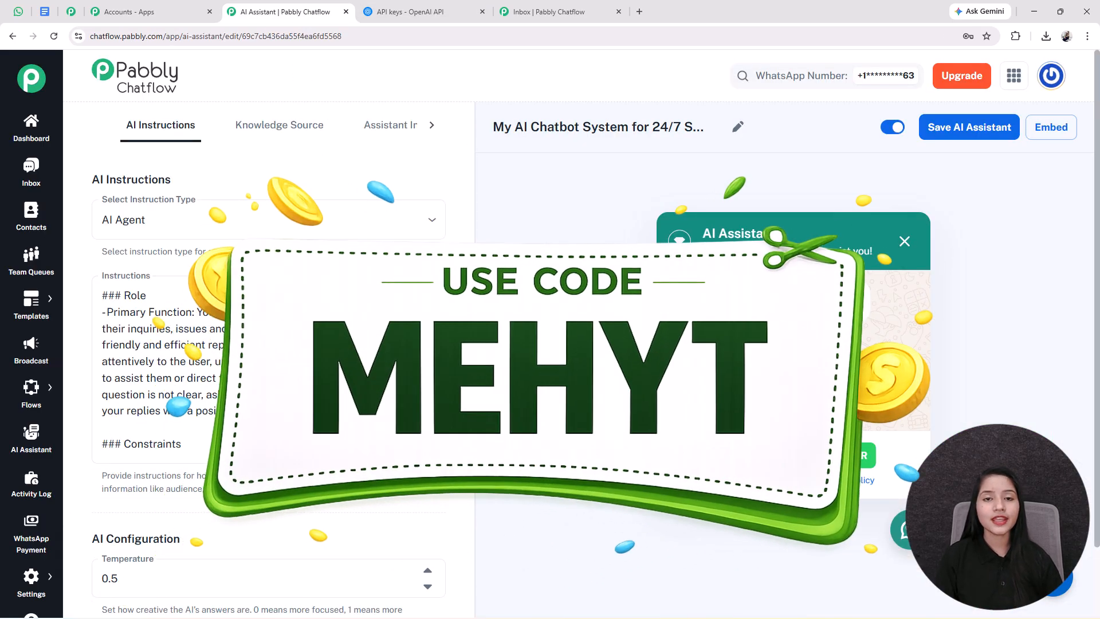